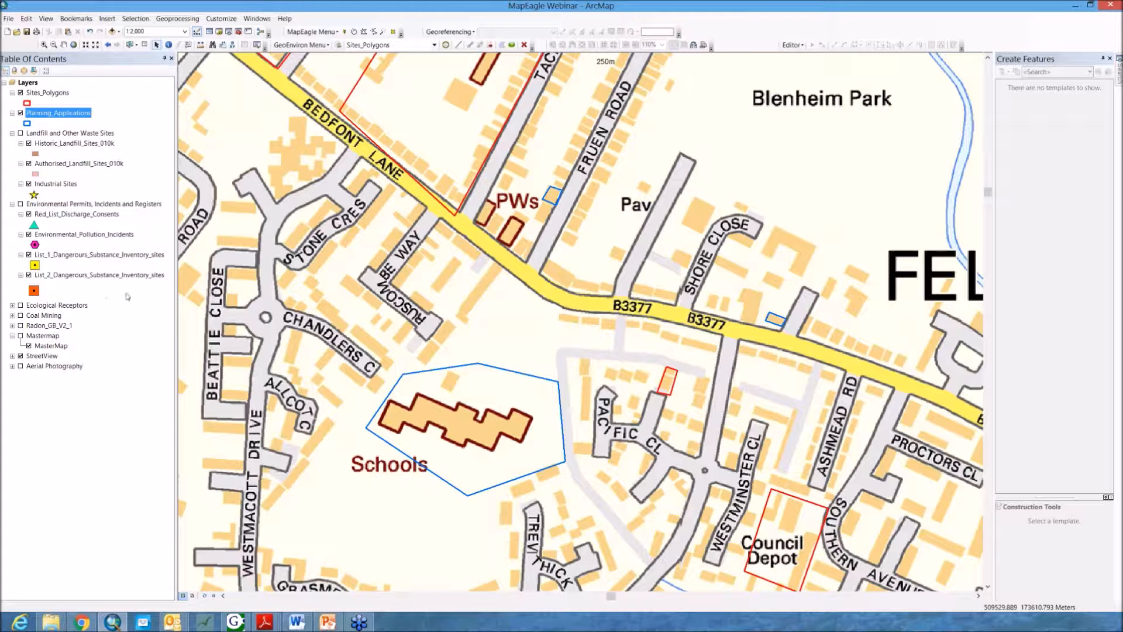
Step: Expand the Ecological Receptors group layer to review its sublayers, then collapse it again
{"action": "left_click", "coordinate": [13, 306]}
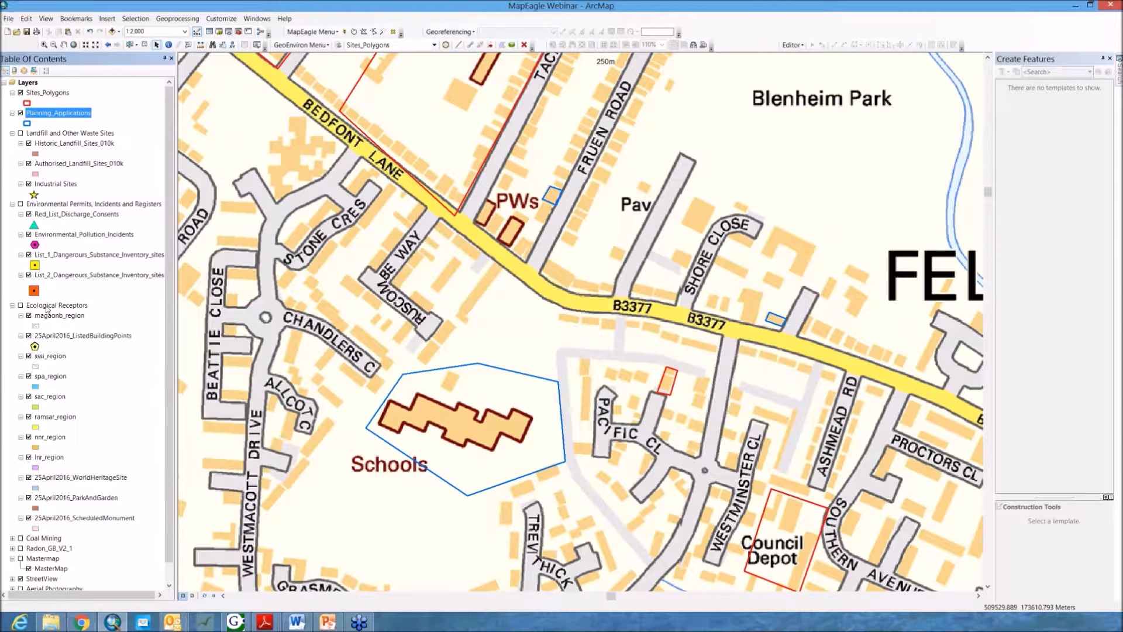
{"action": "left_click", "coordinate": [12, 305]}
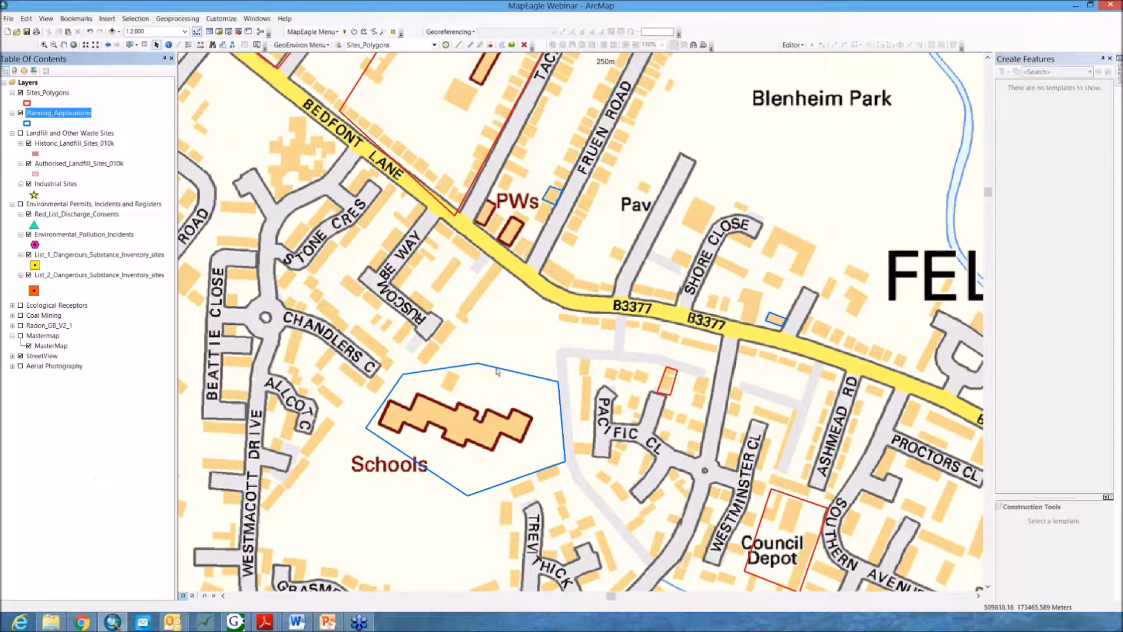
{"action": "left_click", "coordinate": [12, 305]}
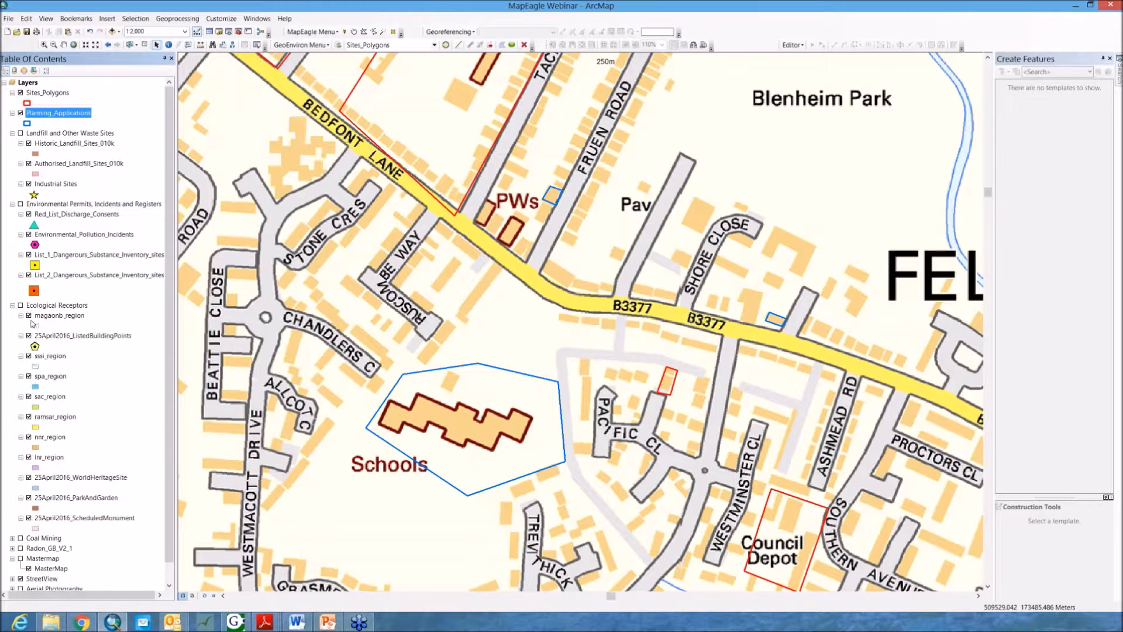
{"action": "left_click", "coordinate": [12, 306]}
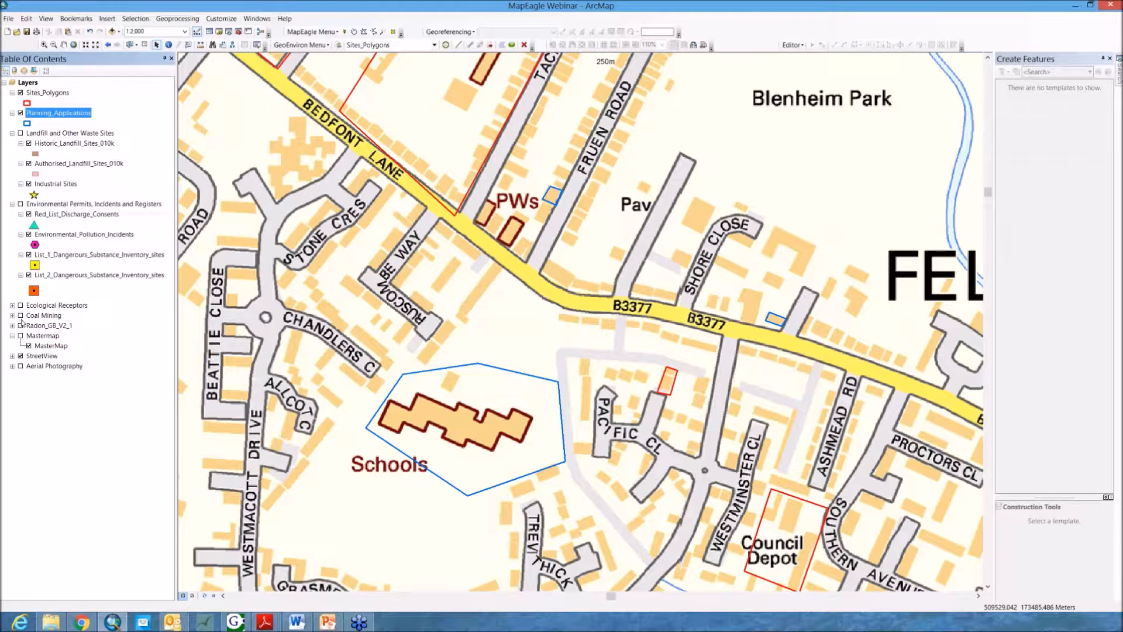
Step: Briefly switch the Radon_GB_V2_1 layer on and off to preview it on the map
{"action": "left_click", "coordinate": [20, 316]}
{"action": "left_click", "coordinate": [21, 316]}
{"action": "left_click", "coordinate": [20, 326]}
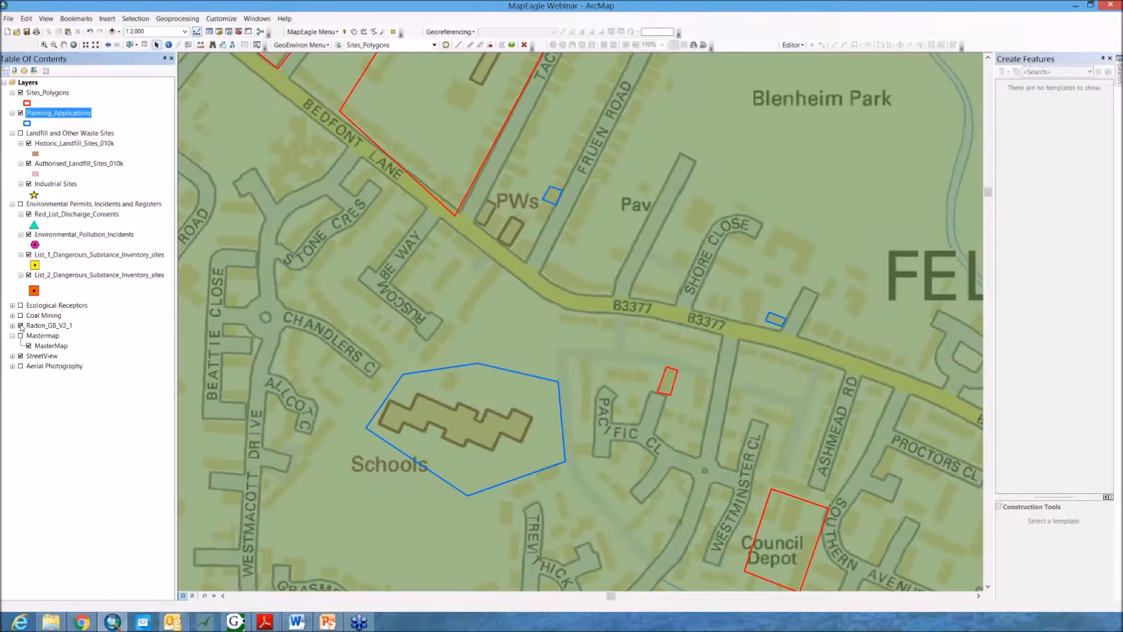
{"action": "left_click", "coordinate": [20, 326]}
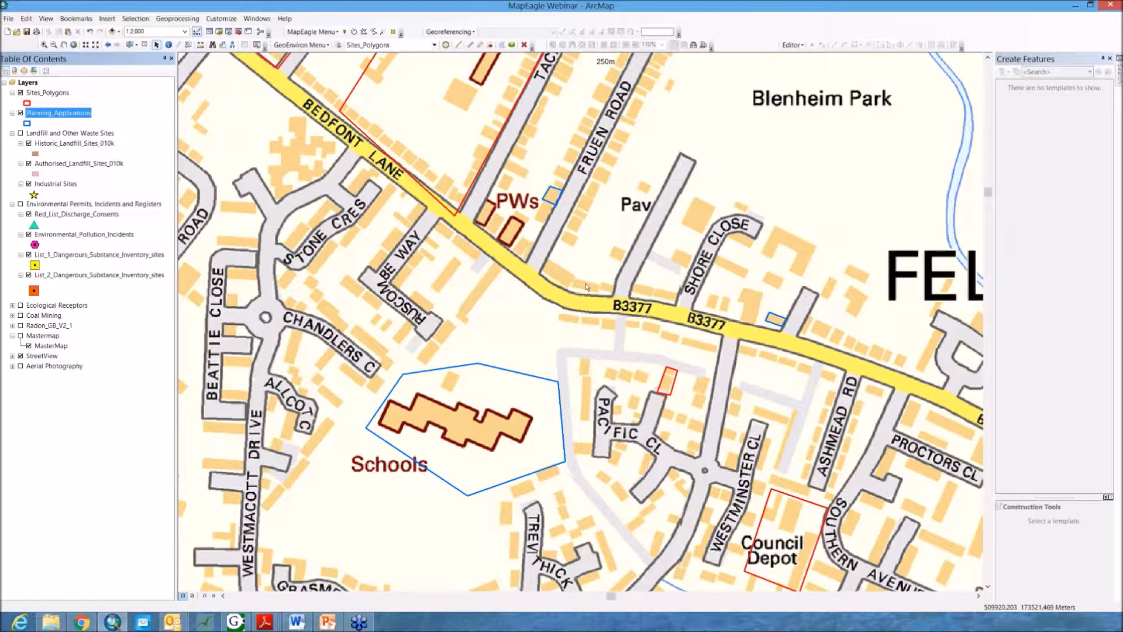
Step: Draw a small search polygon on the B3377 with the Polygon buffer search tool and run it as a Buffer search
{"action": "left_click", "coordinate": [364, 33]}
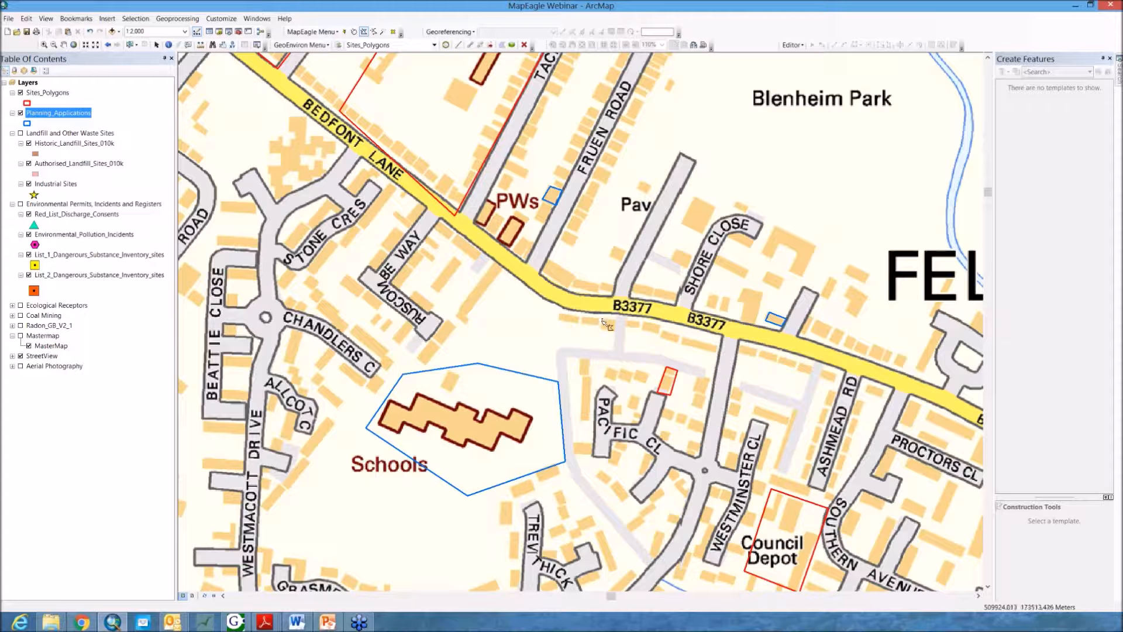
{"action": "left_click", "coordinate": [603, 328]}
{"action": "left_click", "coordinate": [615, 328]}
{"action": "double_click", "coordinate": [619, 322]}
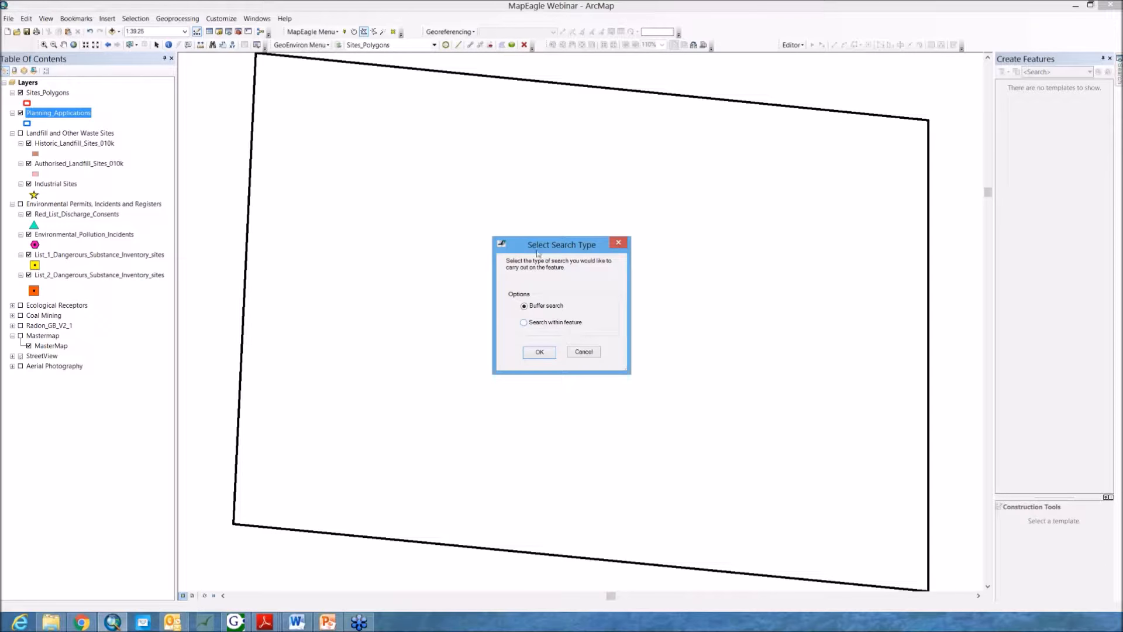
{"action": "left_click", "coordinate": [545, 354]}
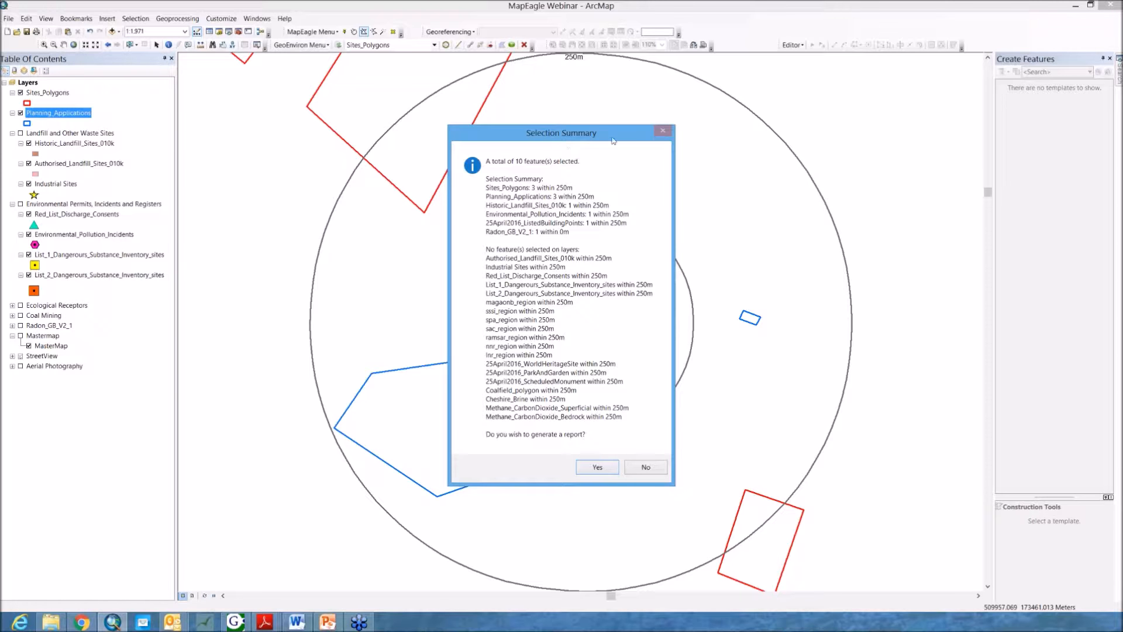
{"action": "mouse_move", "coordinate": [614, 136]}
{"action": "left_mouse_down"}
{"action": "mouse_move", "coordinate": [616, 123]}
{"action": "mouse_move", "coordinate": [648, 114]}
{"action": "mouse_move", "coordinate": [624, 125]}
{"action": "left_mouse_up"}
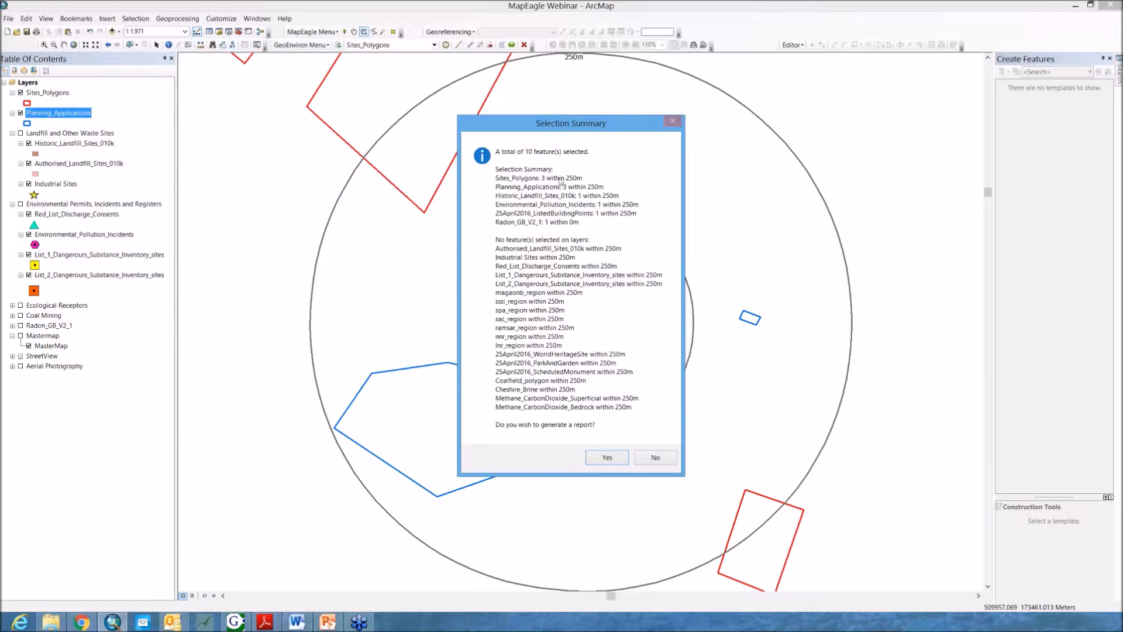
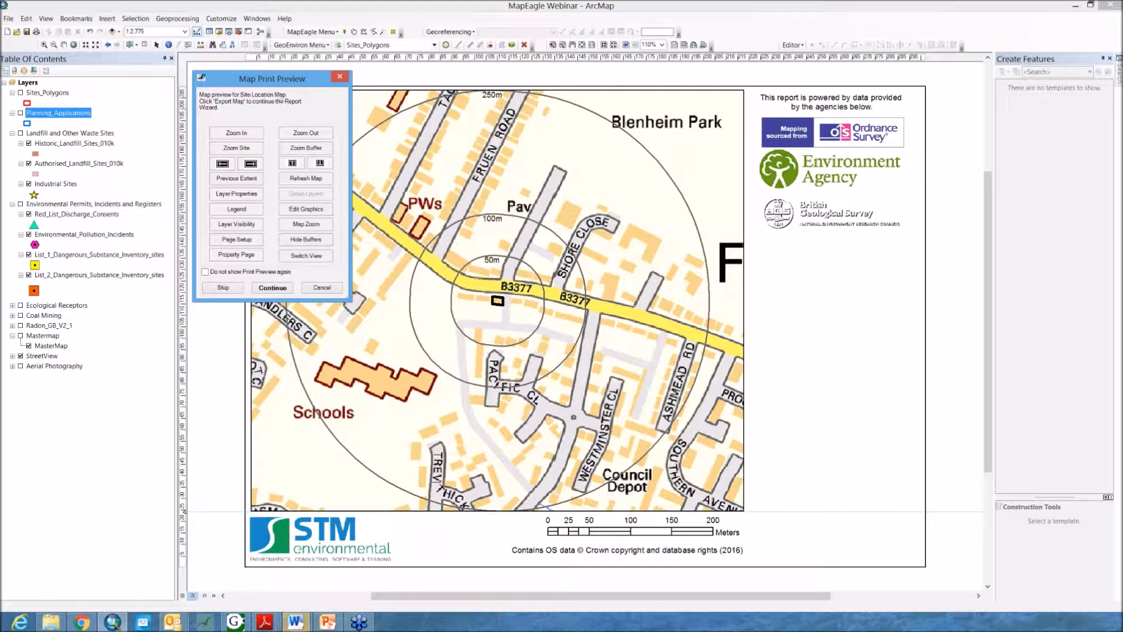
Step: Continue the report wizard past the site location map preview to the aerial photography map
{"action": "left_click_drag", "start_coordinate": [281, 86], "coordinate": [275, 77]}
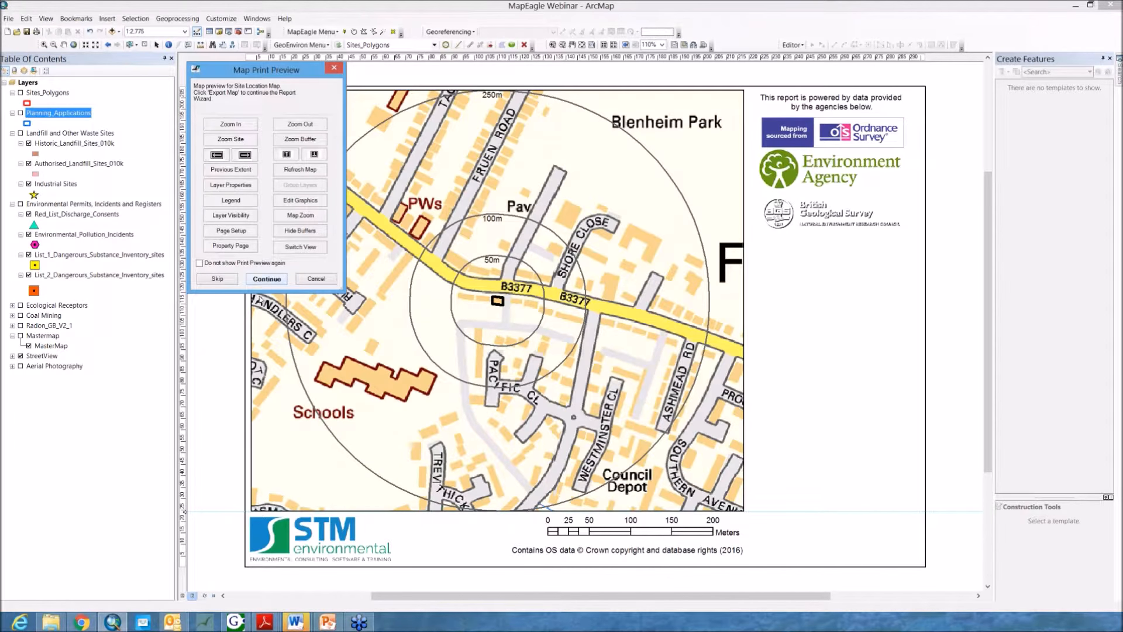
{"action": "left_click", "coordinate": [257, 280]}
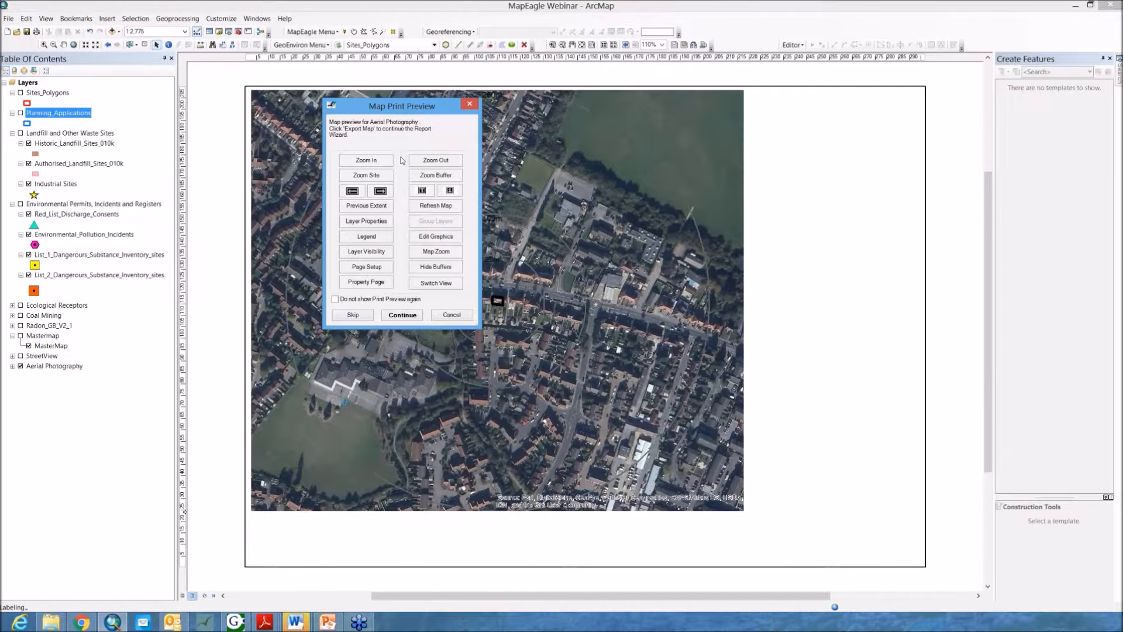
Step: Zoom the aerial photography preview in on the site polygon to a scale of about 1:1115
{"action": "left_click_drag", "start_coordinate": [428, 106], "coordinate": [183, 105]}
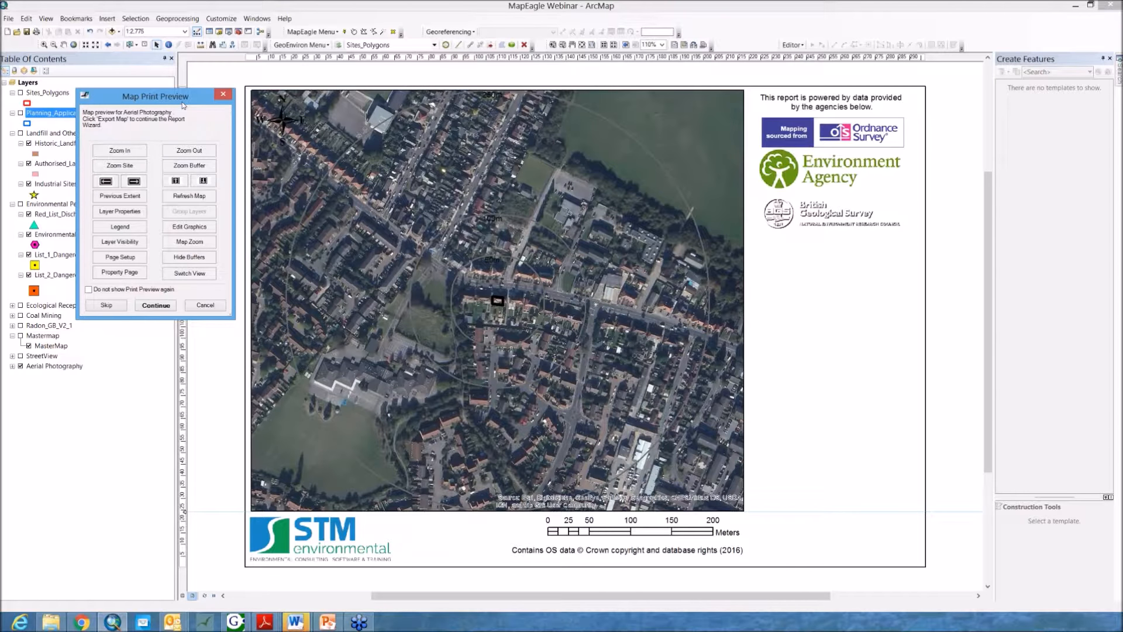
{"action": "left_click_drag", "start_coordinate": [169, 103], "coordinate": [181, 89]}
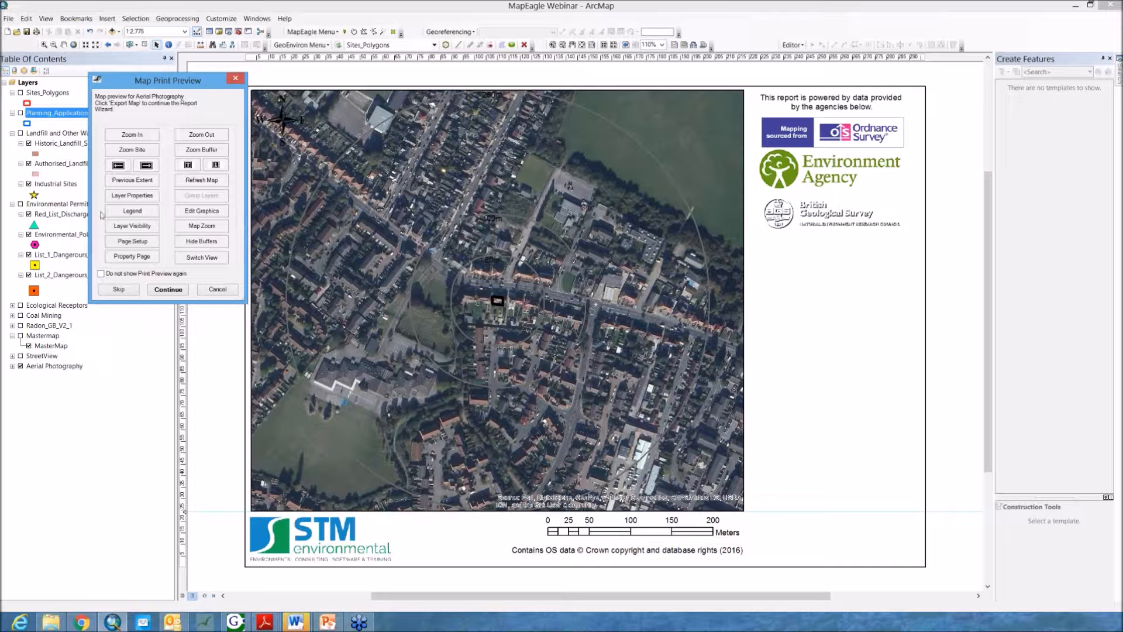
{"action": "left_click", "coordinate": [140, 138]}
{"action": "left_click", "coordinate": [140, 141]}
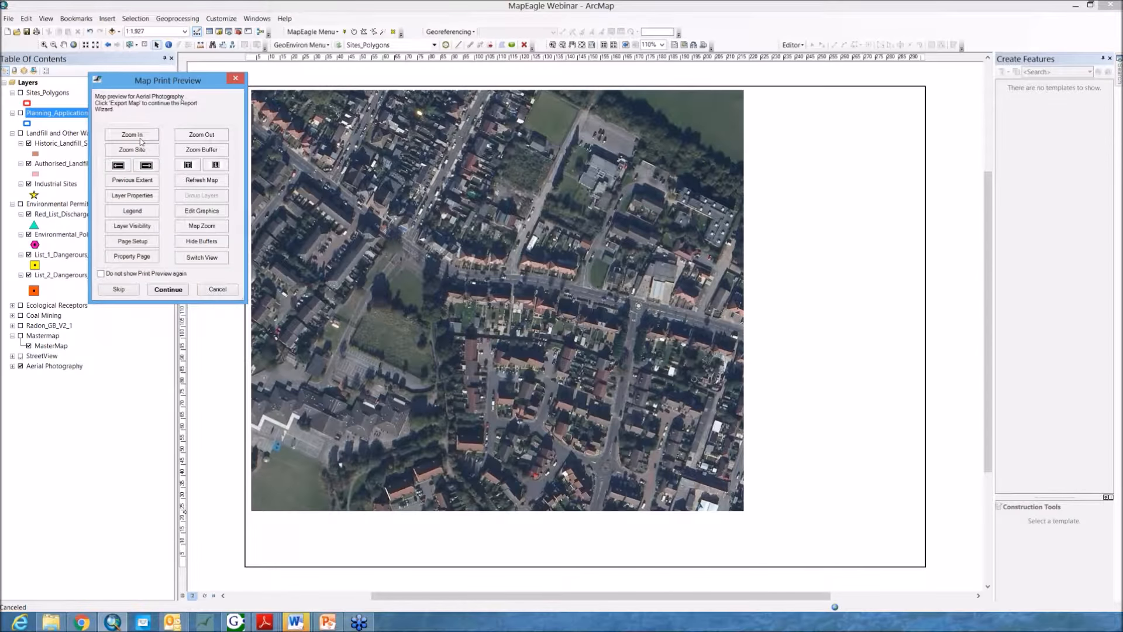
{"action": "left_click", "coordinate": [141, 141]}
{"action": "left_click", "coordinate": [141, 141]}
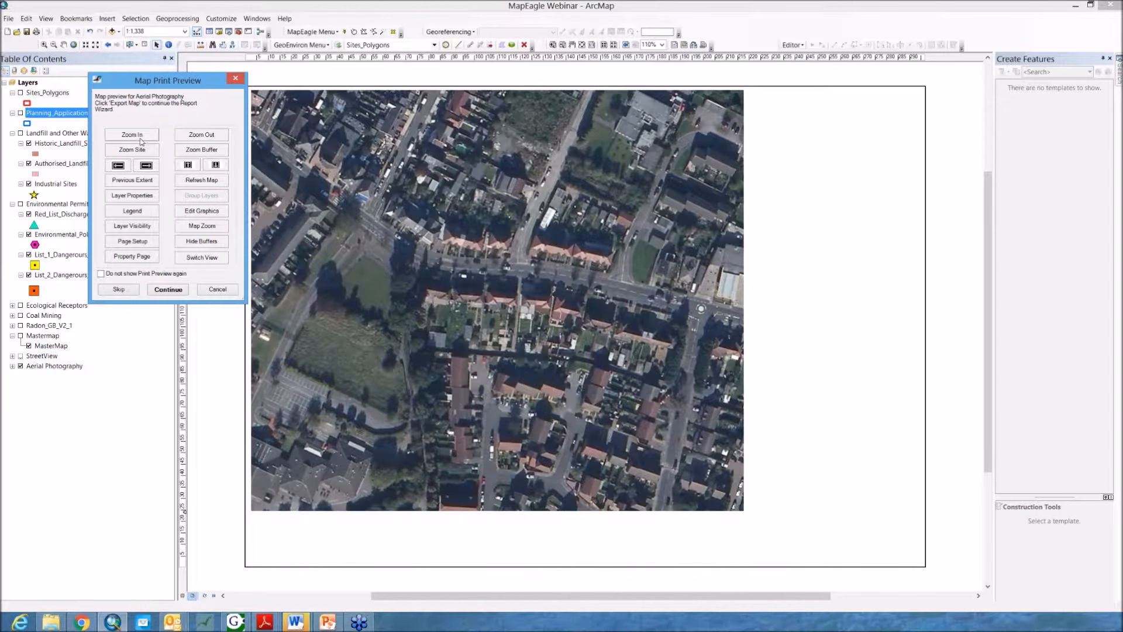
{"action": "left_click", "coordinate": [140, 141]}
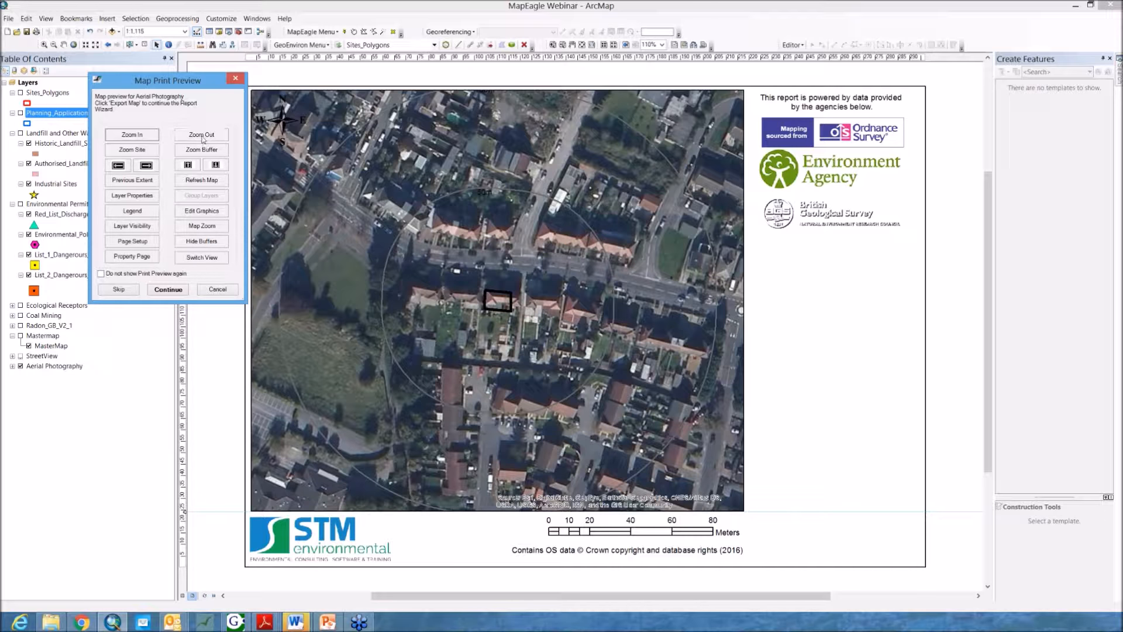
{"action": "left_click", "coordinate": [139, 136]}
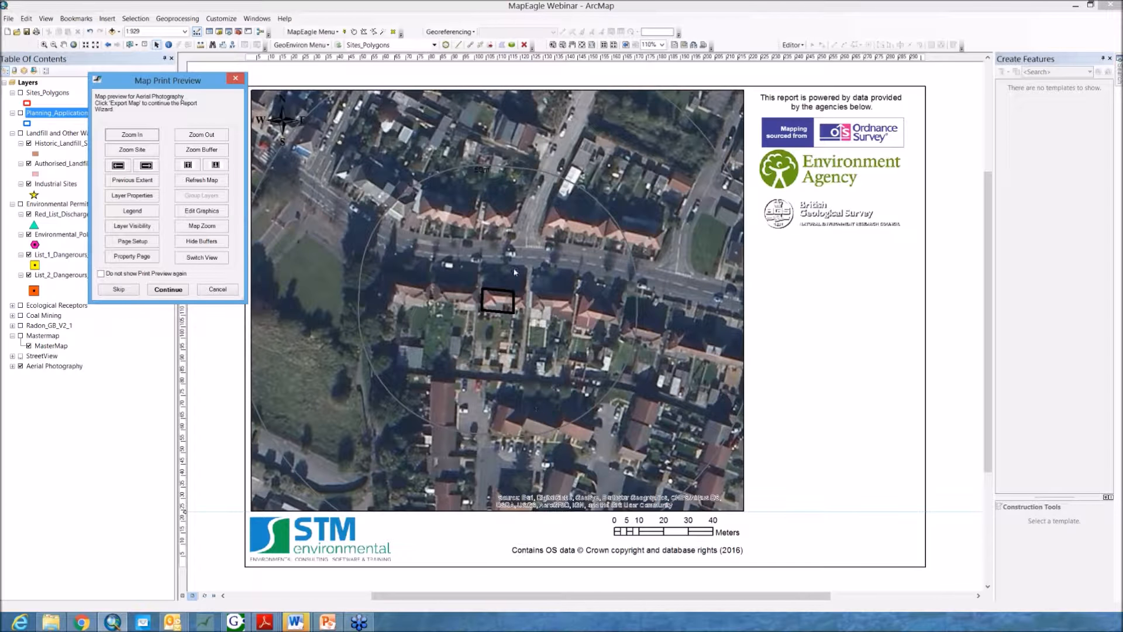
{"action": "left_click", "coordinate": [181, 135]}
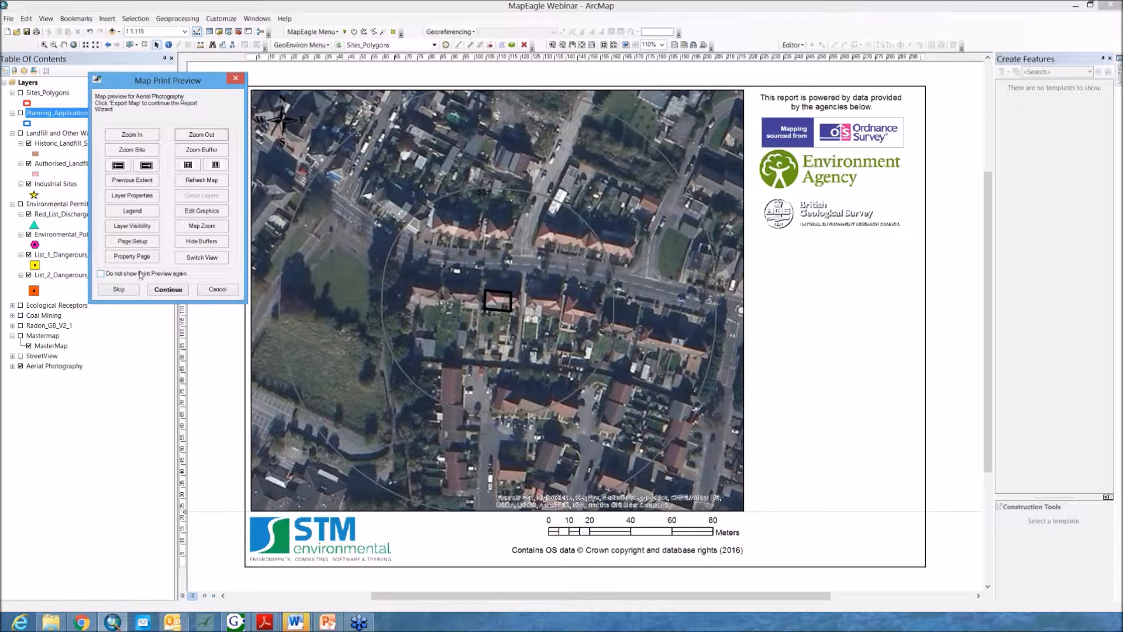
Step: Continue the report wizard without showing further print previews and acknowledge the finished report
{"action": "left_click", "coordinate": [138, 275]}
{"action": "left_click", "coordinate": [167, 290]}
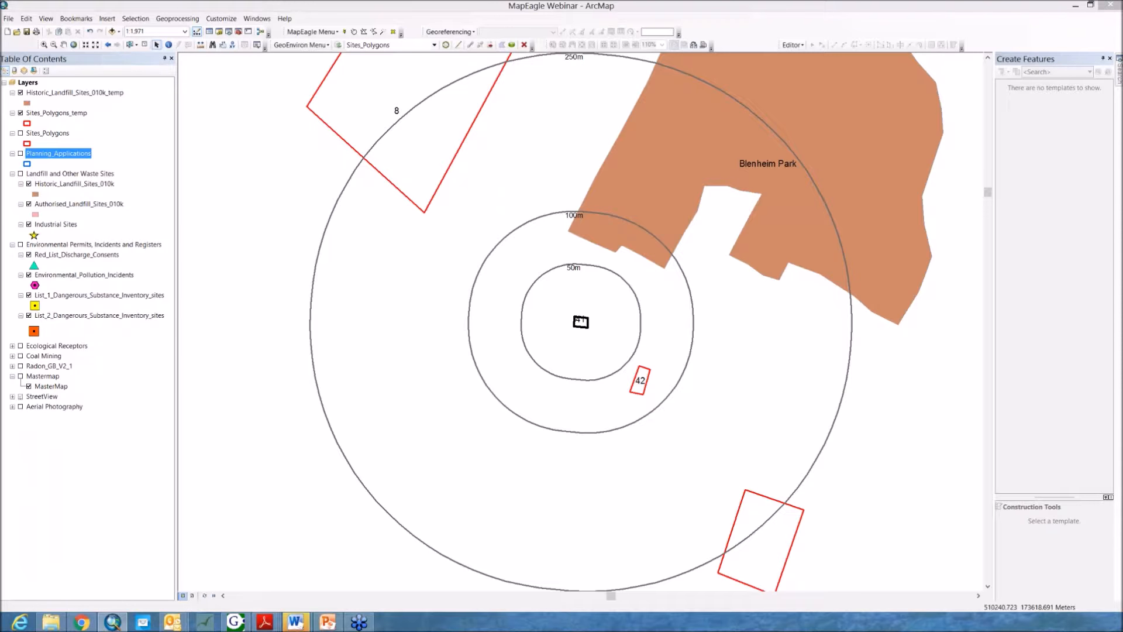
{"action": "left_click_drag", "start_coordinate": [1122, 11], "coordinate": [845, 61]}
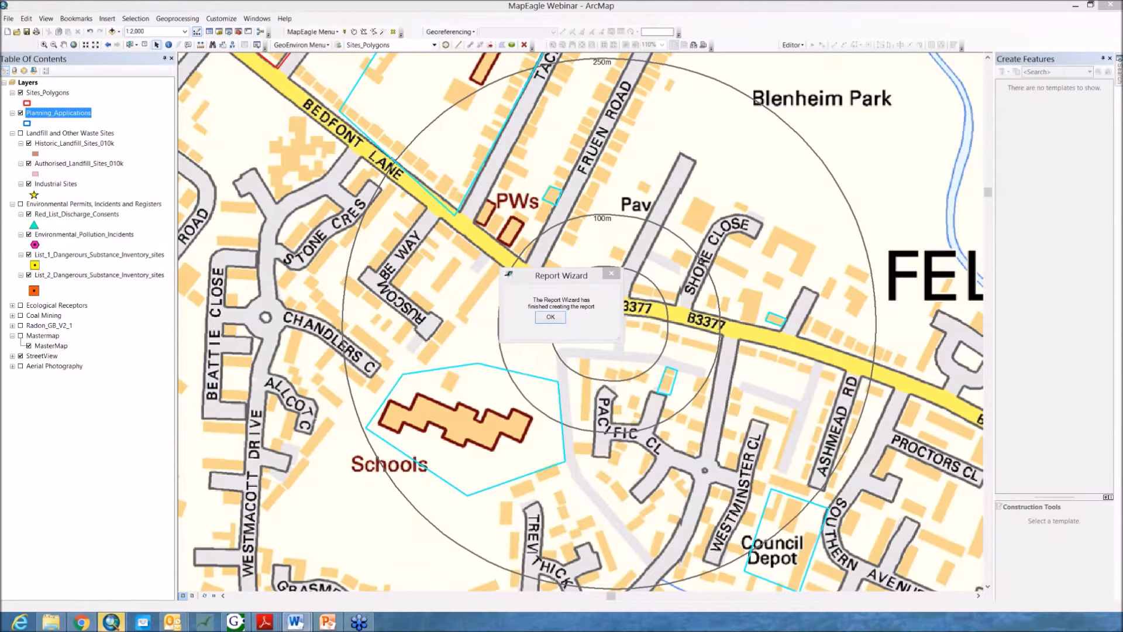
{"action": "left_click", "coordinate": [553, 320]}
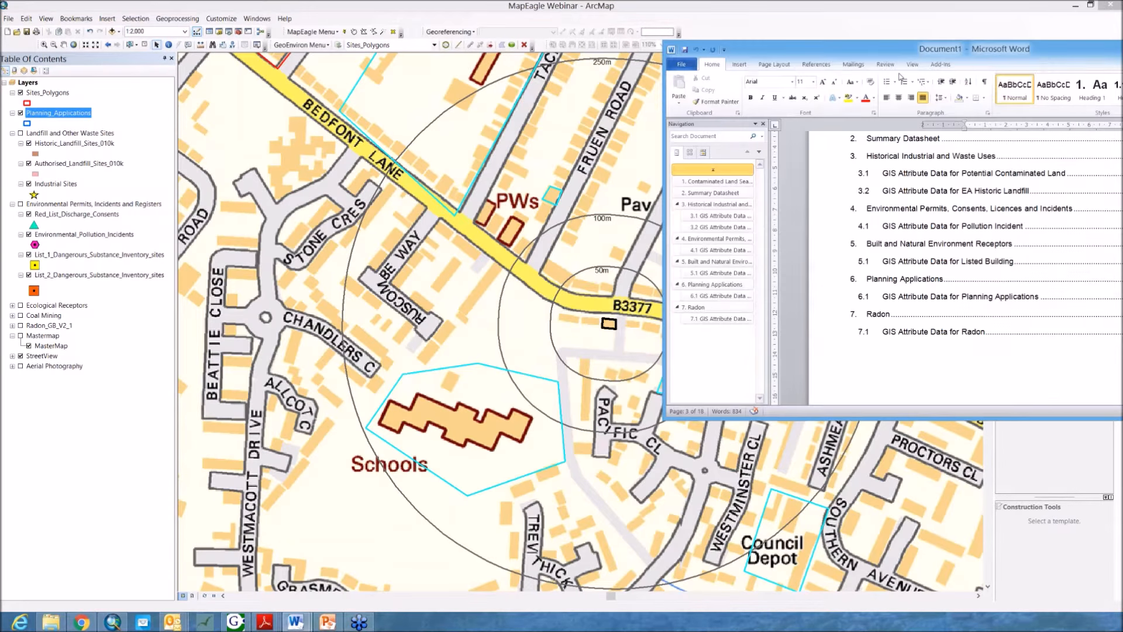
Step: Maximize the generated Word report and review the site details on its cover page
{"action": "left_click", "coordinate": [871, 92]}
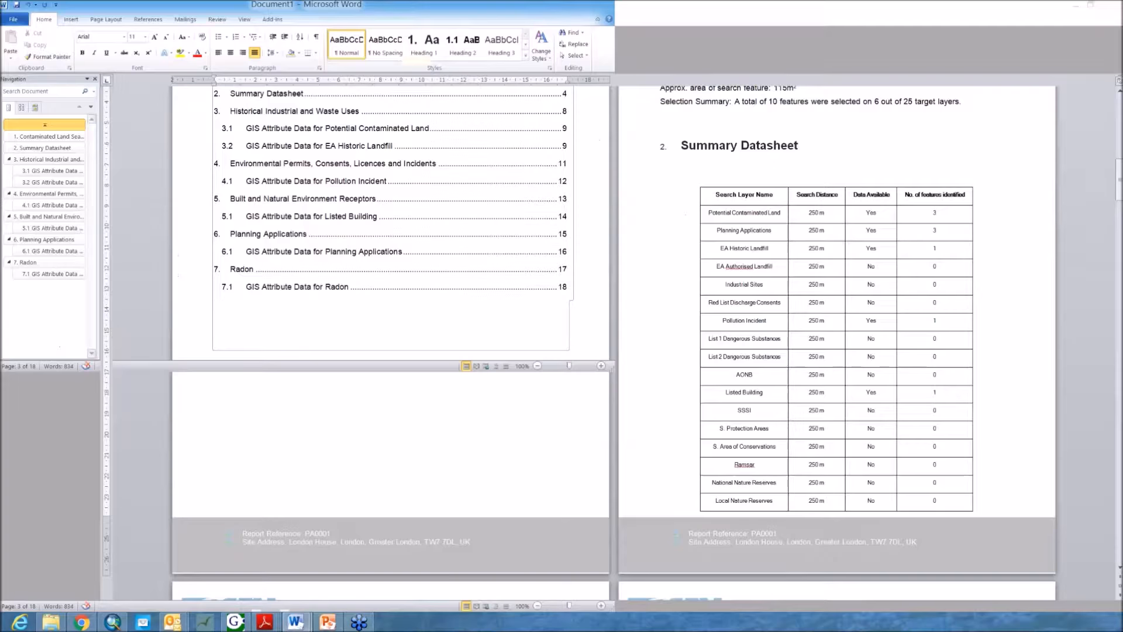
{"action": "left_click_drag", "start_coordinate": [1119, 179], "coordinate": [1112, 104]}
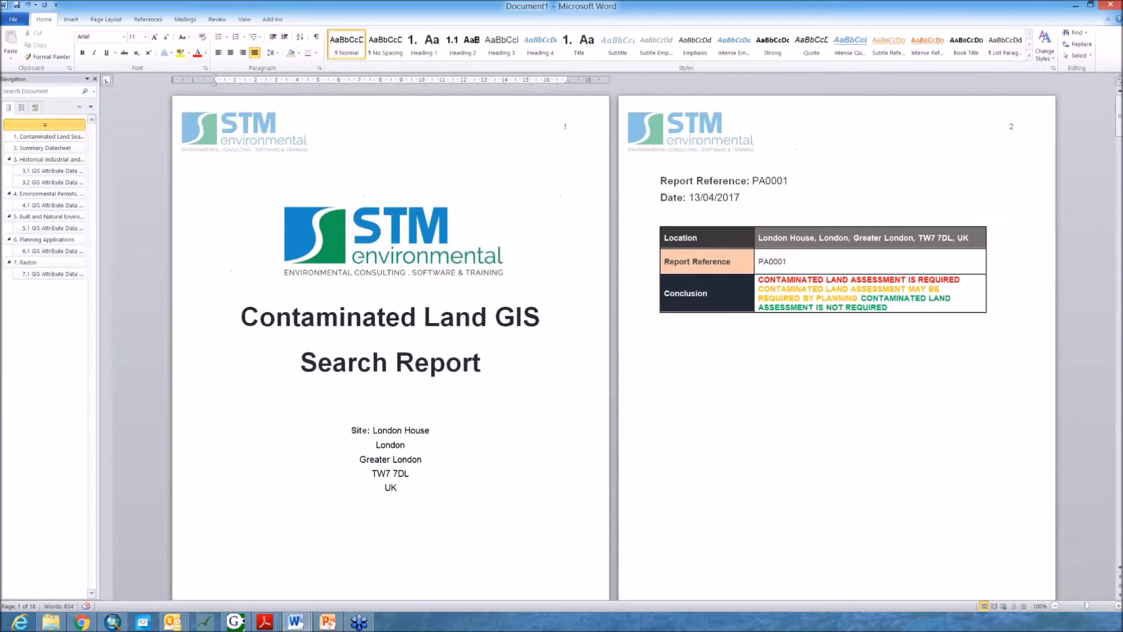
{"action": "scroll", "coordinate": [397, 363], "scroll_direction": "down", "scroll_amount": 2}
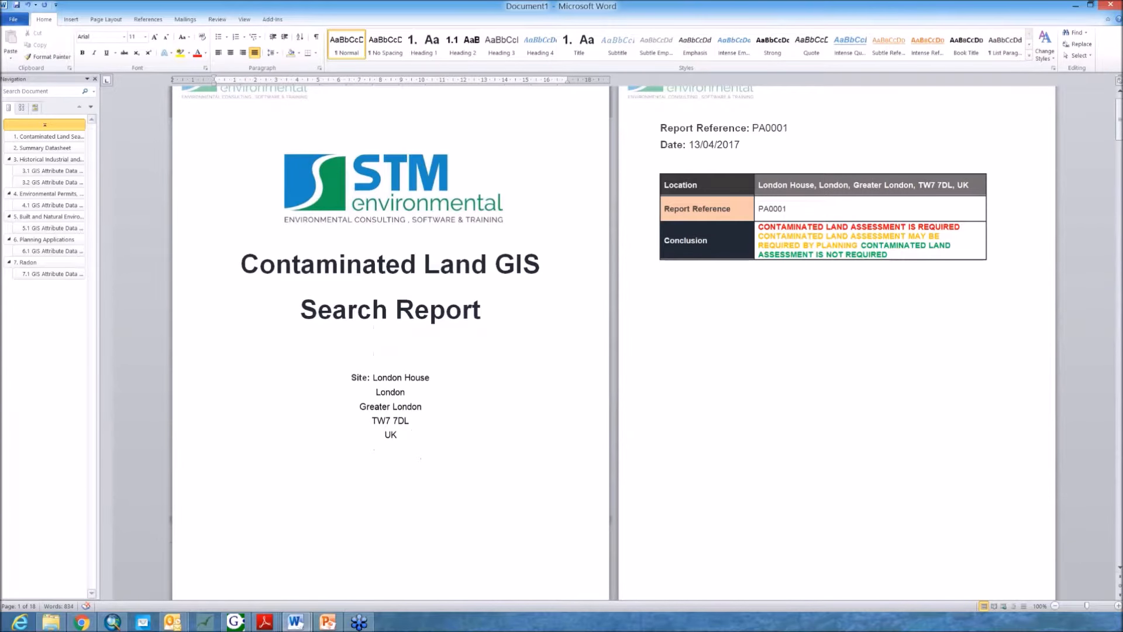
{"action": "left_click_drag", "start_coordinate": [374, 378], "coordinate": [410, 422]}
{"action": "left_click", "coordinate": [390, 392]}
{"action": "scroll", "coordinate": [390, 391], "scroll_direction": "down", "scroll_amount": 2}
{"action": "scroll", "coordinate": [399, 401], "scroll_direction": "up", "scroll_amount": 3}
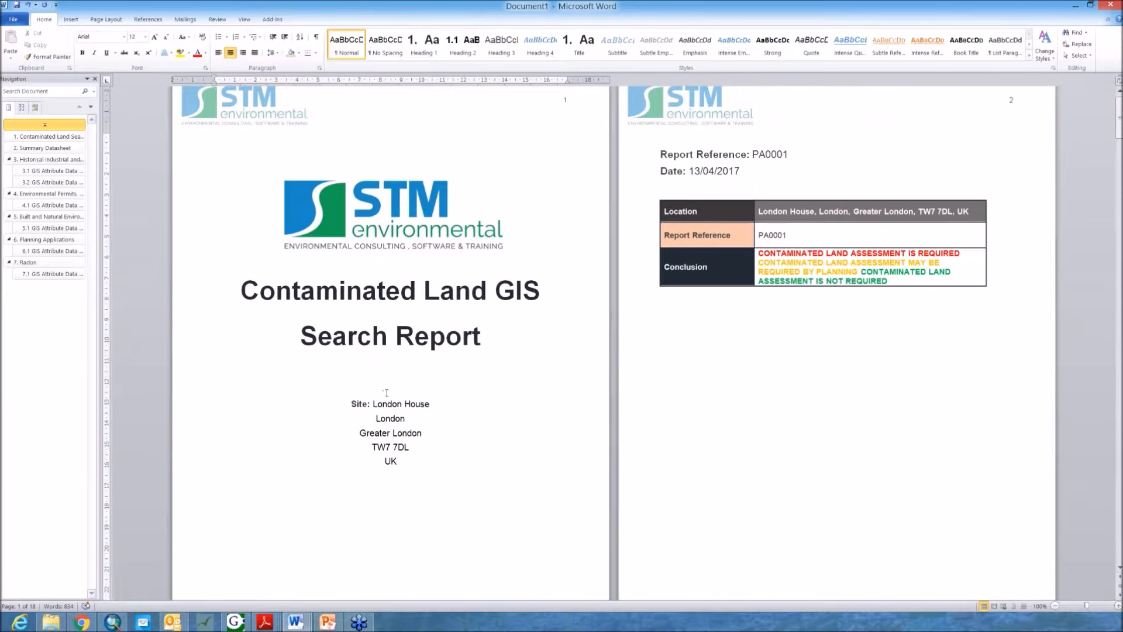
{"action": "scroll", "coordinate": [404, 464], "scroll_direction": "down", "scroll_amount": 2}
{"action": "left_click", "coordinate": [363, 429]}
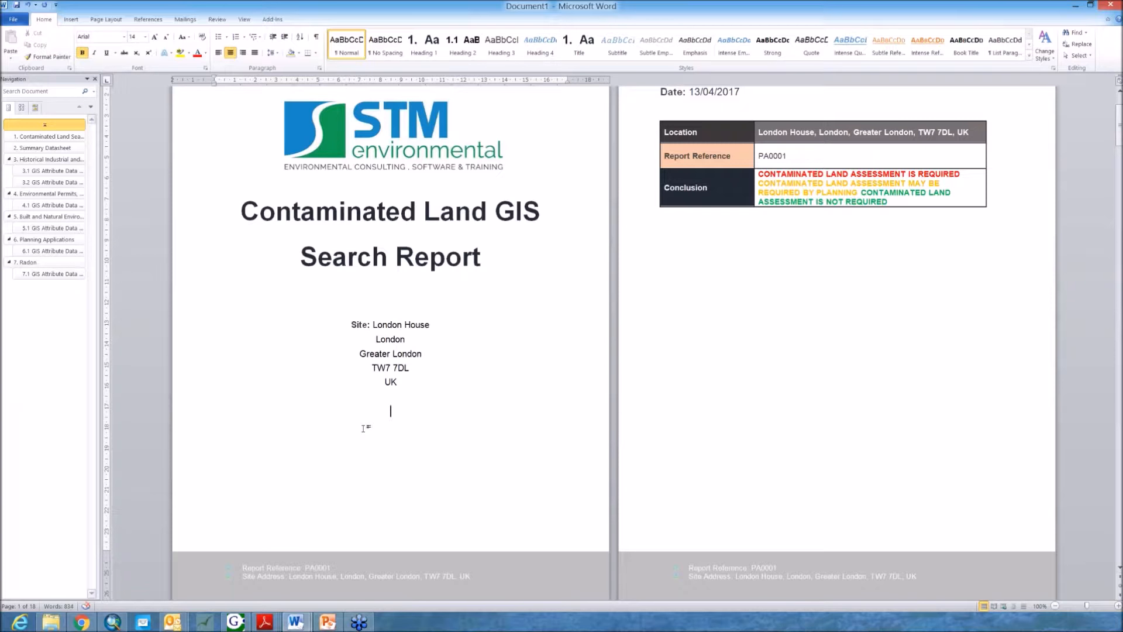
{"action": "scroll", "coordinate": [978, 408], "scroll_direction": "up", "scroll_amount": 2}
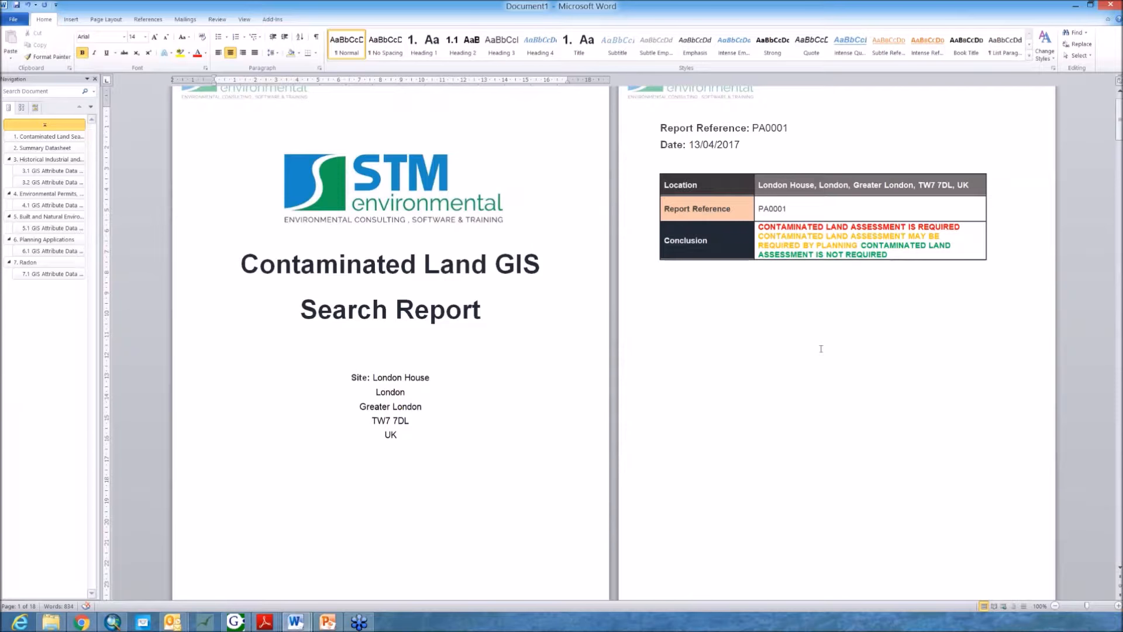
Step: Review the report reference, date and colour-coded conclusion table on the second page
{"action": "left_click", "coordinate": [765, 283]}
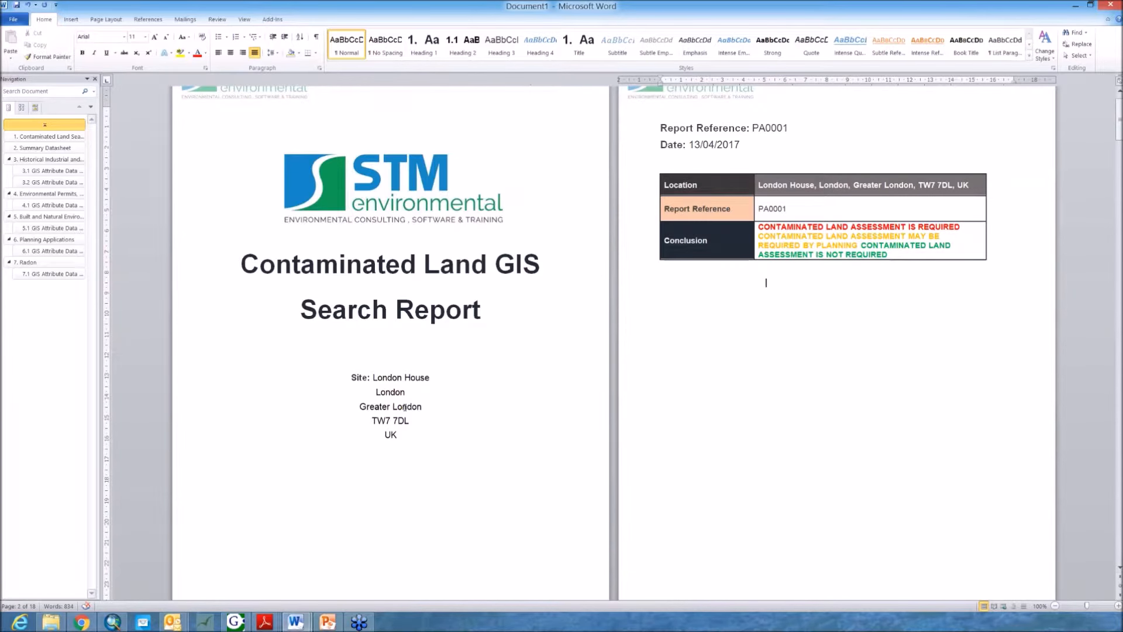
{"action": "scroll", "coordinate": [728, 379], "scroll_direction": "up", "scroll_amount": 1}
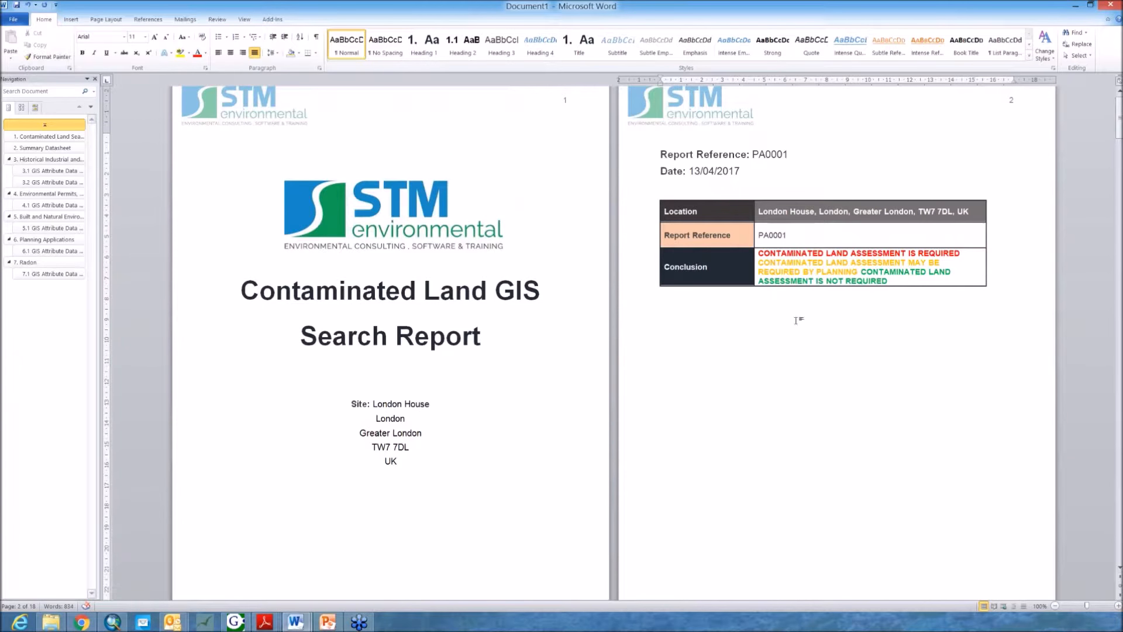
{"action": "scroll", "coordinate": [845, 339], "scroll_direction": "up", "scroll_amount": 1}
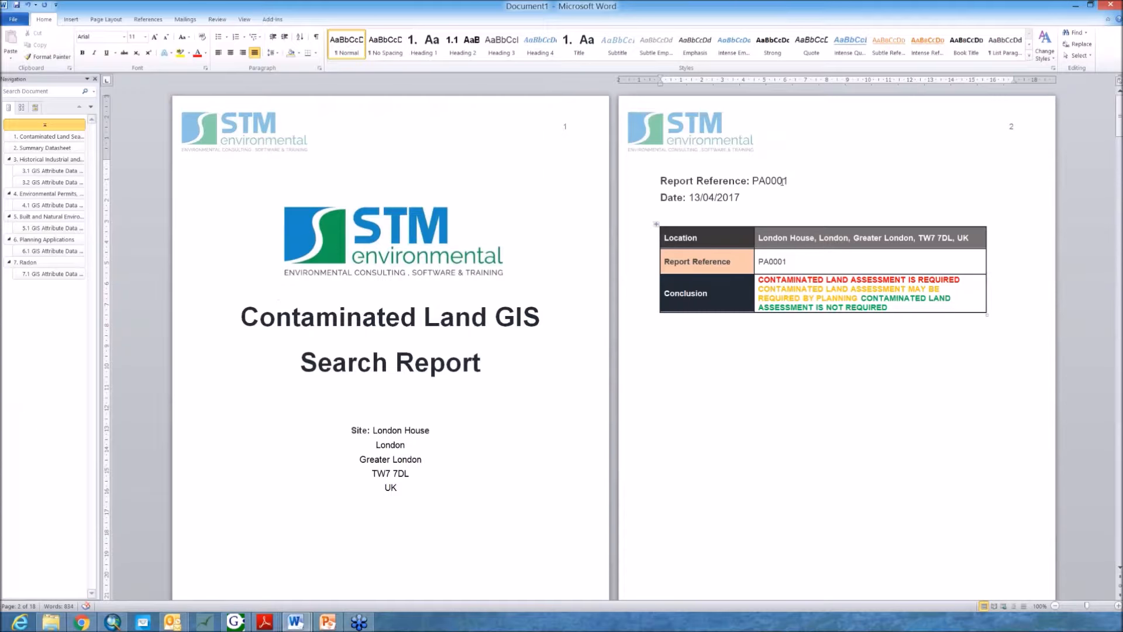
{"action": "left_click_drag", "start_coordinate": [790, 182], "coordinate": [752, 181]}
{"action": "left_click", "coordinate": [726, 199]}
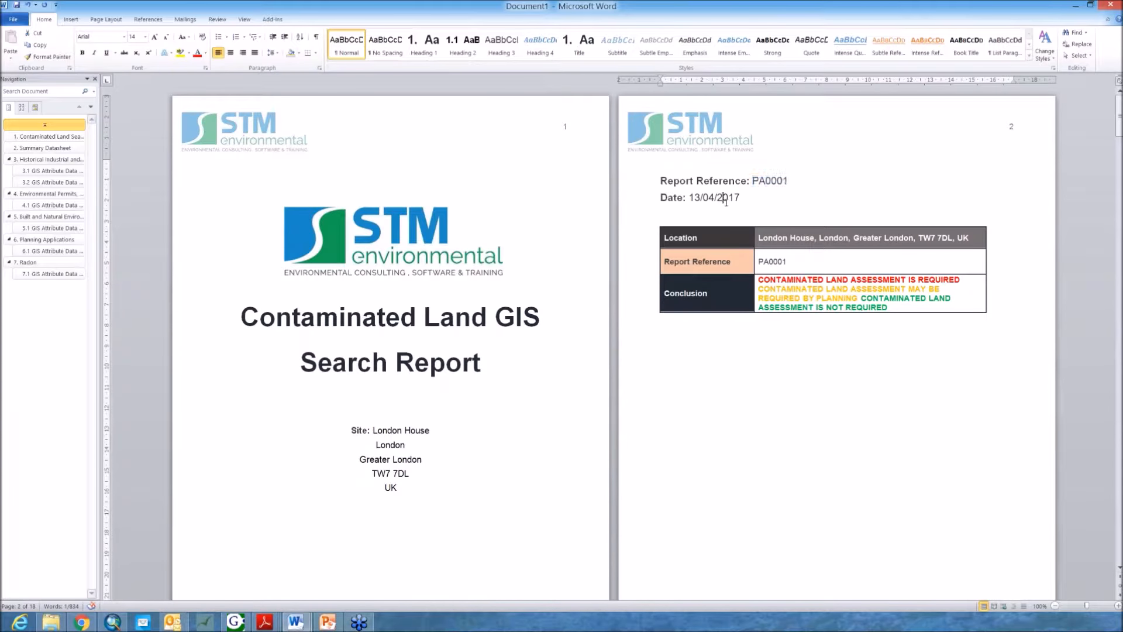
{"action": "scroll", "coordinate": [760, 234], "scroll_direction": "down", "scroll_amount": 2}
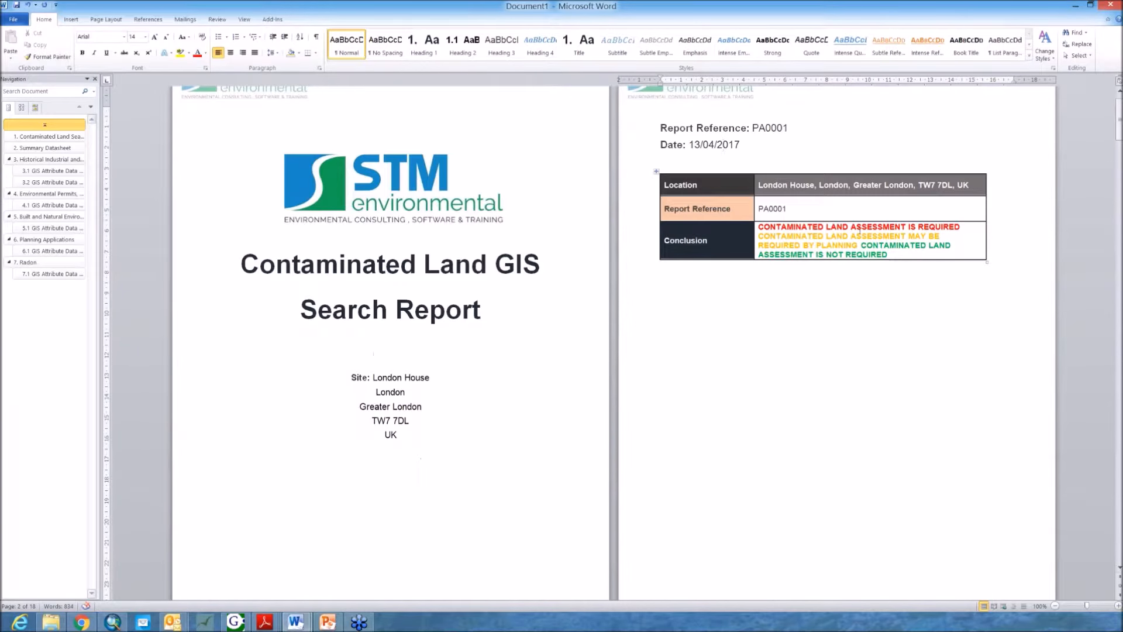
{"action": "left_click", "coordinate": [900, 254]}
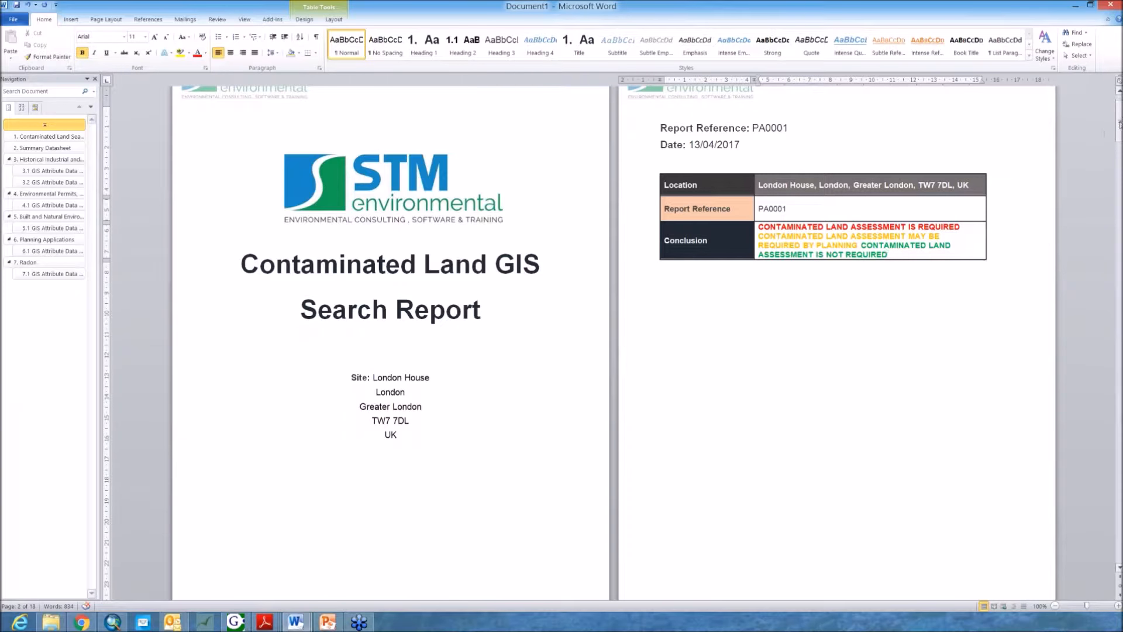
{"action": "scroll", "coordinate": [1119, 126], "scroll_direction": "down", "scroll_amount": 3}
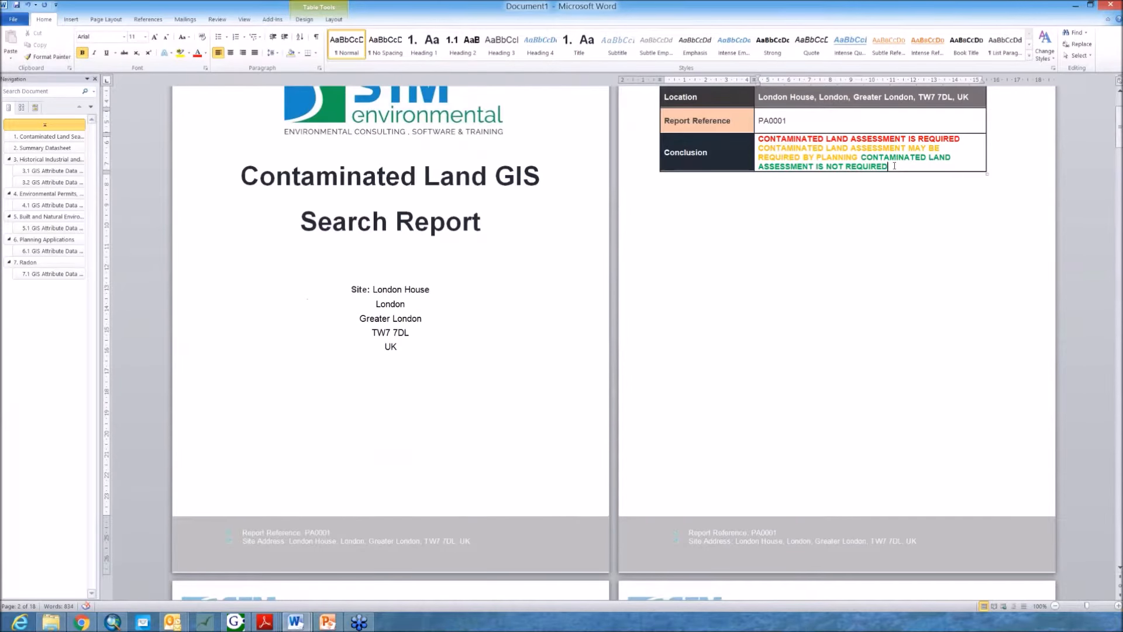
{"action": "left_click_drag", "start_coordinate": [894, 165], "coordinate": [862, 158]}
{"action": "left_click", "coordinate": [867, 158]}
{"action": "left_click", "coordinate": [788, 147]}
{"action": "left_click_drag", "start_coordinate": [861, 157], "coordinate": [758, 145]}
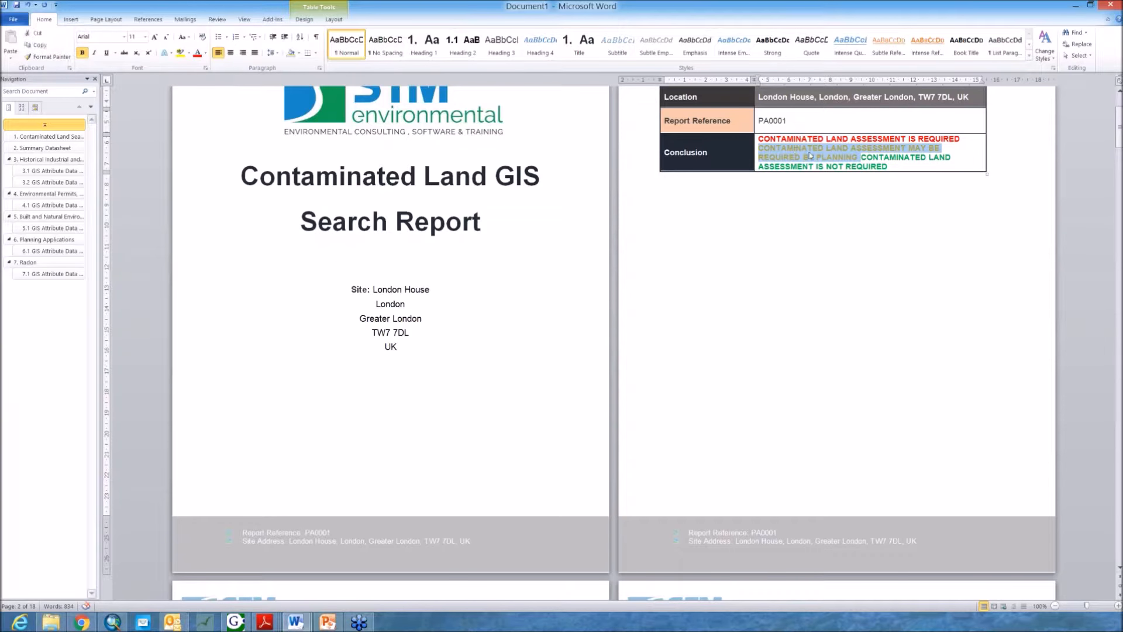
{"action": "left_click", "coordinate": [807, 148]}
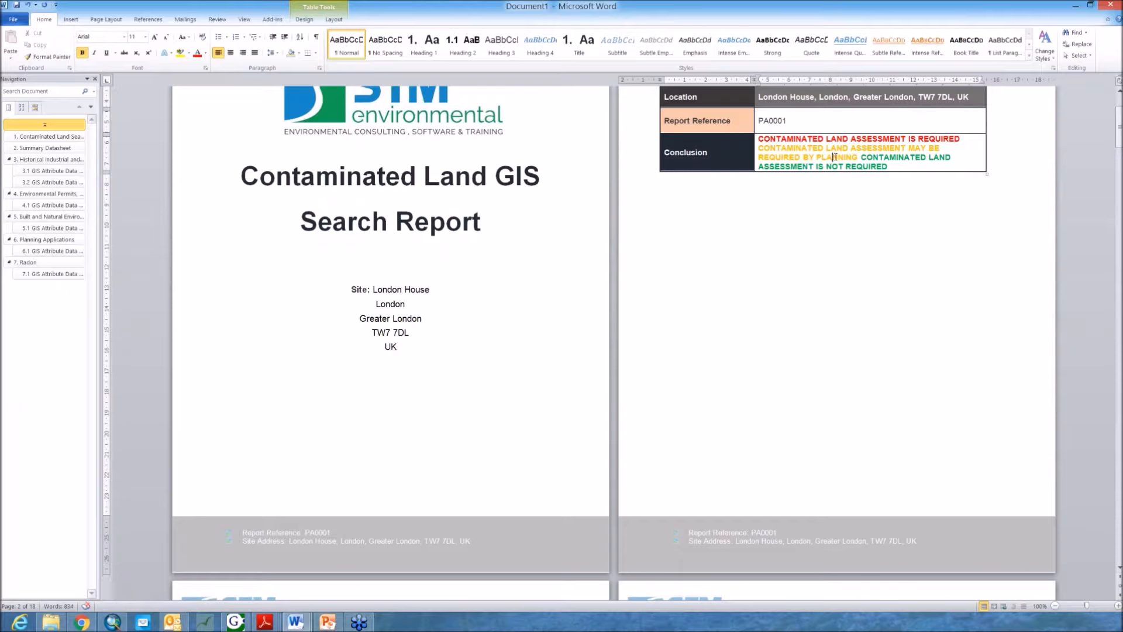
{"action": "left_click", "coordinate": [836, 157]}
Step: Scroll through the table of contents, search summary and Summary Datasheet of the report
{"action": "scroll", "coordinate": [410, 345], "scroll_direction": "down", "scroll_amount": 10}
{"action": "scroll", "coordinate": [409, 345], "scroll_direction": "down", "scroll_amount": 2}
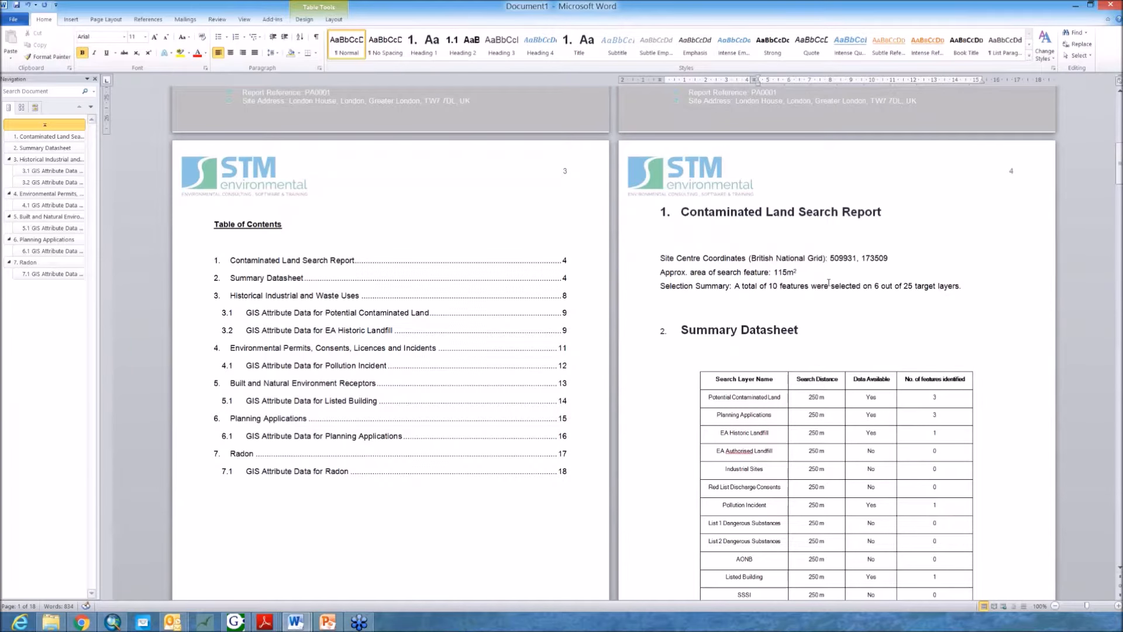
{"action": "scroll", "coordinate": [546, 261], "scroll_direction": "down", "scroll_amount": 2}
{"action": "scroll", "coordinate": [322, 216], "scroll_direction": "down", "scroll_amount": 1}
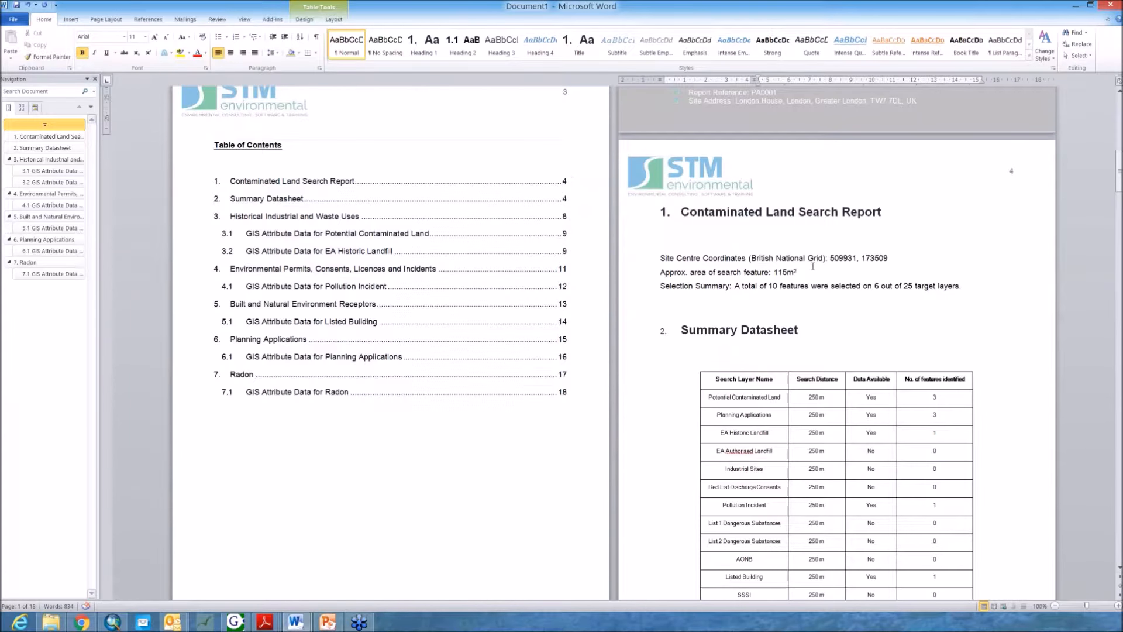
{"action": "scroll", "coordinate": [811, 201], "scroll_direction": "down", "scroll_amount": 2}
{"action": "scroll", "coordinate": [810, 201], "scroll_direction": "up", "scroll_amount": 2}
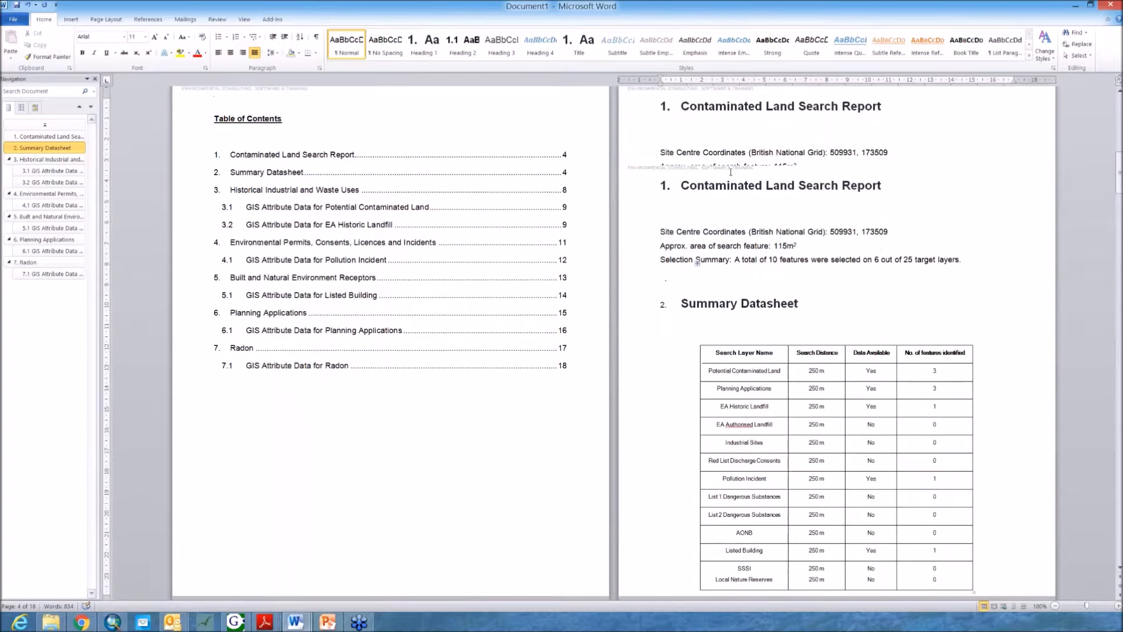
{"action": "scroll", "coordinate": [902, 241], "scroll_direction": "up", "scroll_amount": 1}
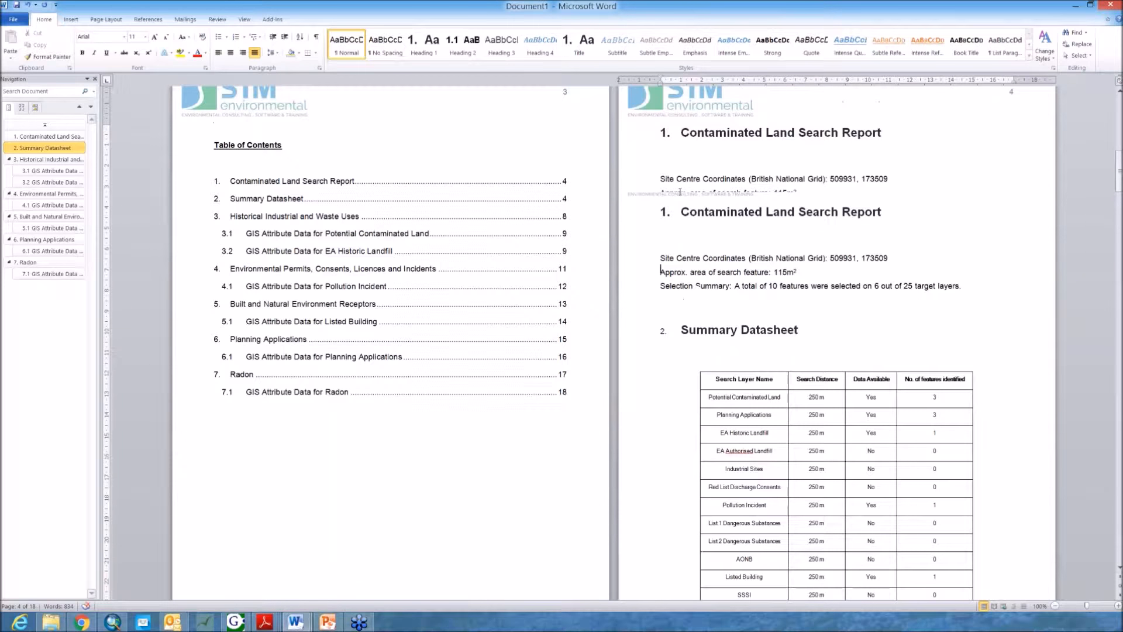
{"action": "scroll", "coordinate": [697, 235], "scroll_direction": "down", "scroll_amount": 2}
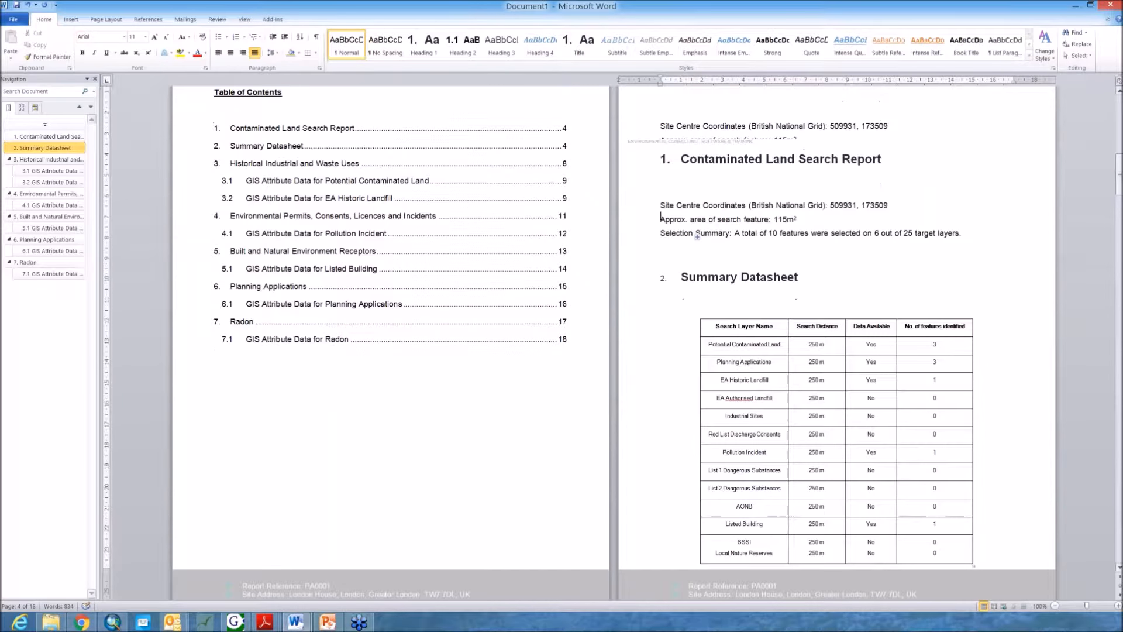
{"action": "left_click_drag", "start_coordinate": [684, 156], "coordinate": [859, 164]}
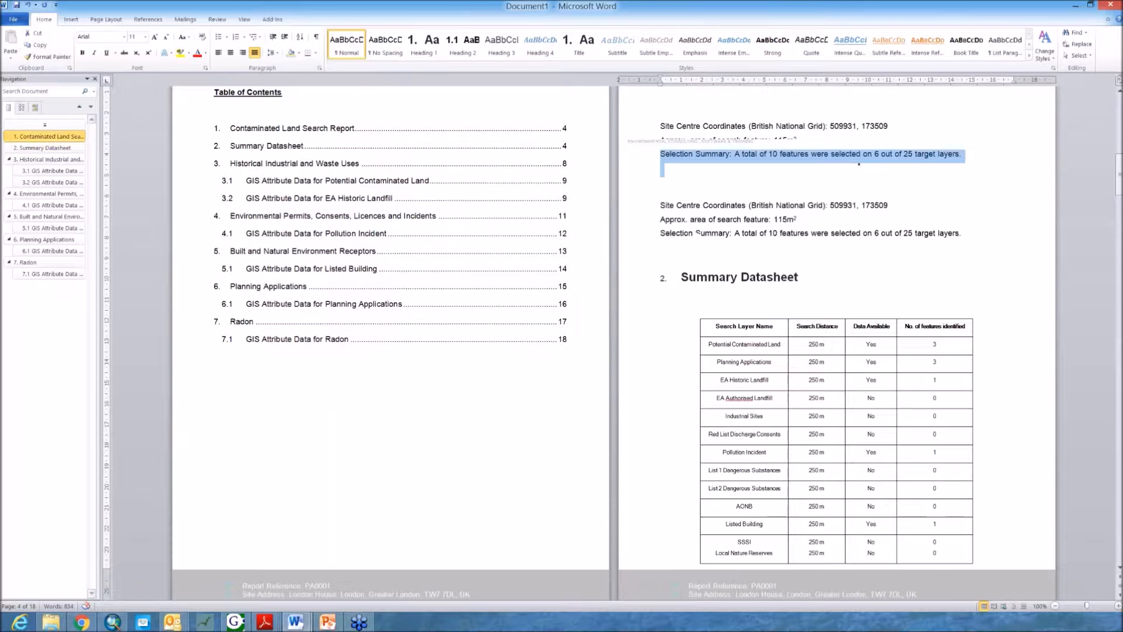
{"action": "left_click", "coordinate": [859, 164]}
{"action": "scroll", "coordinate": [697, 233], "scroll_direction": "down", "scroll_amount": 1}
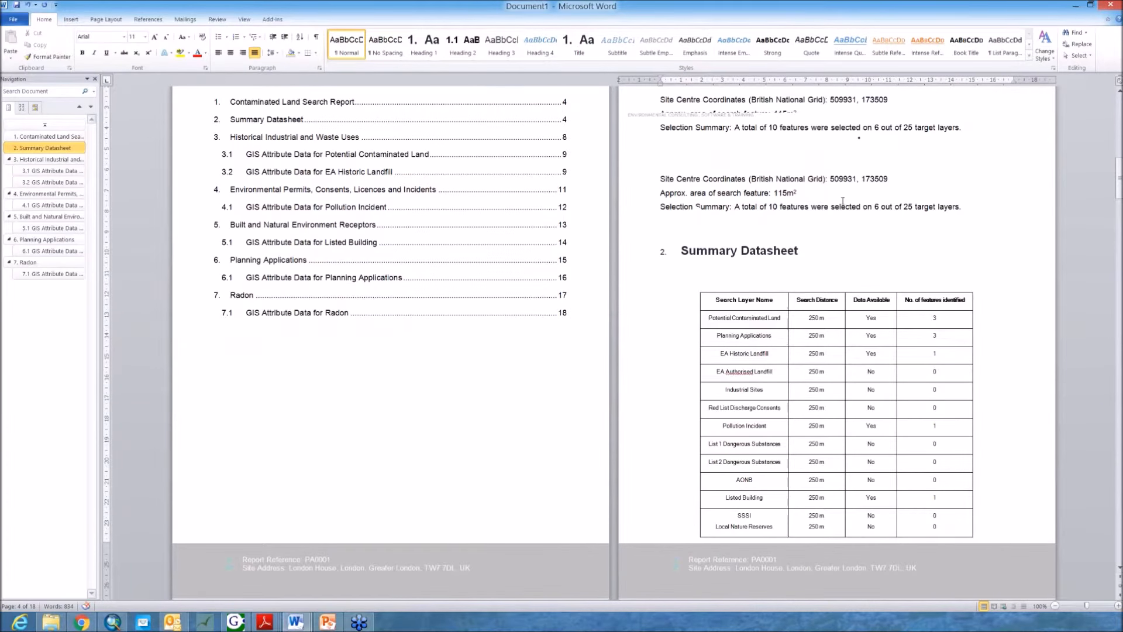
{"action": "scroll", "coordinate": [843, 201], "scroll_direction": "down", "scroll_amount": 3}
{"action": "scroll", "coordinate": [821, 189], "scroll_direction": "down", "scroll_amount": 3}
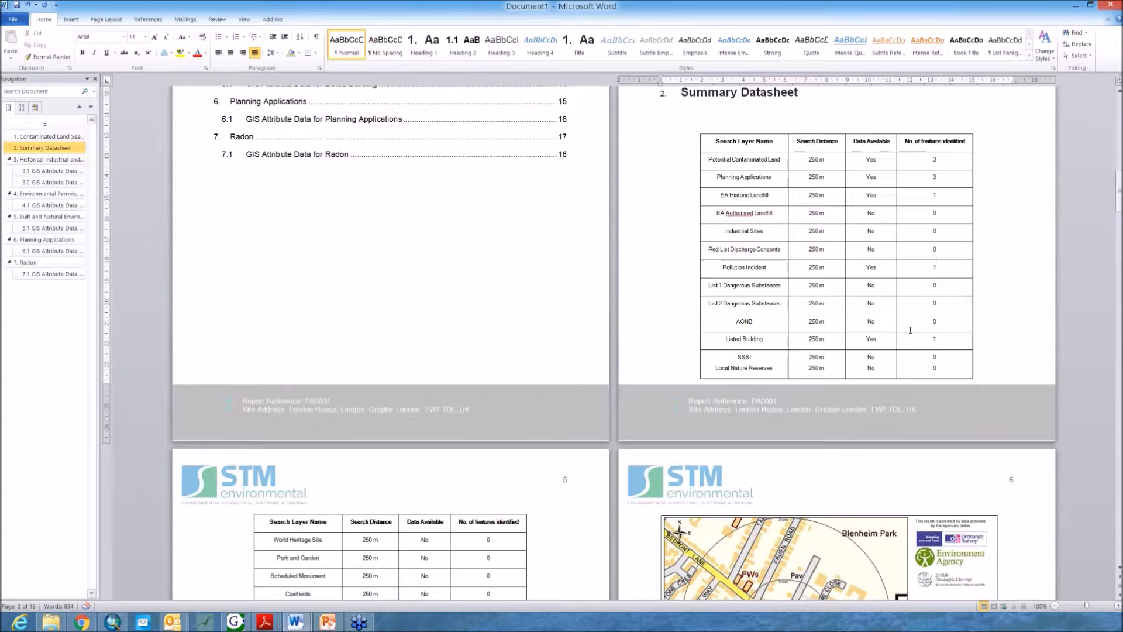
Step: Review the Summary Datasheet tables on pages 4 and 5, including the search distances and the Radon row
{"action": "scroll", "coordinate": [911, 329], "scroll_direction": "up", "scroll_amount": 1}
{"action": "scroll", "coordinate": [765, 159], "scroll_direction": "down", "scroll_amount": 1}
{"action": "scroll", "coordinate": [852, 173], "scroll_direction": "down", "scroll_amount": 1}
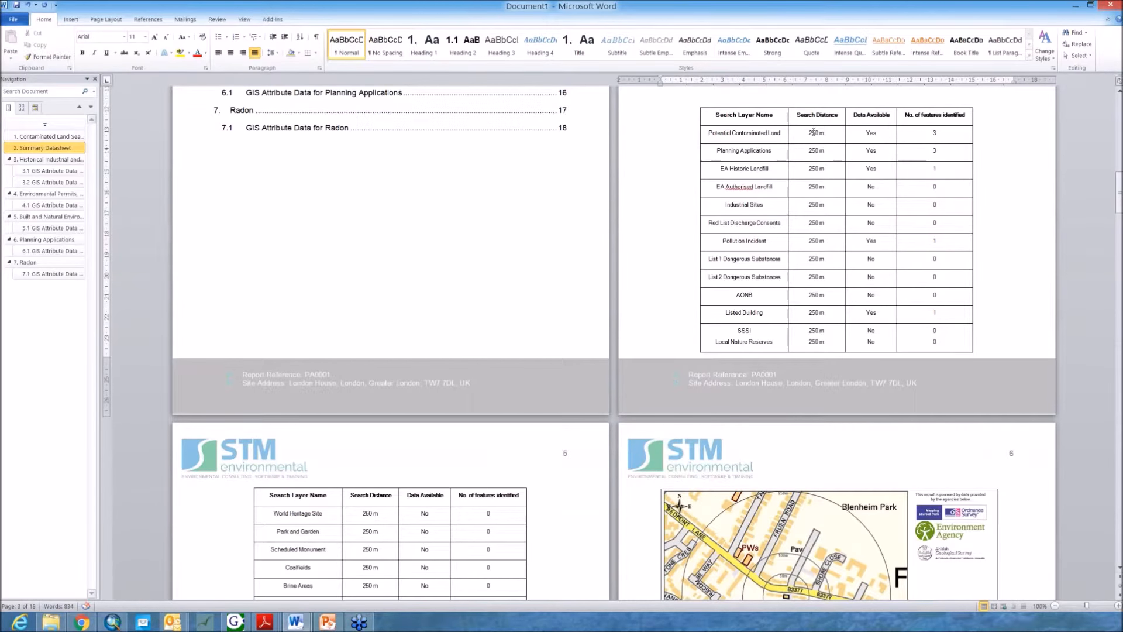
{"action": "scroll", "coordinate": [814, 132], "scroll_direction": "down", "scroll_amount": 1}
{"action": "scroll", "coordinate": [828, 270], "scroll_direction": "down", "scroll_amount": 1}
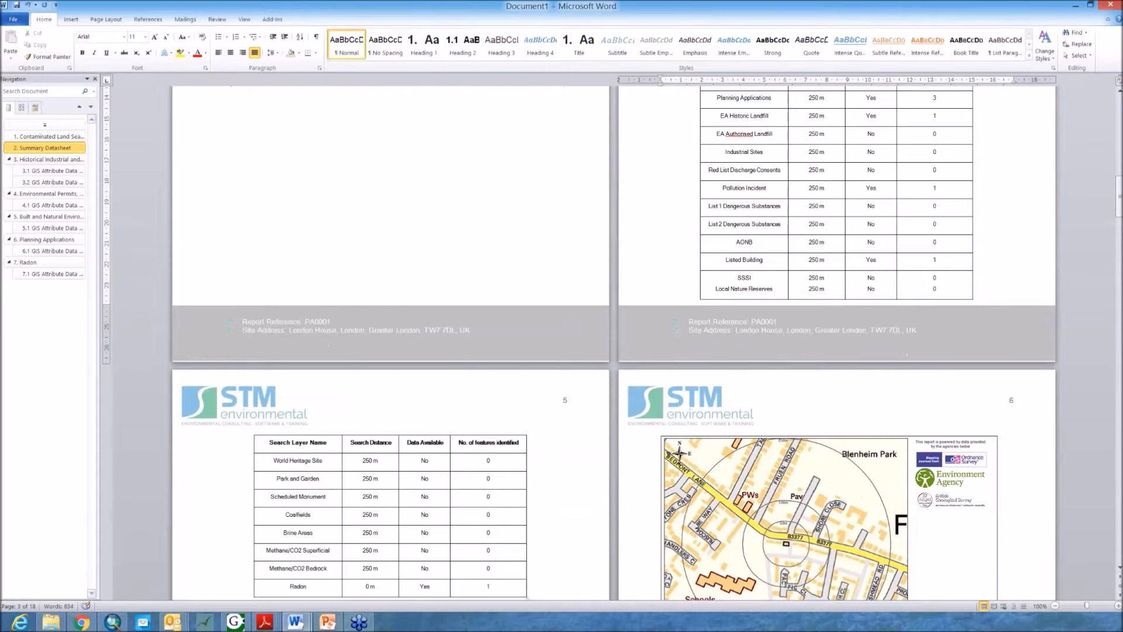
{"action": "scroll", "coordinate": [830, 244], "scroll_direction": "up", "scroll_amount": 6}
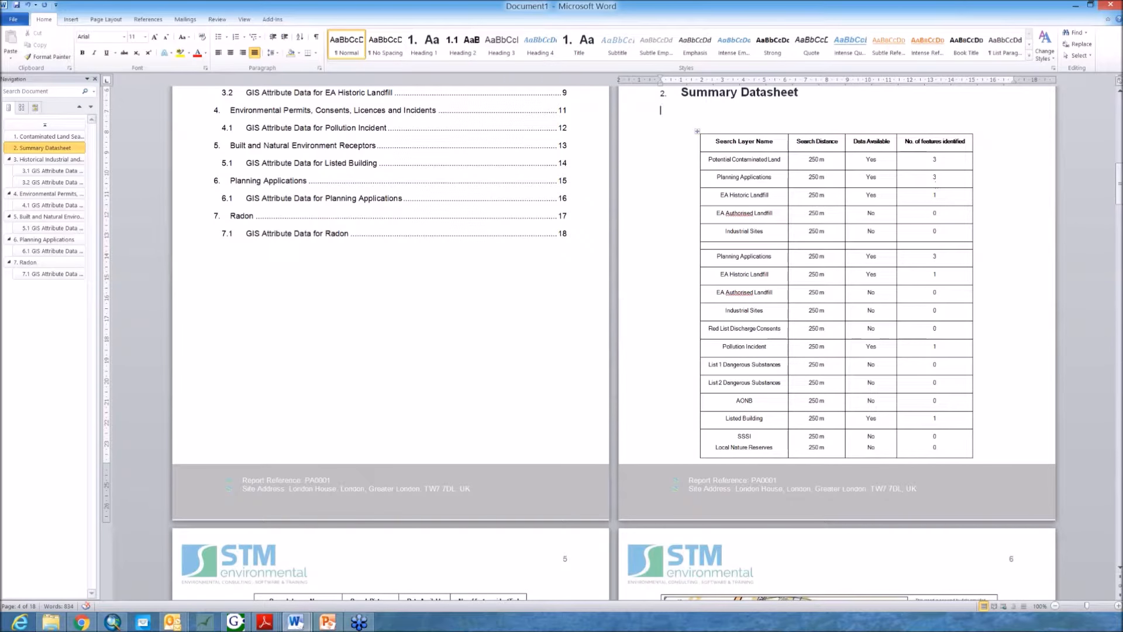
{"action": "scroll", "coordinate": [797, 231], "scroll_direction": "down", "scroll_amount": 3}
{"action": "scroll", "coordinate": [797, 232], "scroll_direction": "up", "scroll_amount": 3}
{"action": "scroll", "coordinate": [787, 284], "scroll_direction": "down", "scroll_amount": 3}
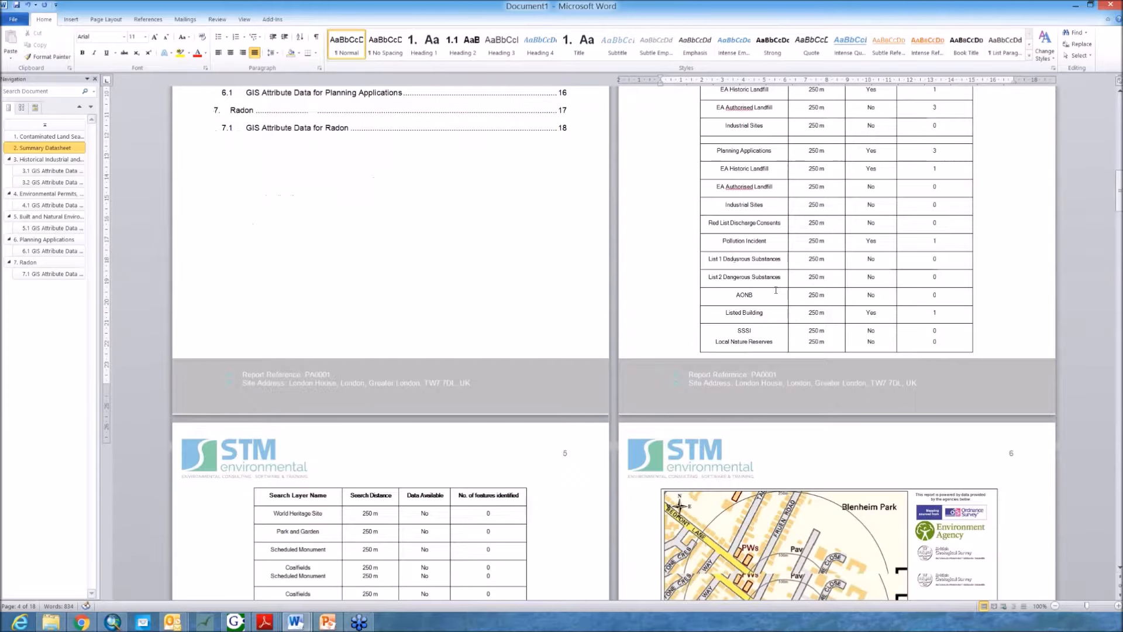
{"action": "scroll", "coordinate": [776, 291], "scroll_direction": "down", "scroll_amount": 3}
{"action": "scroll", "coordinate": [760, 291], "scroll_direction": "up", "scroll_amount": 3}
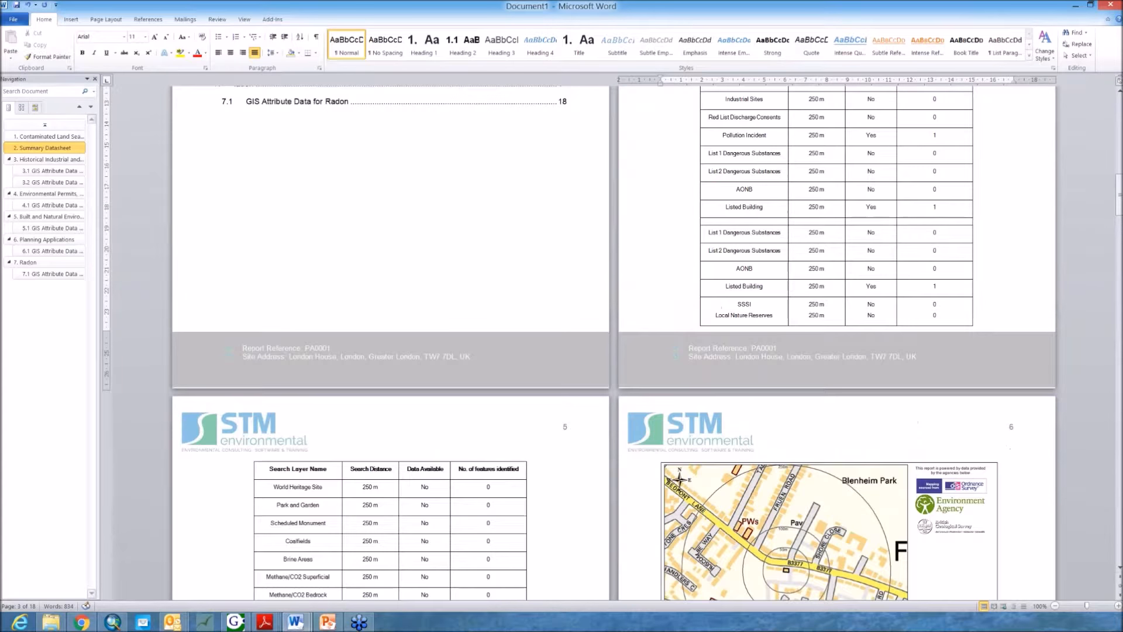
{"action": "scroll", "coordinate": [749, 291], "scroll_direction": "down", "scroll_amount": 3}
{"action": "scroll", "coordinate": [742, 291], "scroll_direction": "down", "scroll_amount": 3}
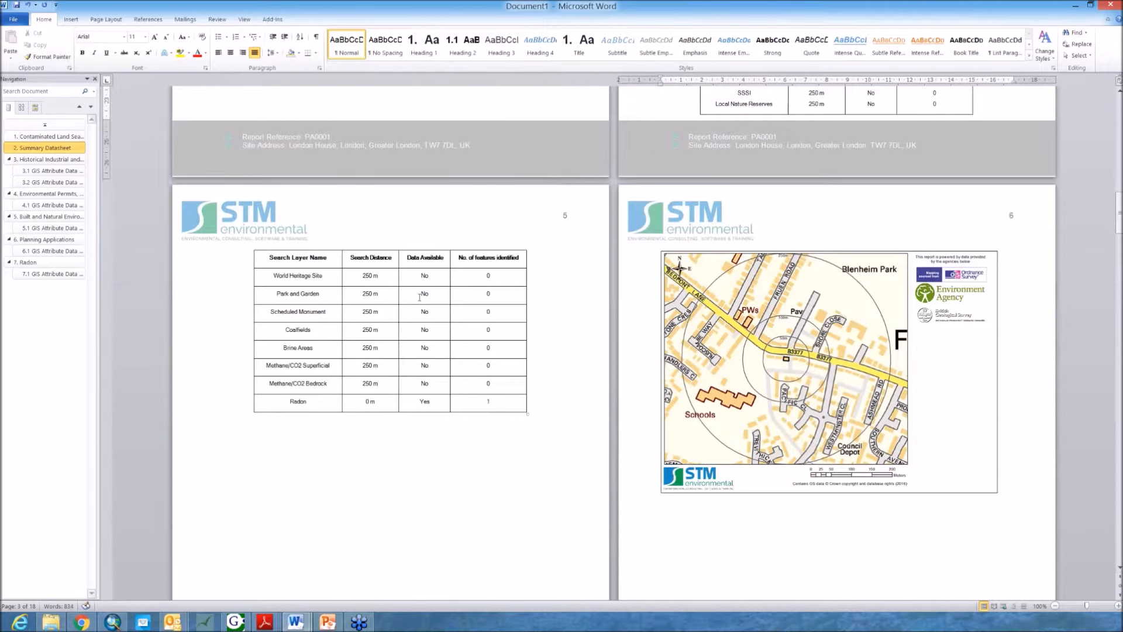
{"action": "left_click", "coordinate": [475, 401]}
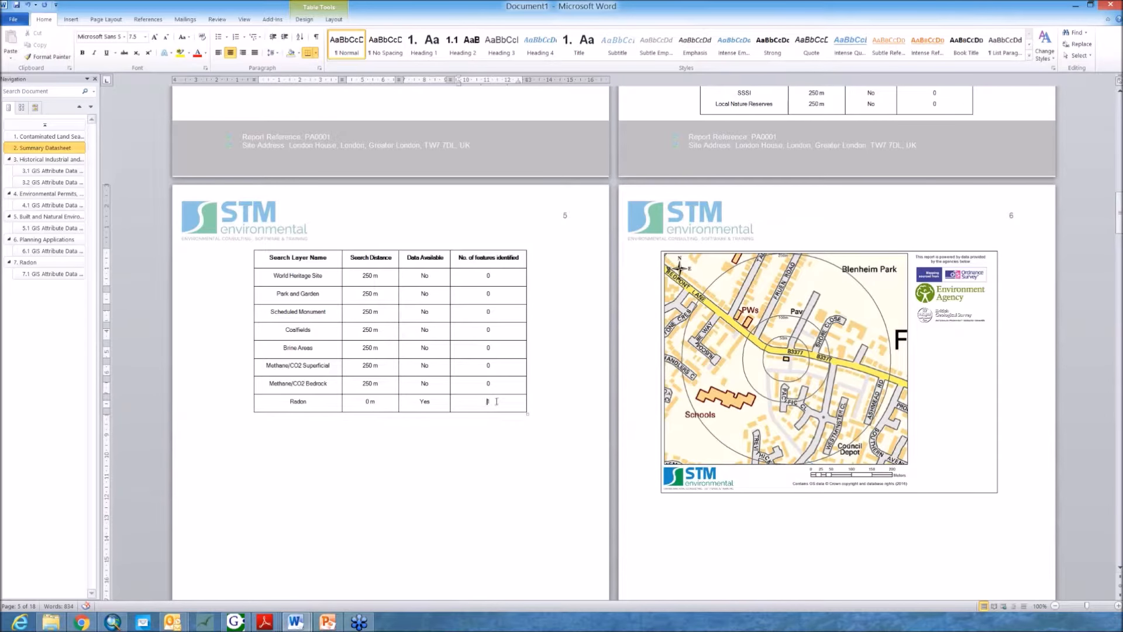
Step: Examine the aerial photography map and the Historical Industrial and Waste Uses map on pages 7 and 8
{"action": "scroll", "coordinate": [467, 383], "scroll_direction": "up", "scroll_amount": 7}
{"action": "scroll", "coordinate": [476, 348], "scroll_direction": "down", "scroll_amount": 7}
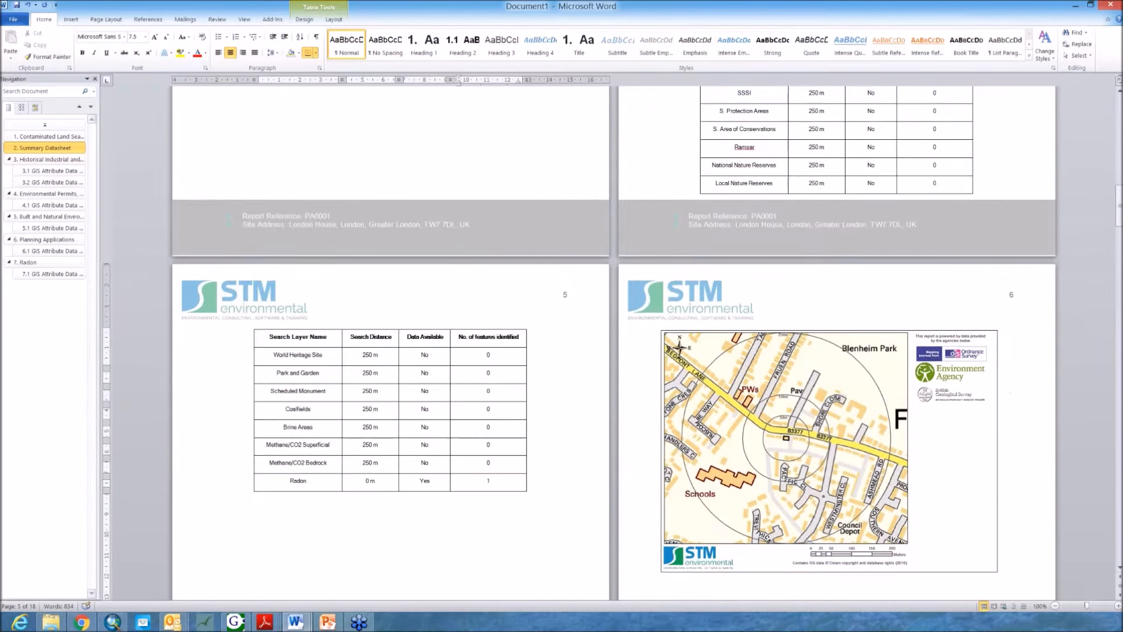
{"action": "scroll", "coordinate": [478, 346], "scroll_direction": "down", "scroll_amount": 4}
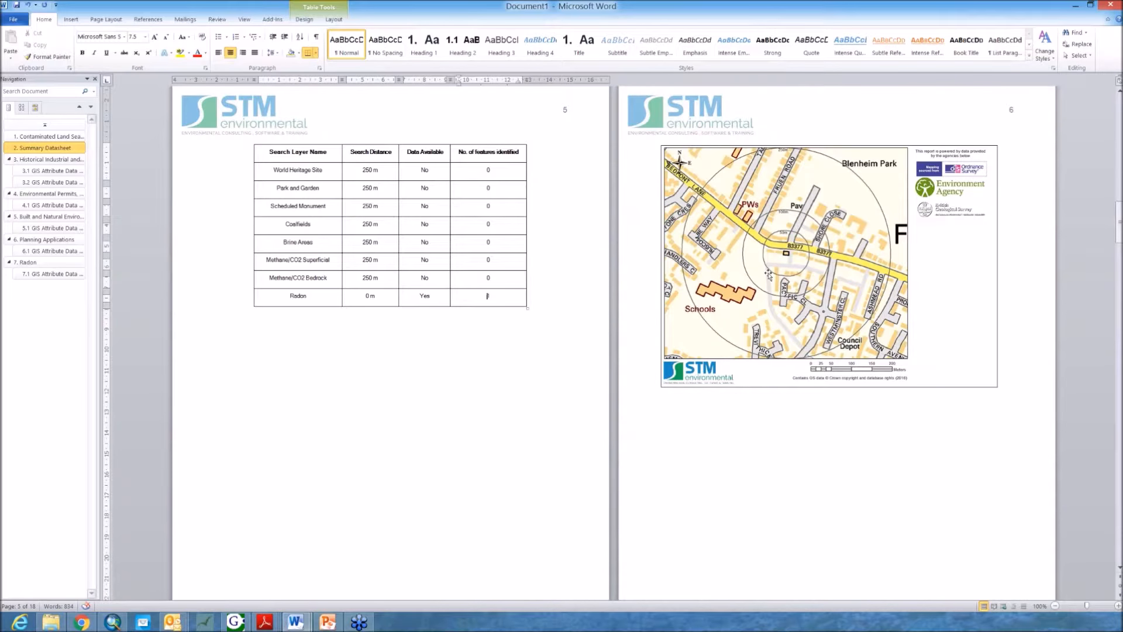
{"action": "scroll", "coordinate": [426, 339], "scroll_direction": "down", "scroll_amount": 14}
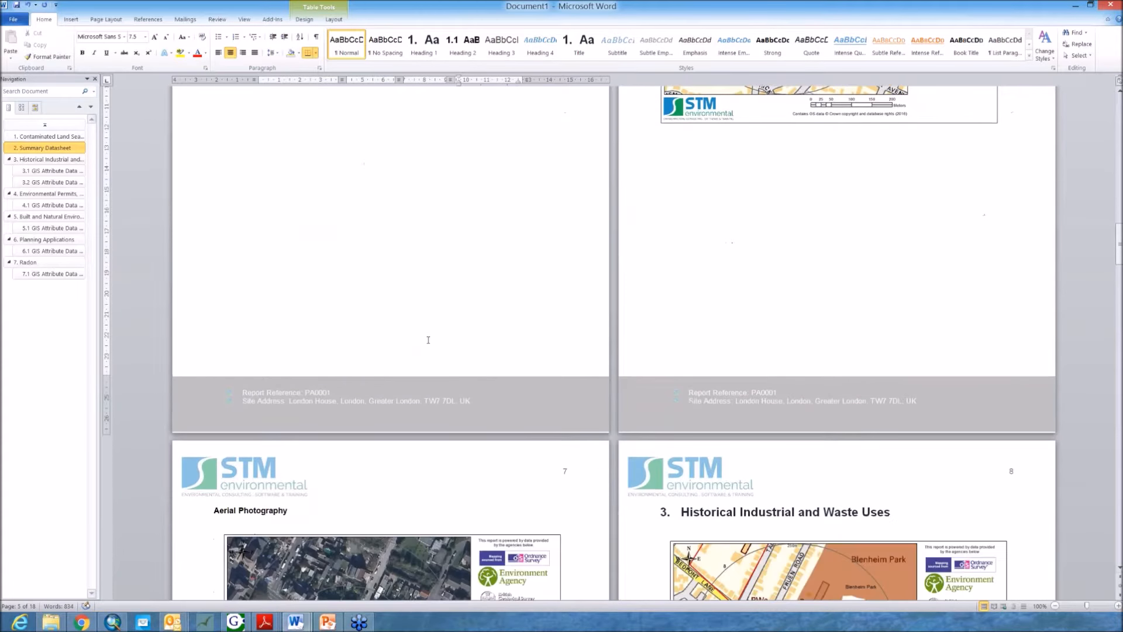
{"action": "scroll", "coordinate": [371, 406], "scroll_direction": "down", "scroll_amount": 5}
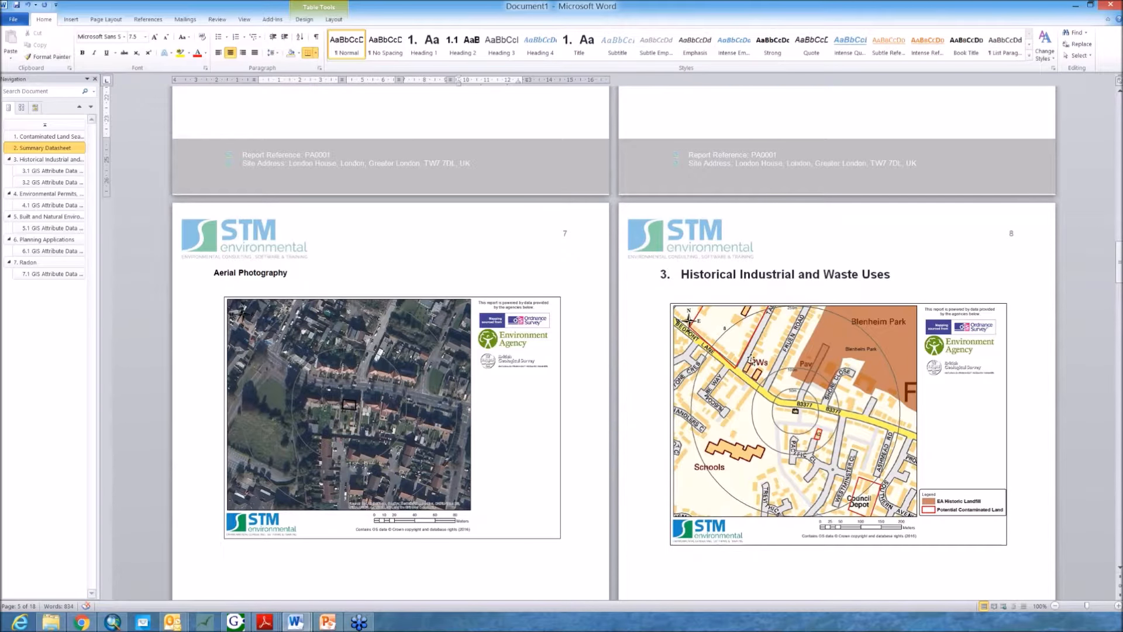
{"action": "scroll", "coordinate": [1010, 387], "scroll_direction": "down", "scroll_amount": 2}
{"action": "scroll", "coordinate": [1010, 387], "scroll_direction": "down", "scroll_amount": 2}
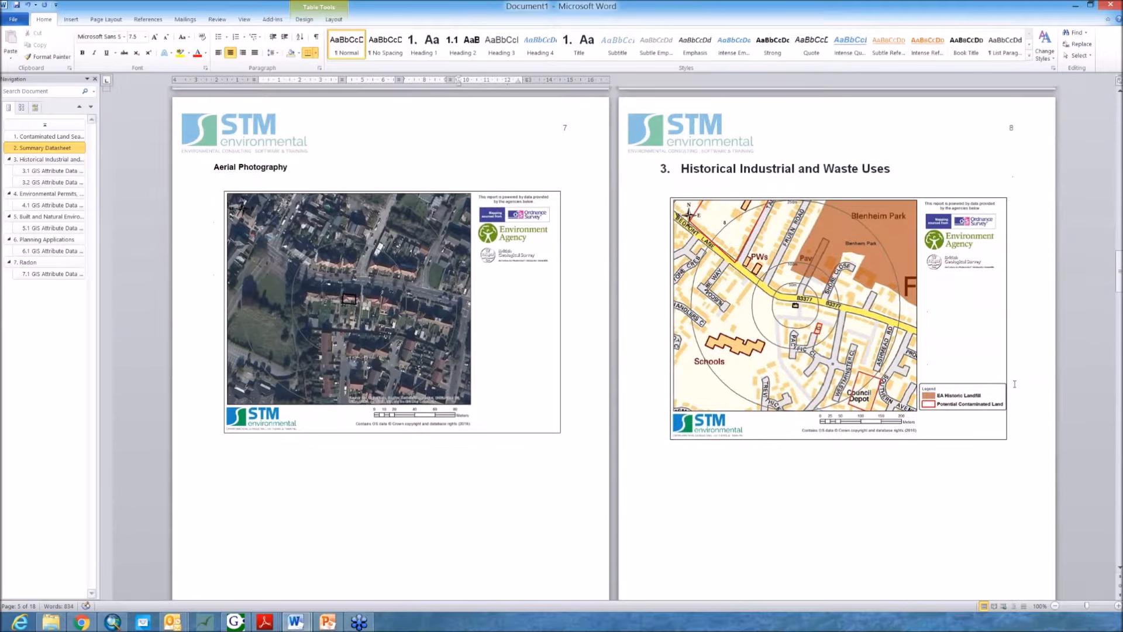
{"action": "left_click", "coordinate": [773, 170]}
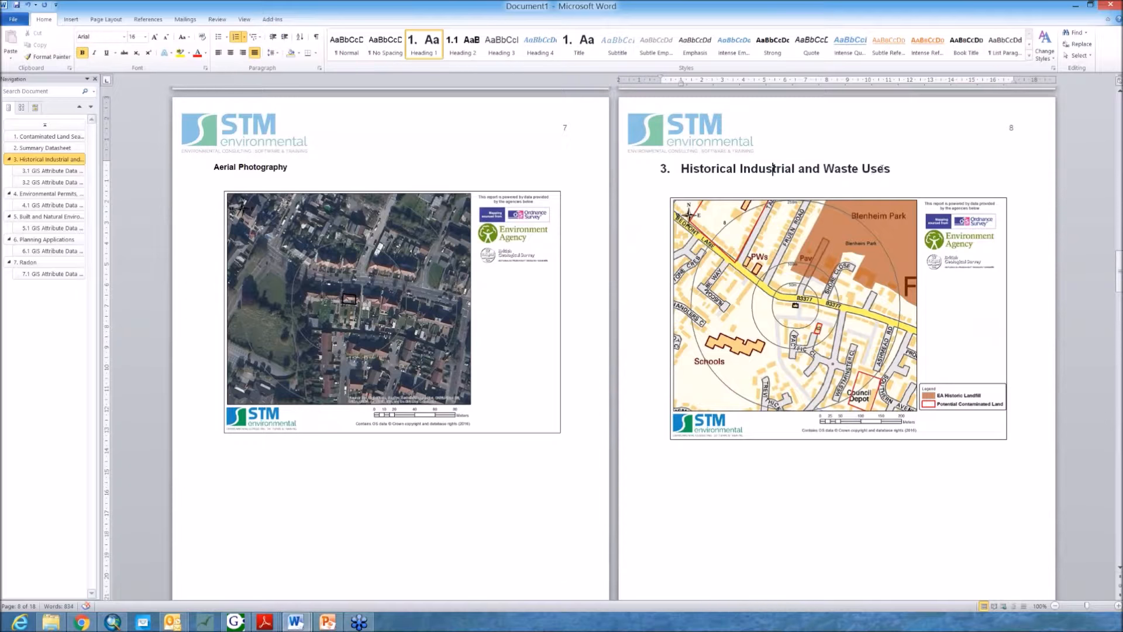
Step: Read the GIS attribute tables for Potential Contaminated Land and EA Historic Landfill, including their distance-band selection summaries
{"action": "scroll", "coordinate": [954, 324], "scroll_direction": "down", "scroll_amount": 3}
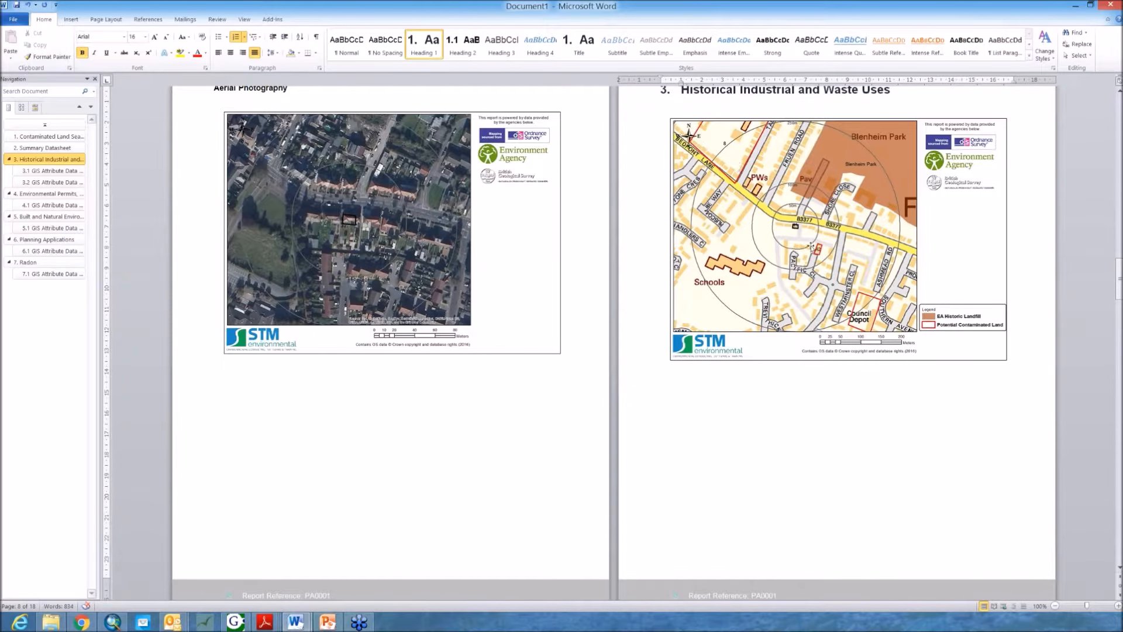
{"action": "scroll", "coordinate": [813, 276], "scroll_direction": "down", "scroll_amount": 1}
{"action": "scroll", "coordinate": [813, 277], "scroll_direction": "down", "scroll_amount": 12}
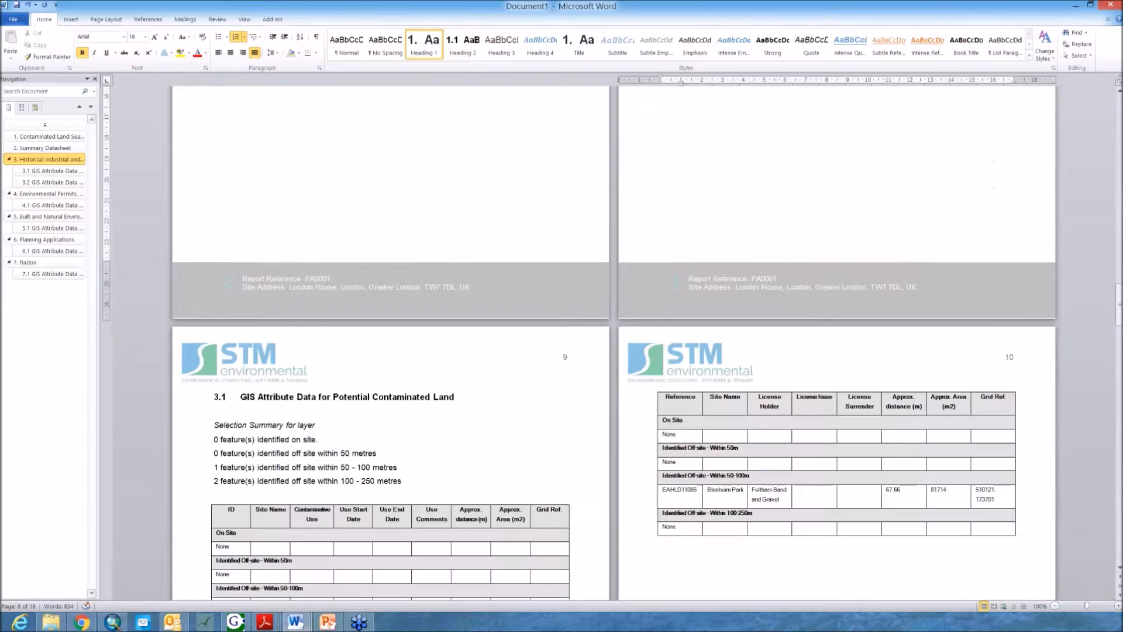
{"action": "left_click", "coordinate": [315, 367]}
{"action": "scroll", "coordinate": [321, 363], "scroll_direction": "down", "scroll_amount": 1}
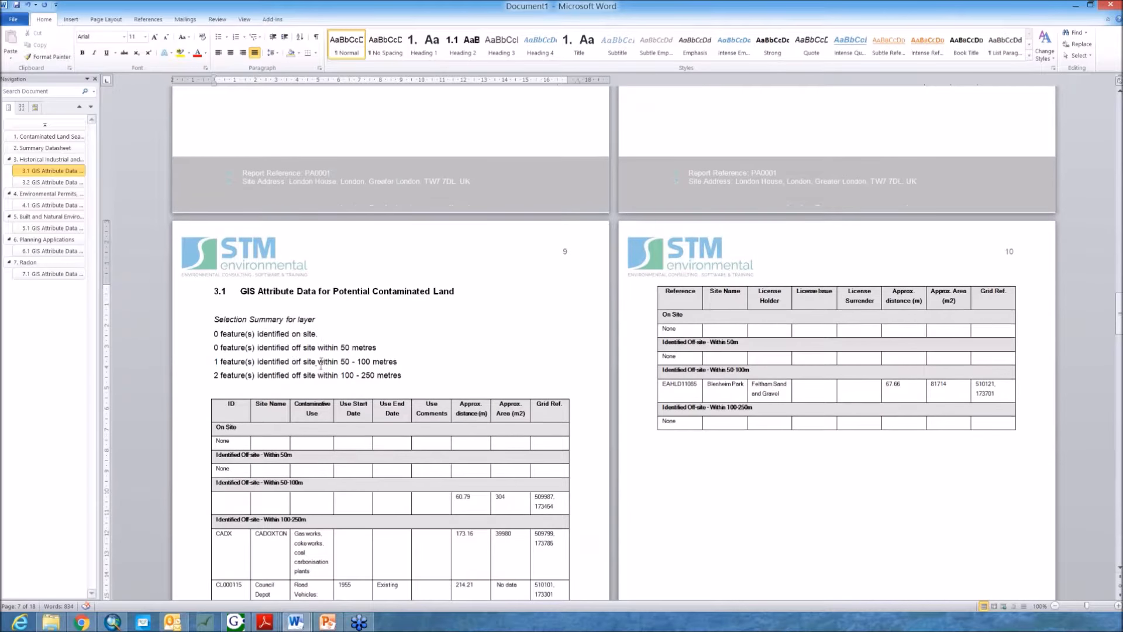
{"action": "scroll", "coordinate": [328, 353], "scroll_direction": "down", "scroll_amount": 2}
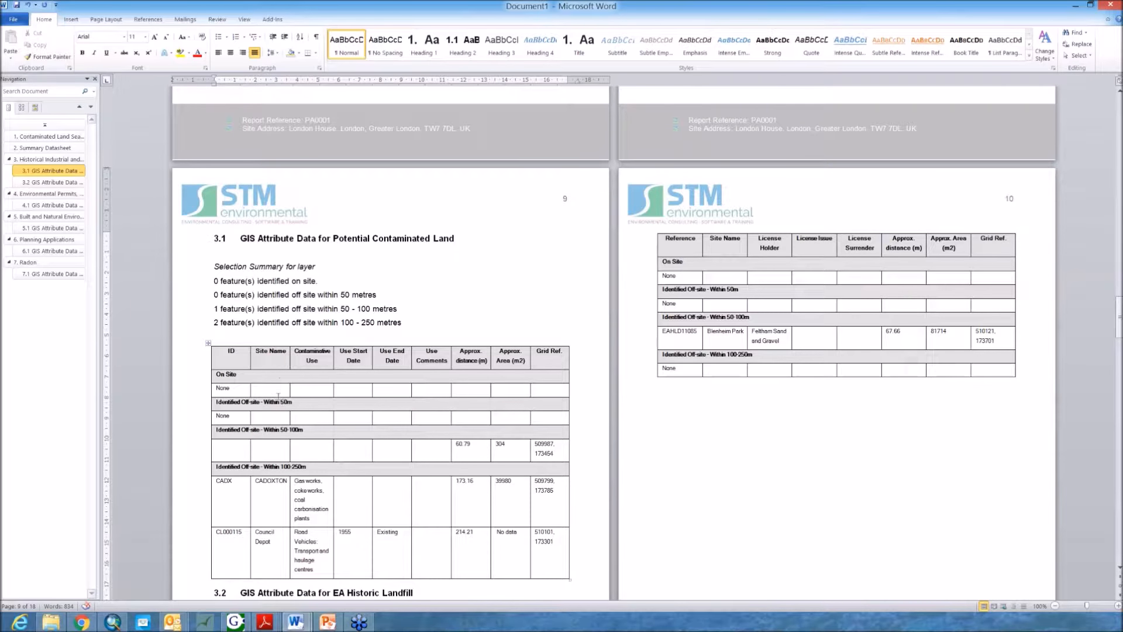
{"action": "scroll", "coordinate": [273, 389], "scroll_direction": "down", "scroll_amount": 2}
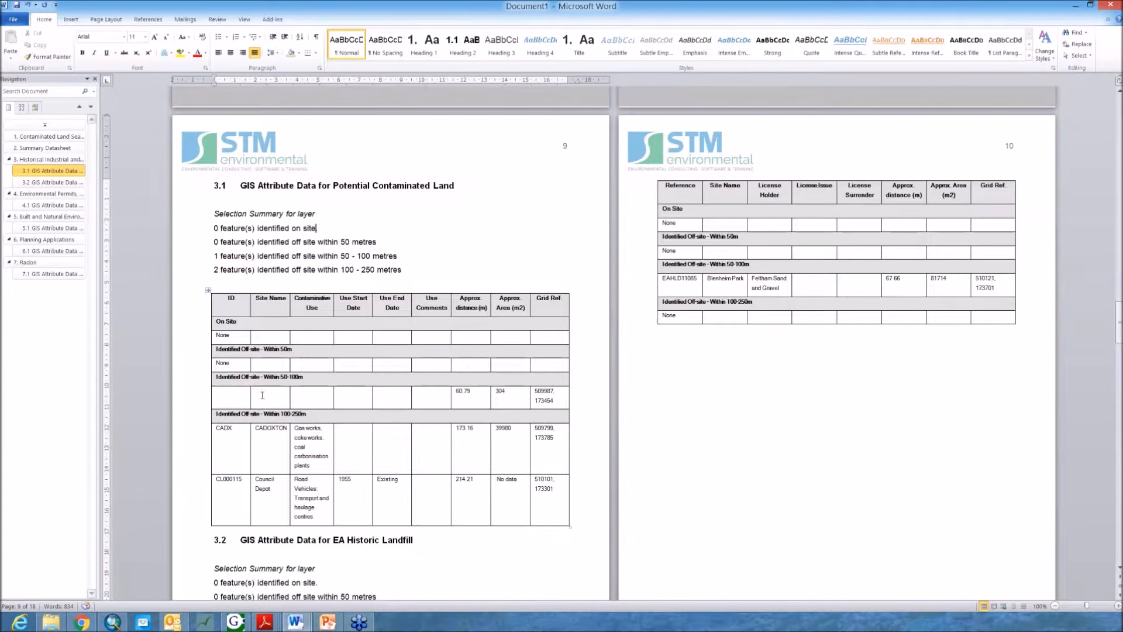
{"action": "left_click", "coordinate": [368, 401]}
{"action": "left_click", "coordinate": [351, 415]}
{"action": "scroll", "coordinate": [273, 281], "scroll_direction": "down", "scroll_amount": 5}
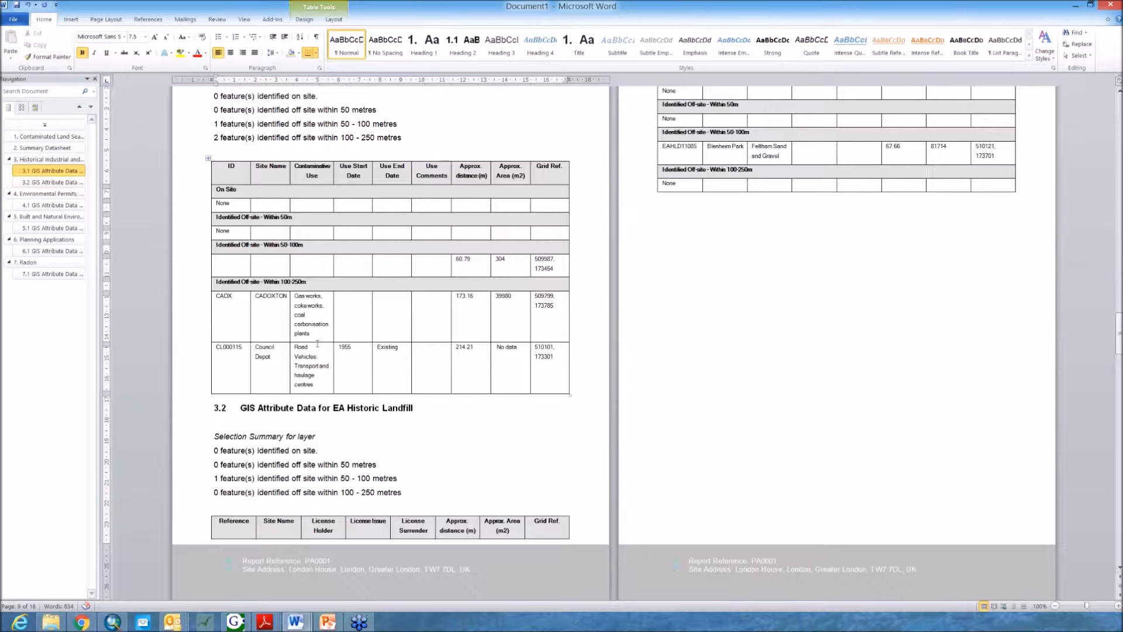
{"action": "scroll", "coordinate": [324, 341], "scroll_direction": "up", "scroll_amount": 3}
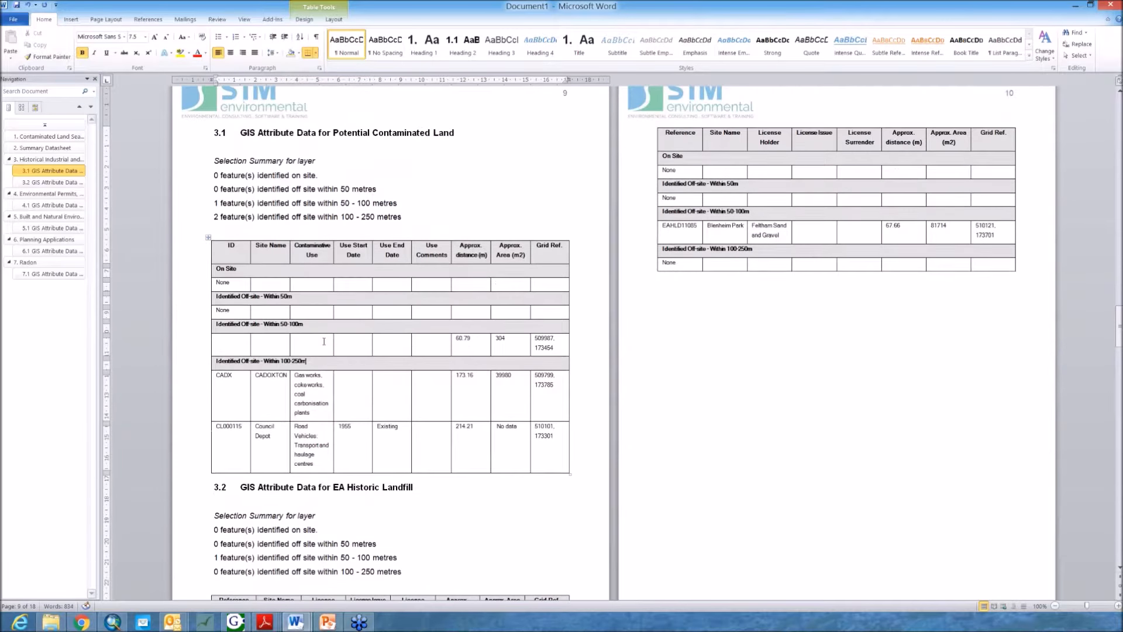
{"action": "scroll", "coordinate": [324, 341], "scroll_direction": "down", "scroll_amount": 3}
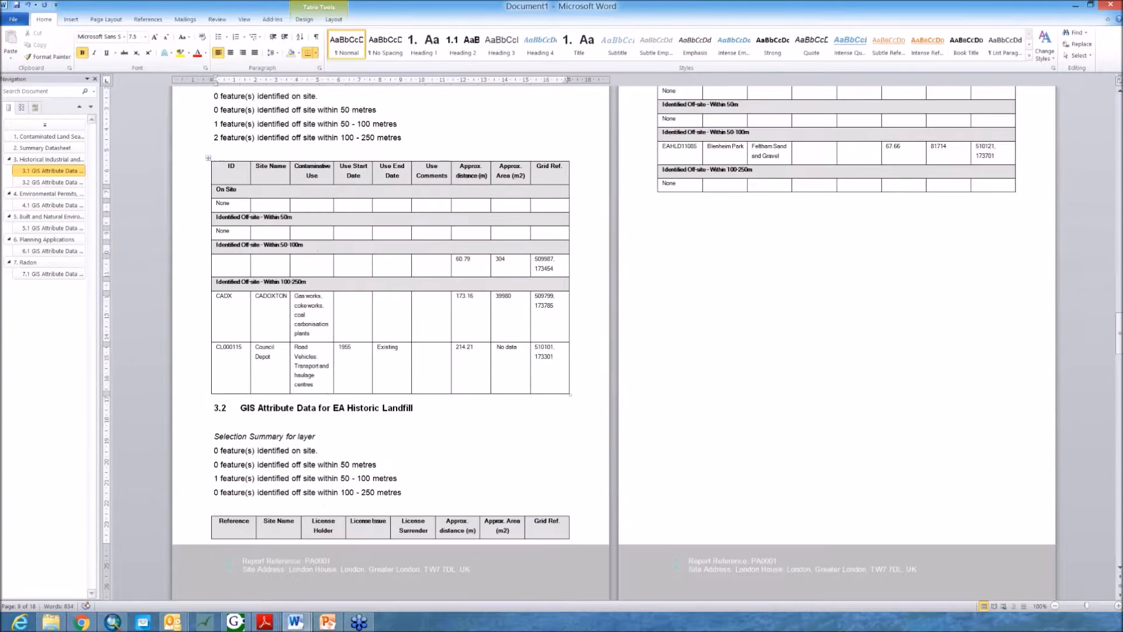
{"action": "scroll", "coordinate": [386, 350], "scroll_direction": "down", "scroll_amount": 3}
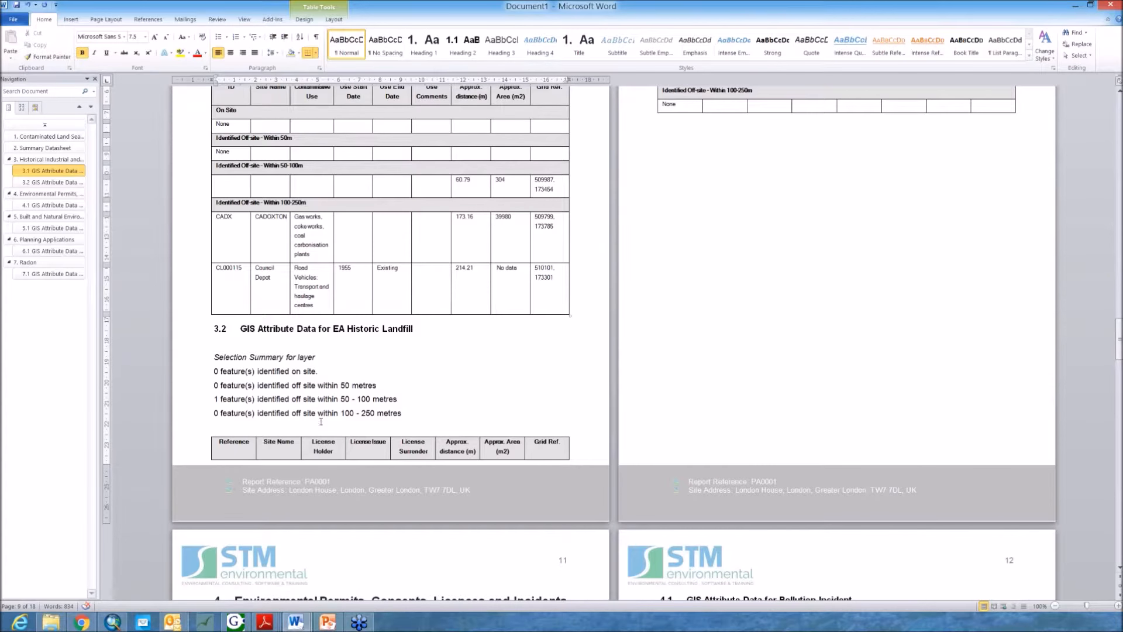
{"action": "scroll", "coordinate": [321, 421], "scroll_direction": "up", "scroll_amount": 7}
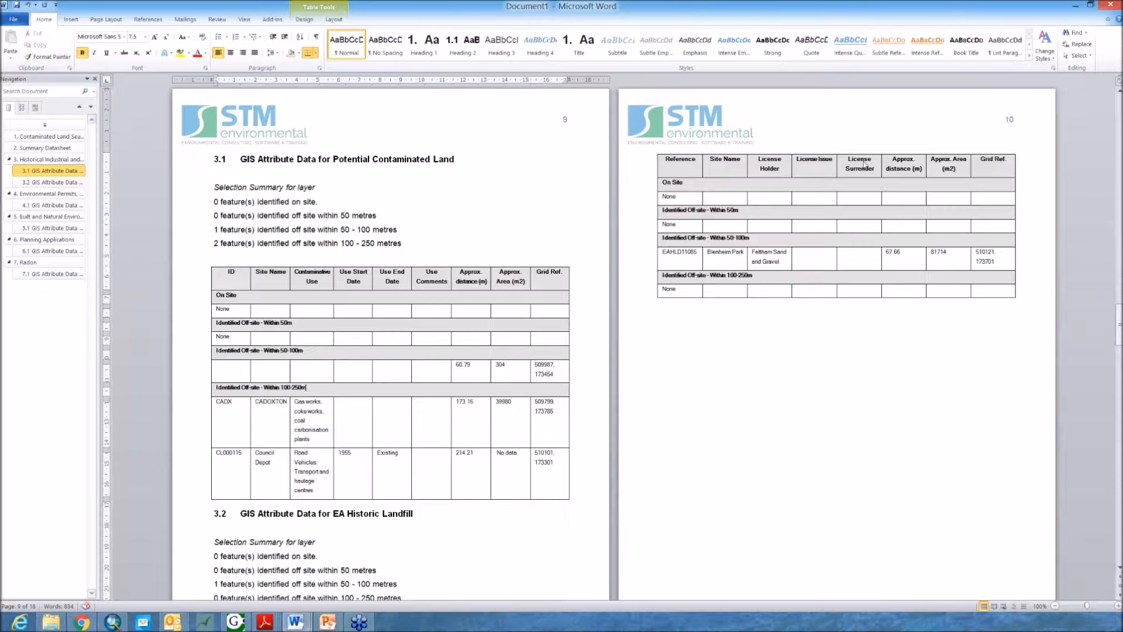
Step: Examine the Environmental Permits, Consents, Licences and Incidents map and the Pollution Incident attribute table
{"action": "scroll", "coordinate": [723, 155], "scroll_direction": "down", "scroll_amount": 3}
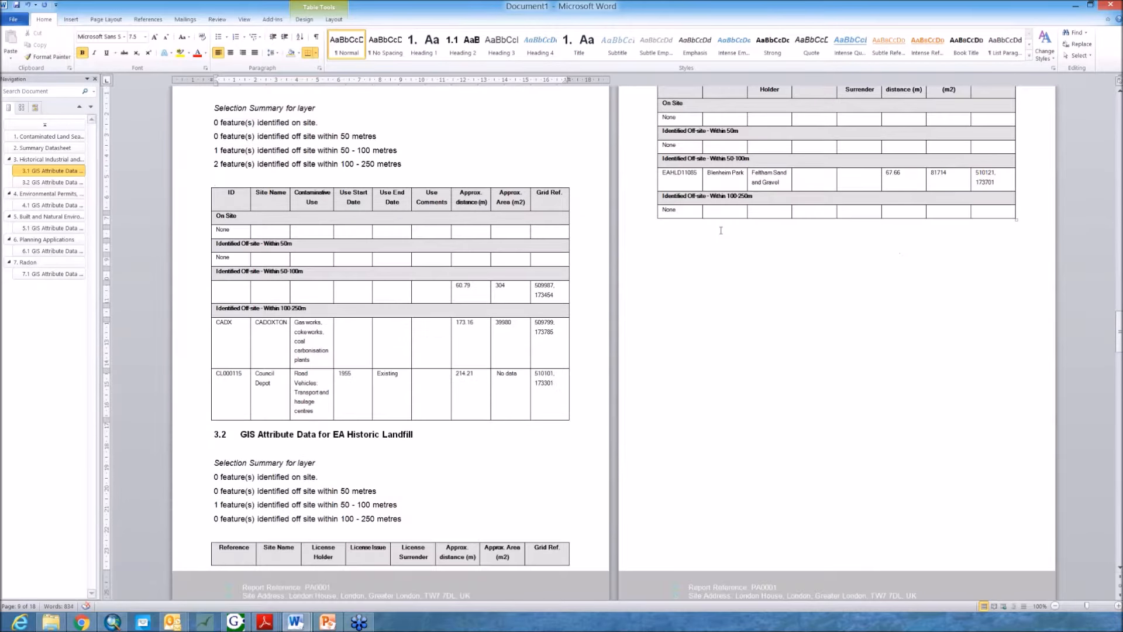
{"action": "scroll", "coordinate": [783, 201], "scroll_direction": "down", "scroll_amount": 14}
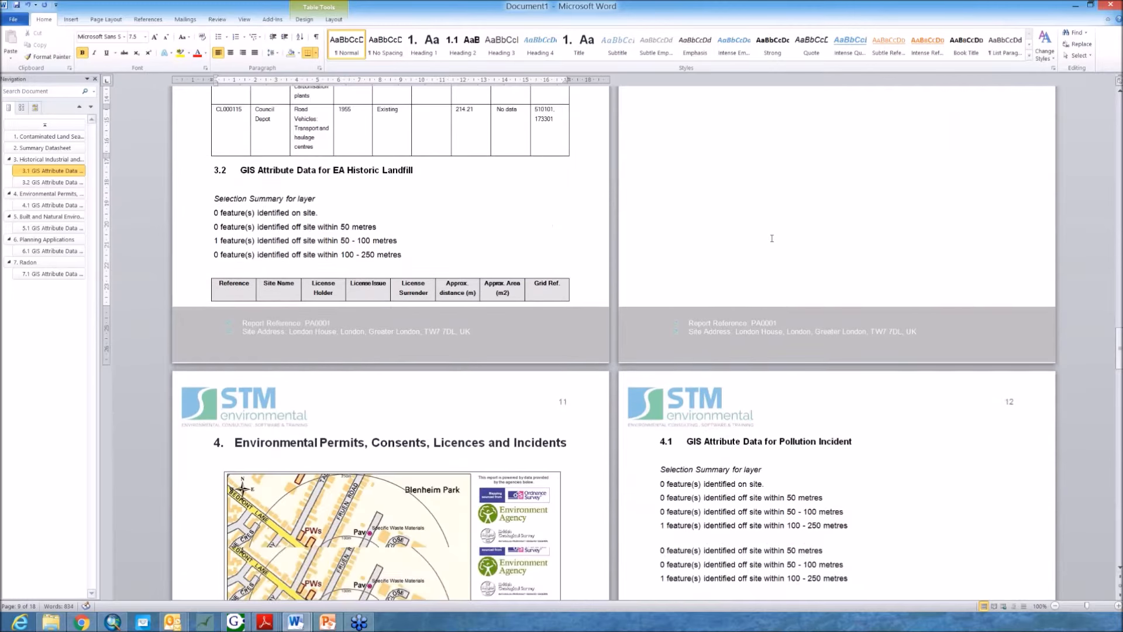
{"action": "scroll", "coordinate": [605, 420], "scroll_direction": "down", "scroll_amount": 3}
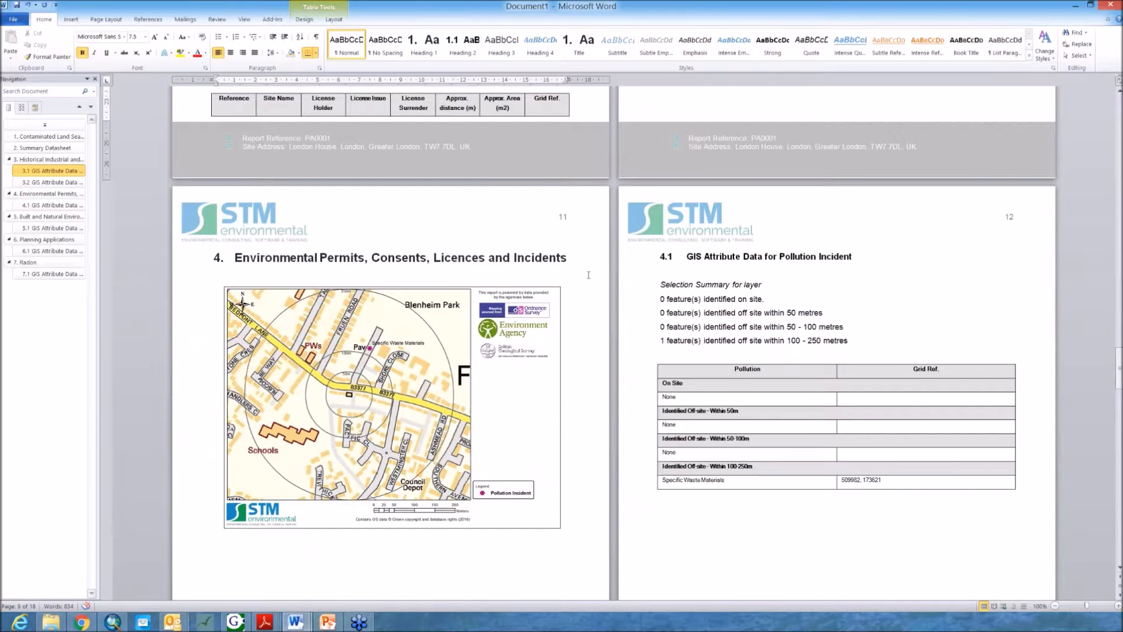
{"action": "scroll", "coordinate": [747, 316], "scroll_direction": "down", "scroll_amount": 4}
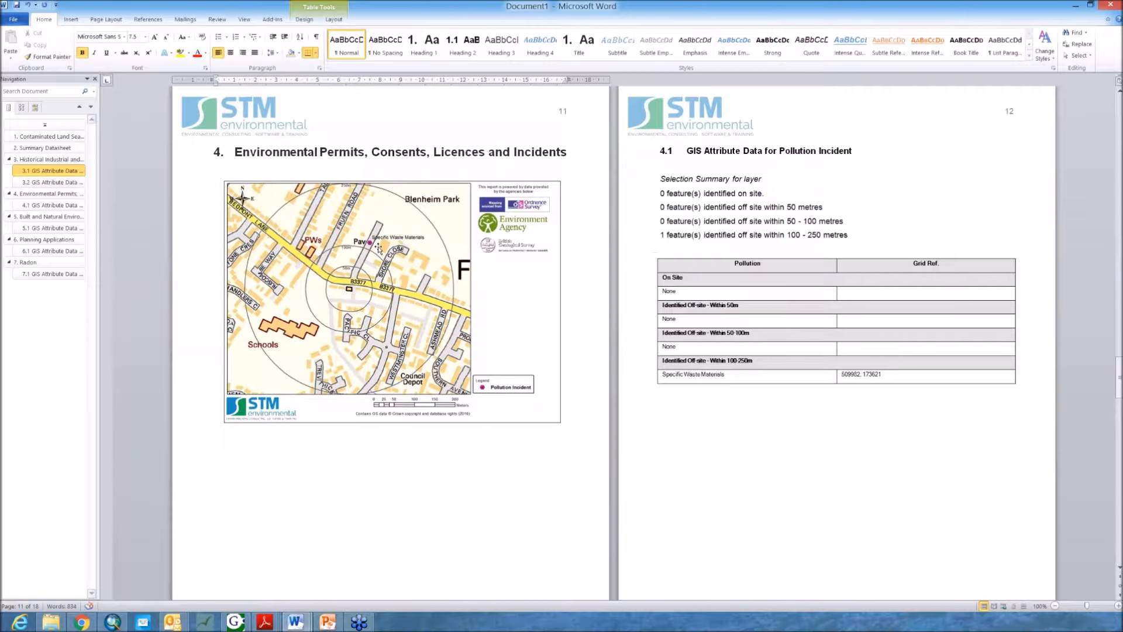
{"action": "left_click", "coordinate": [699, 343]}
{"action": "scroll", "coordinate": [699, 344], "scroll_direction": "up", "scroll_amount": 1}
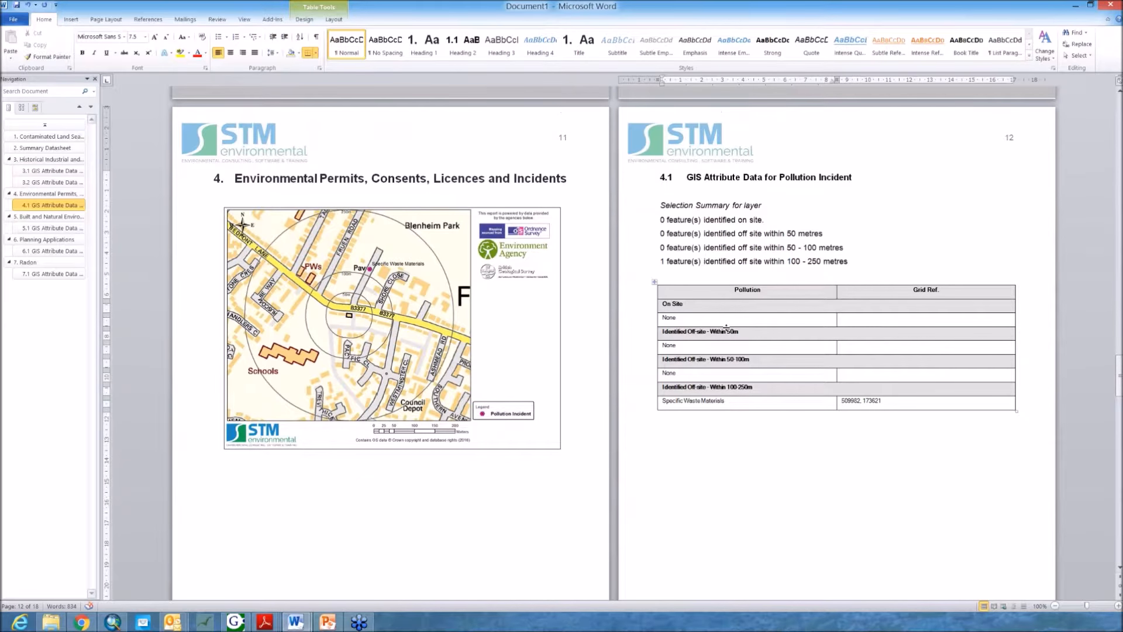
{"action": "scroll", "coordinate": [726, 327], "scroll_direction": "down", "scroll_amount": 2}
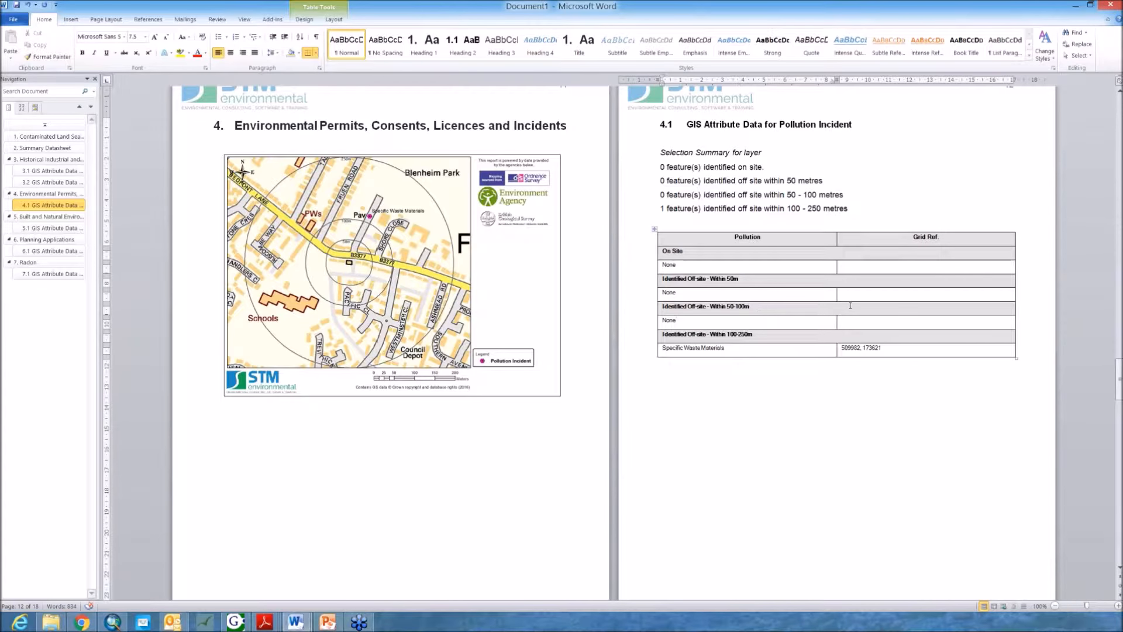
{"action": "scroll", "coordinate": [844, 316], "scroll_direction": "down", "scroll_amount": 2}
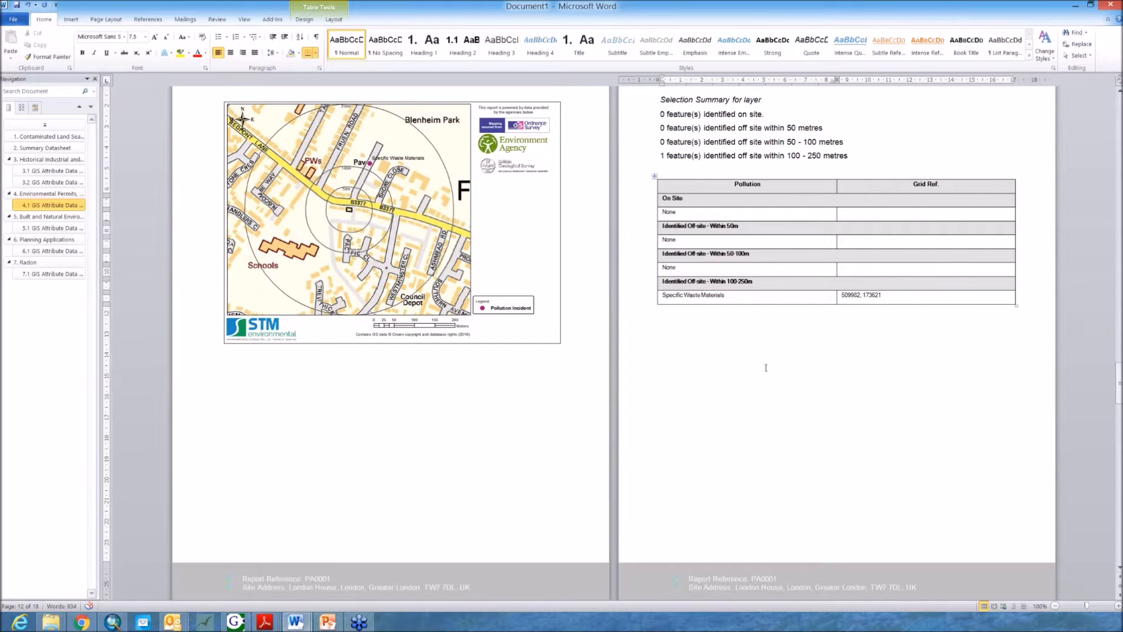
Step: Review the Listed Building and Planning Applications maps and attribute tables, then scroll back through earlier sections
{"action": "scroll", "coordinate": [766, 367], "scroll_direction": "down", "scroll_amount": 15}
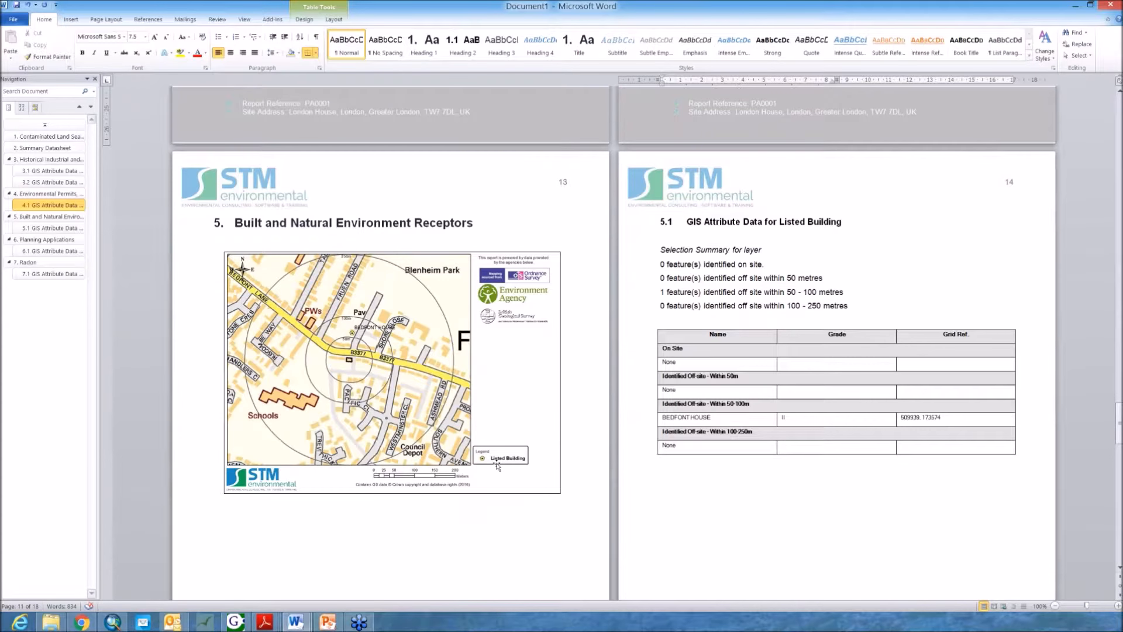
{"action": "scroll", "coordinate": [500, 462], "scroll_direction": "down", "scroll_amount": 2}
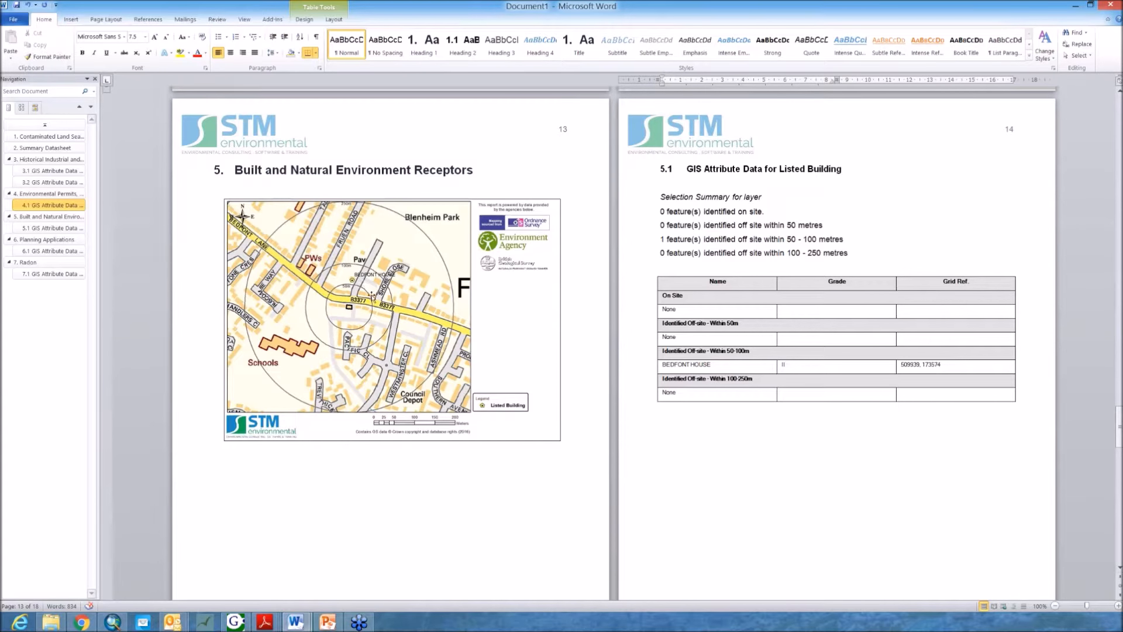
{"action": "scroll", "coordinate": [585, 281], "scroll_direction": "down", "scroll_amount": 4}
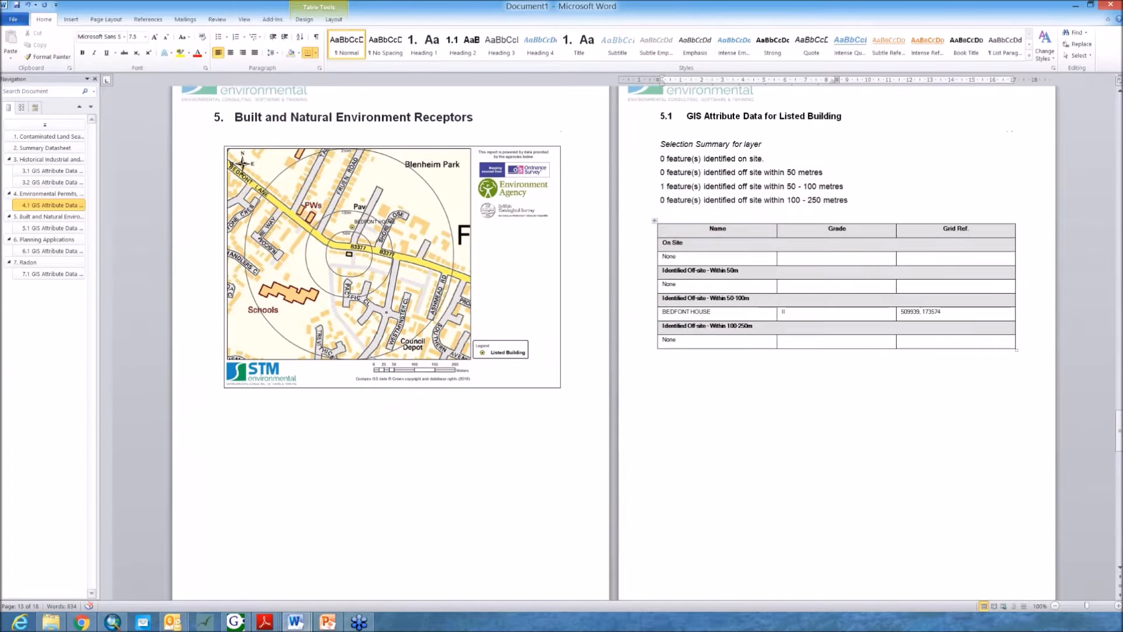
{"action": "scroll", "coordinate": [775, 269], "scroll_direction": "up", "scroll_amount": 2}
{"action": "scroll", "coordinate": [737, 344], "scroll_direction": "down", "scroll_amount": 20}
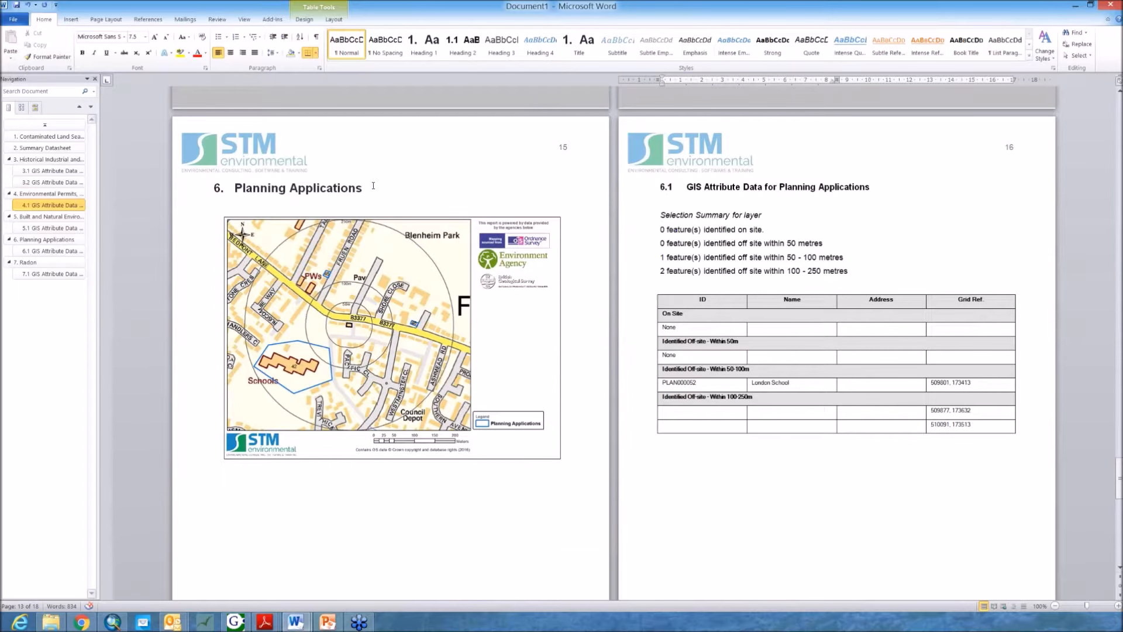
{"action": "scroll", "coordinate": [373, 185], "scroll_direction": "up", "scroll_amount": 20}
{"action": "scroll", "coordinate": [374, 186], "scroll_direction": "up", "scroll_amount": 20}
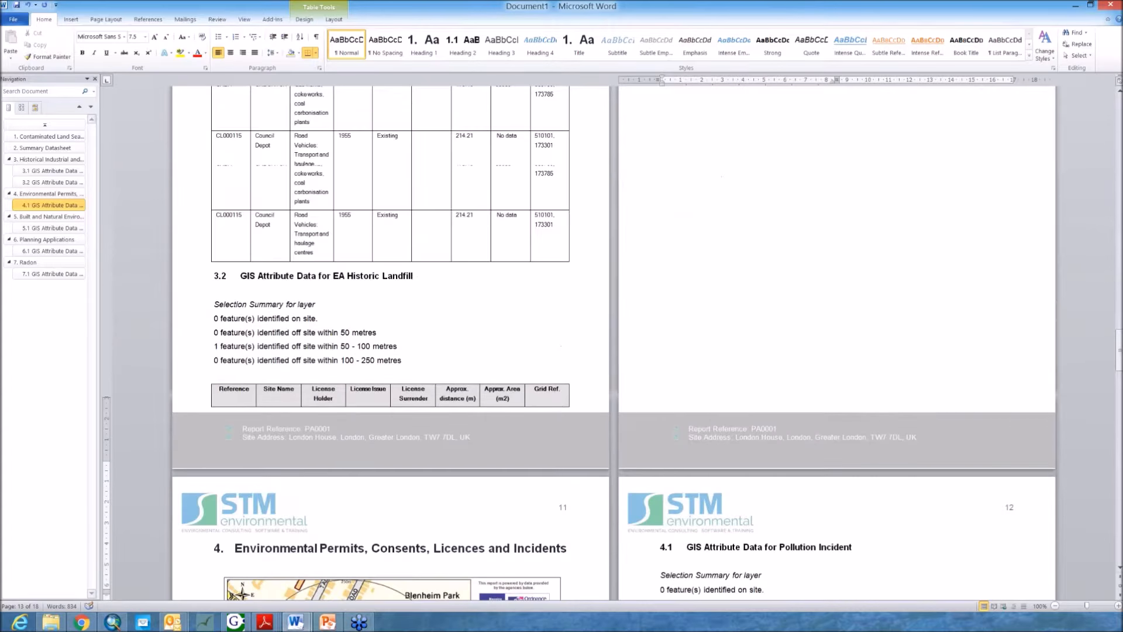
Step: Scroll back and forth through the report's historical industrial, pollution incident and listed building sections
{"action": "scroll", "coordinate": [707, 262], "scroll_direction": "up", "scroll_amount": 20}
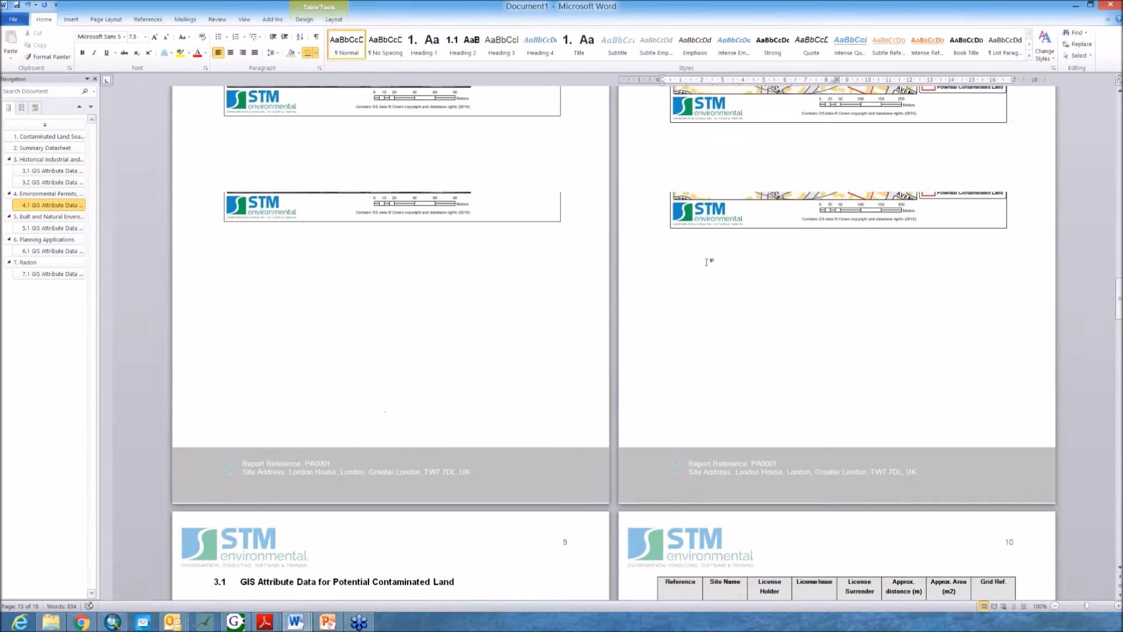
{"action": "scroll", "coordinate": [707, 262], "scroll_direction": "up", "scroll_amount": 8}
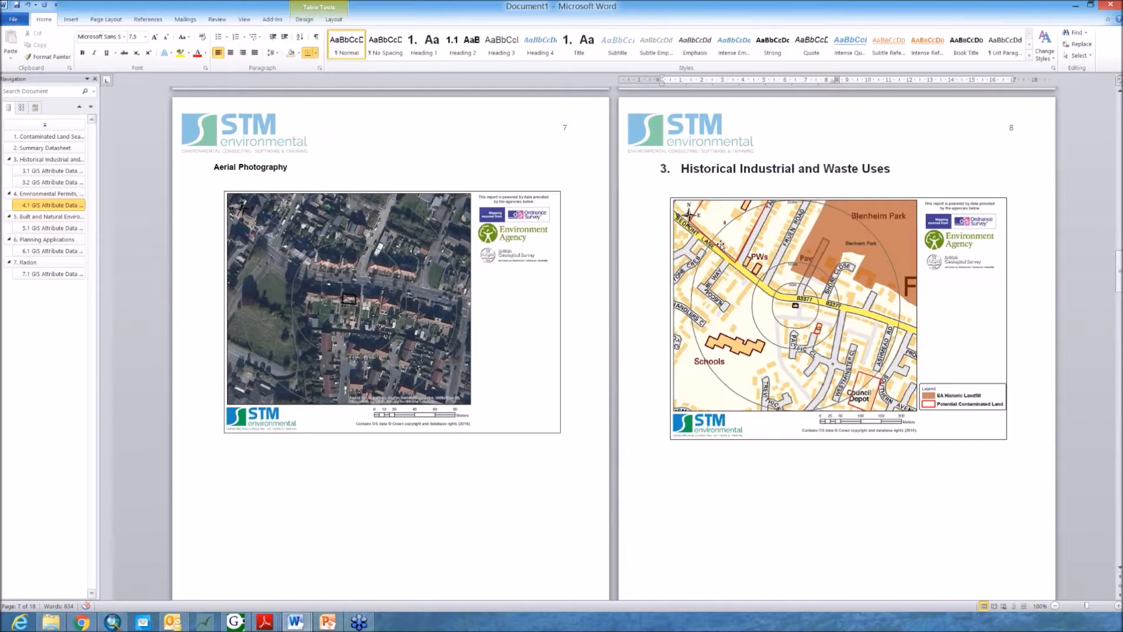
{"action": "scroll", "coordinate": [720, 244], "scroll_direction": "down", "scroll_amount": 5}
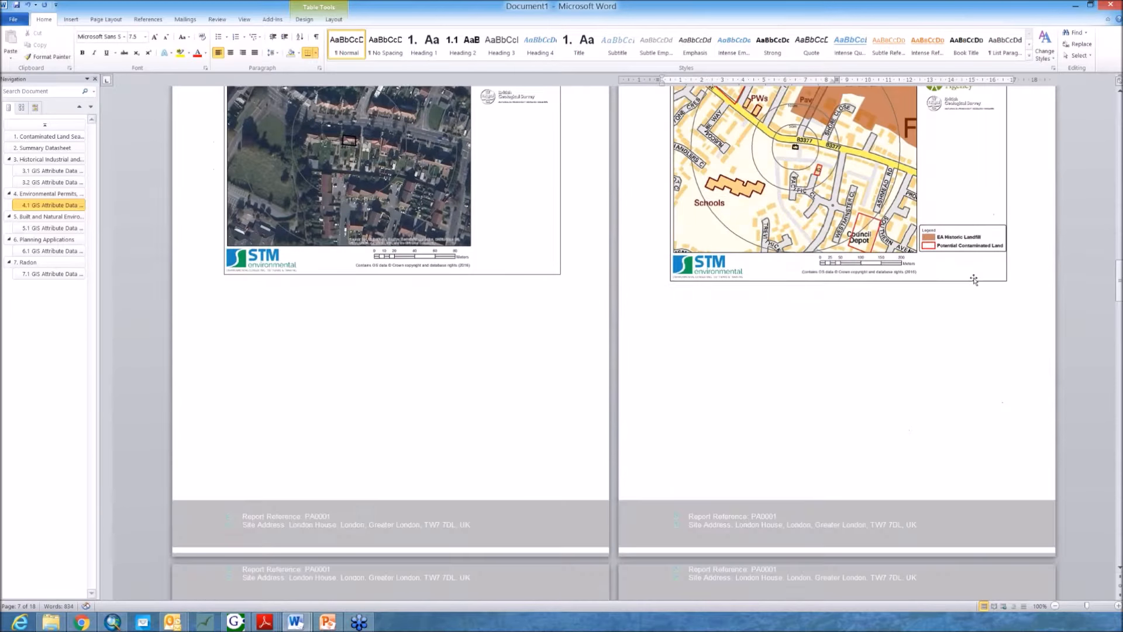
{"action": "left_click", "coordinate": [883, 300]}
{"action": "scroll", "coordinate": [883, 299], "scroll_direction": "up", "scroll_amount": 3}
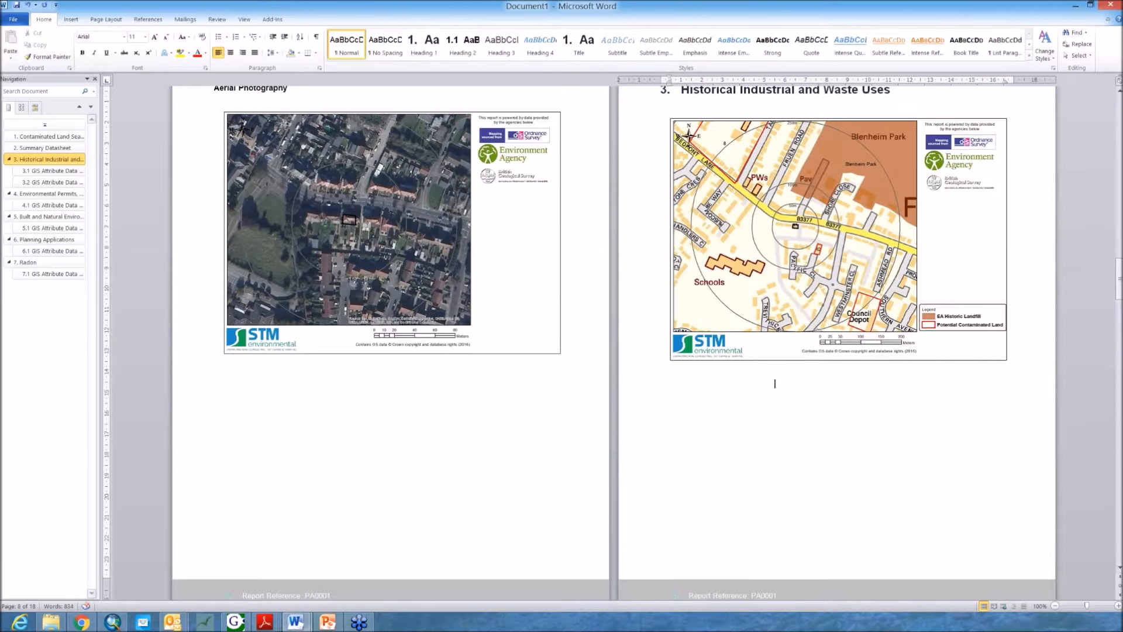
{"action": "scroll", "coordinate": [801, 394], "scroll_direction": "down", "scroll_amount": 1}
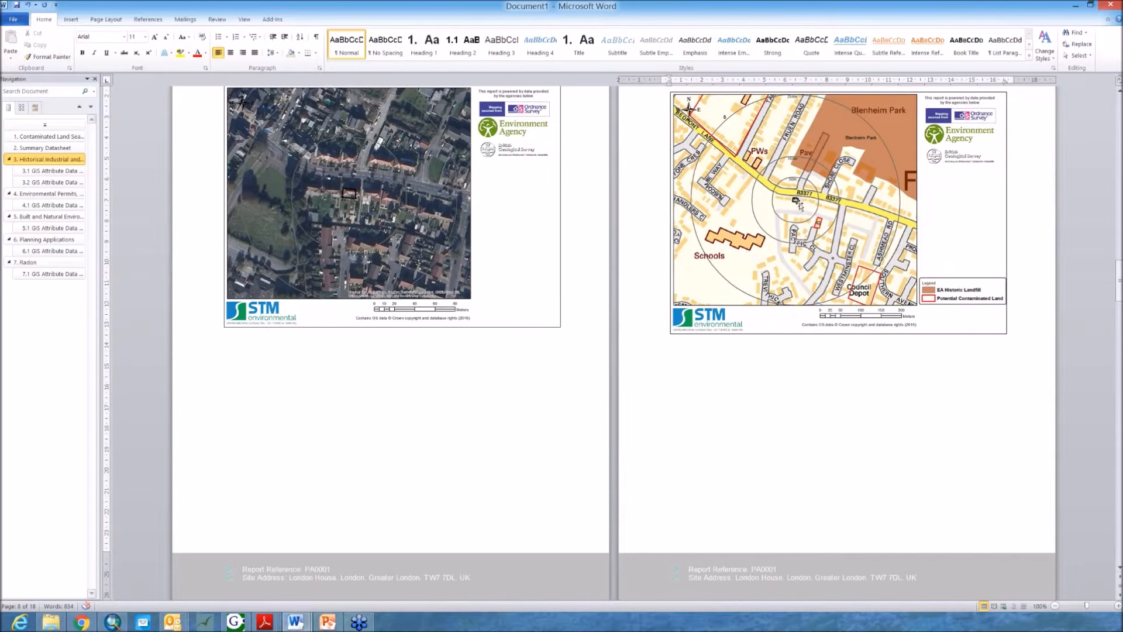
{"action": "scroll", "coordinate": [778, 273], "scroll_direction": "down", "scroll_amount": 8}
{"action": "scroll", "coordinate": [777, 274], "scroll_direction": "up", "scroll_amount": 8}
{"action": "scroll", "coordinate": [775, 357], "scroll_direction": "down", "scroll_amount": 20}
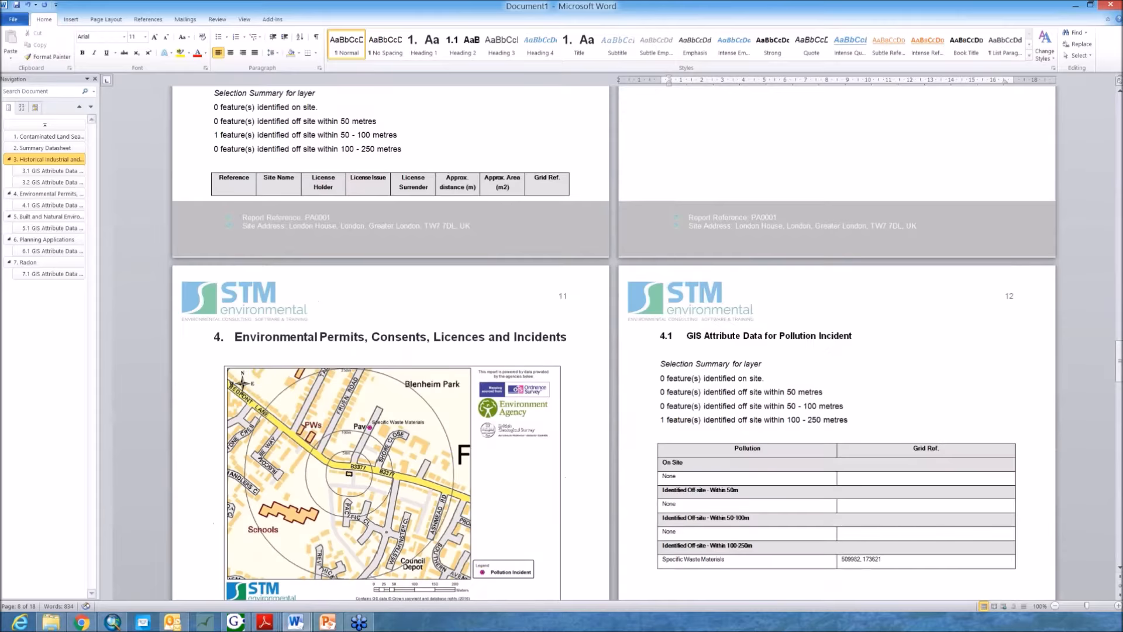
{"action": "scroll", "coordinate": [775, 356], "scroll_direction": "down", "scroll_amount": 20}
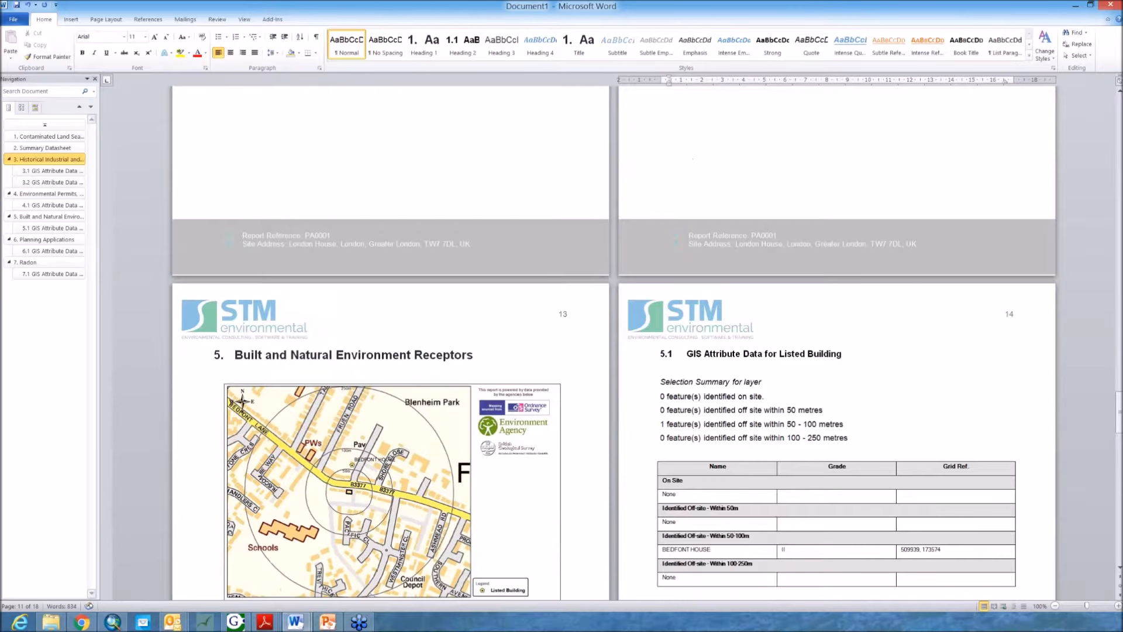
{"action": "scroll", "coordinate": [775, 357], "scroll_direction": "down", "scroll_amount": 20}
{"action": "scroll", "coordinate": [363, 271], "scroll_direction": "down", "scroll_amount": 8}
{"action": "scroll", "coordinate": [363, 271], "scroll_direction": "up", "scroll_amount": 6}
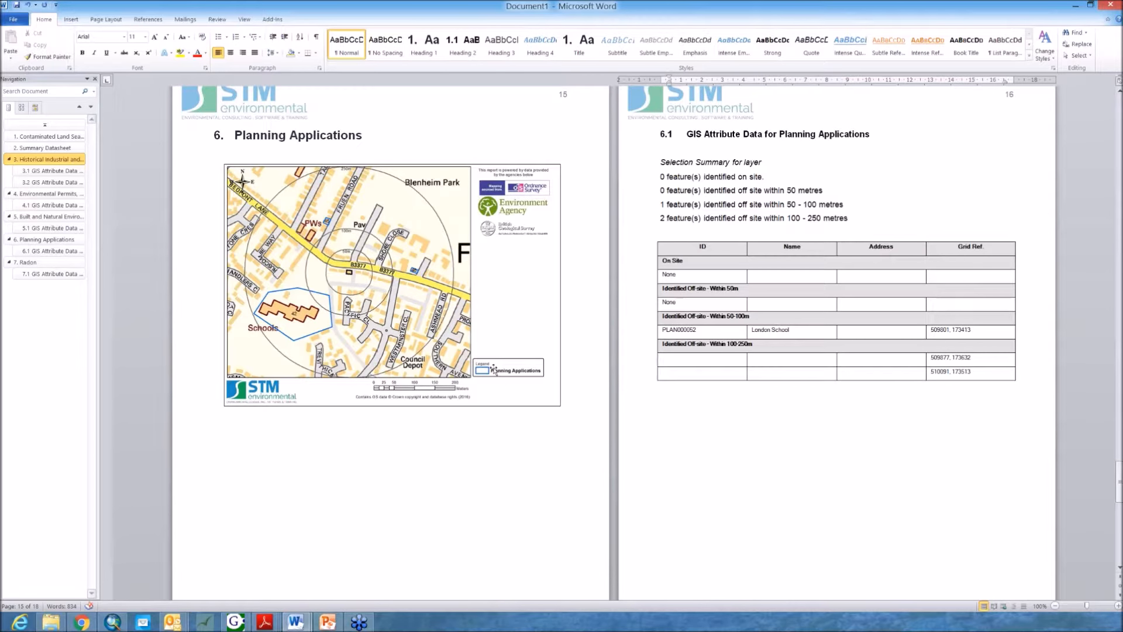
Step: Inspect the Planning Applications attribute table entries within the 50-100 m and 100-250 m bands
{"action": "left_click_drag", "start_coordinate": [797, 331], "coordinate": [732, 332]}
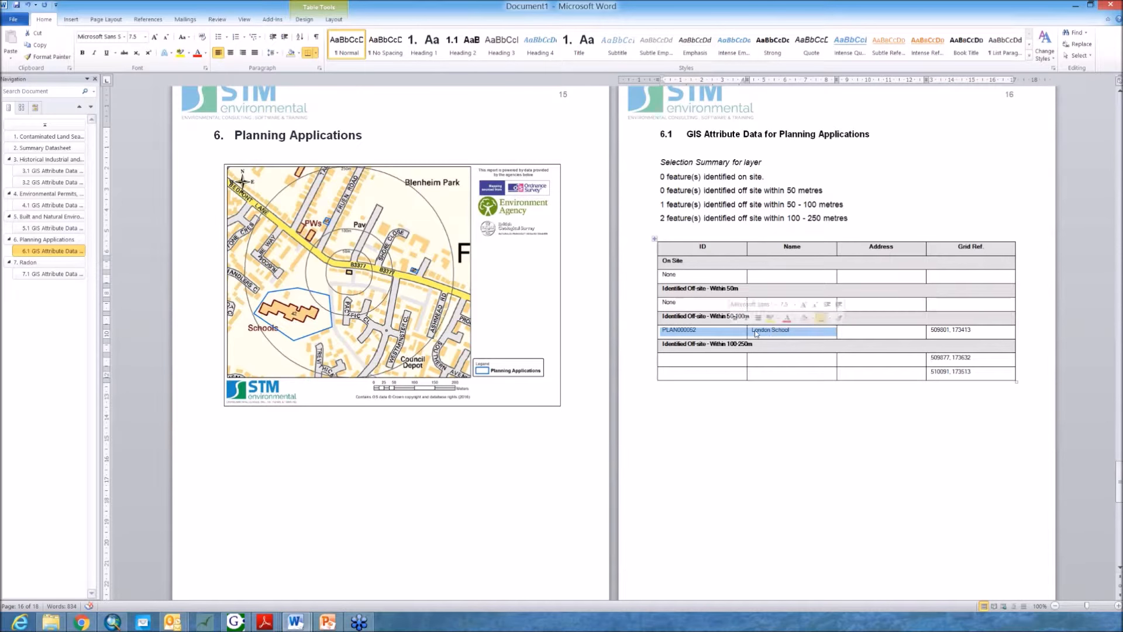
{"action": "left_click", "coordinate": [774, 336]}
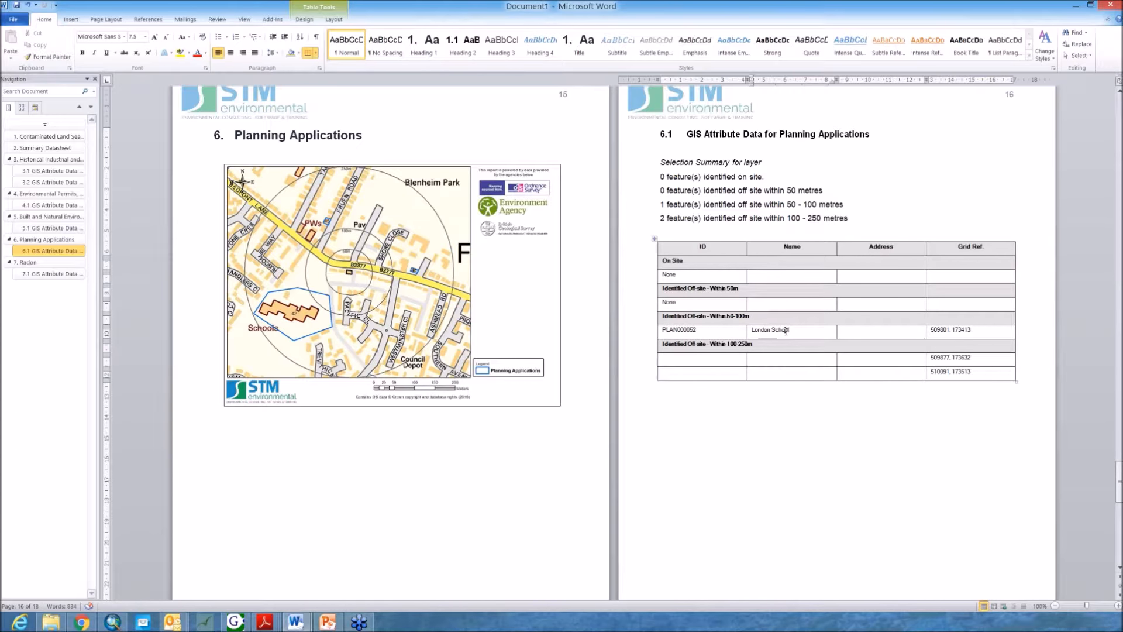
{"action": "scroll", "coordinate": [786, 331], "scroll_direction": "up", "scroll_amount": 3}
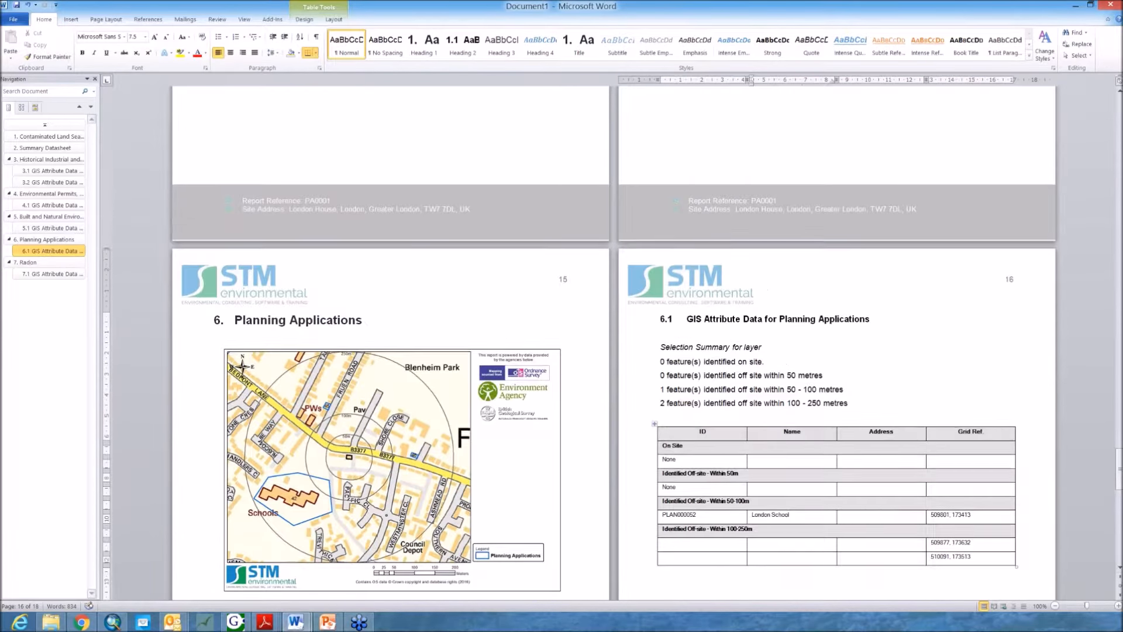
{"action": "scroll", "coordinate": [643, 351], "scroll_direction": "down", "scroll_amount": 1}
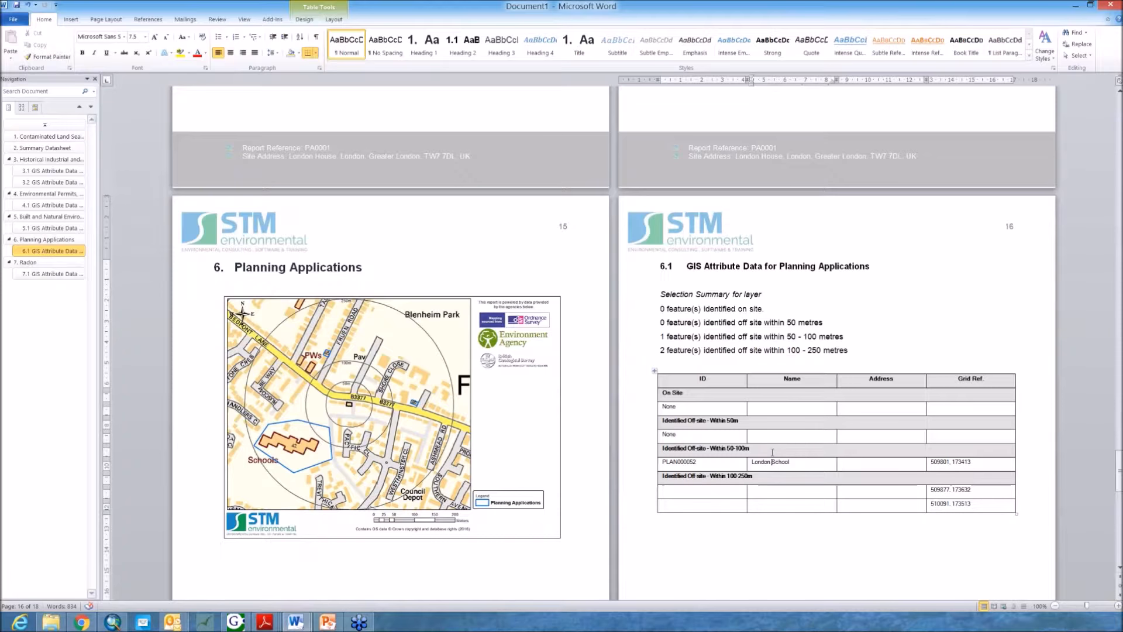
{"action": "left_click", "coordinate": [760, 337]}
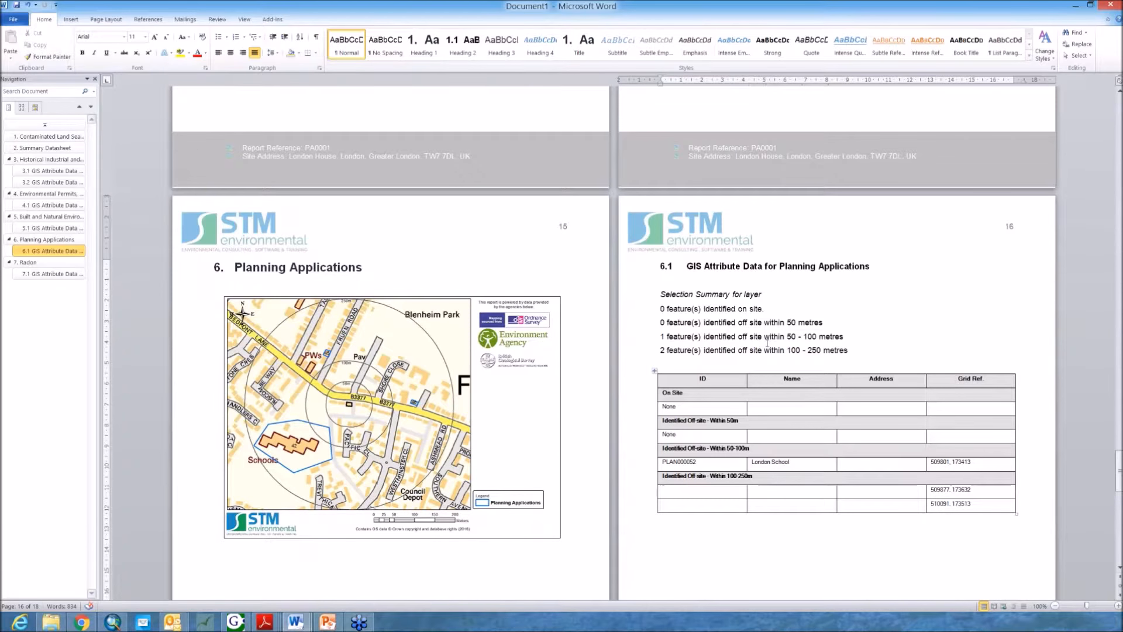
{"action": "scroll", "coordinate": [775, 363], "scroll_direction": "down", "scroll_amount": 3}
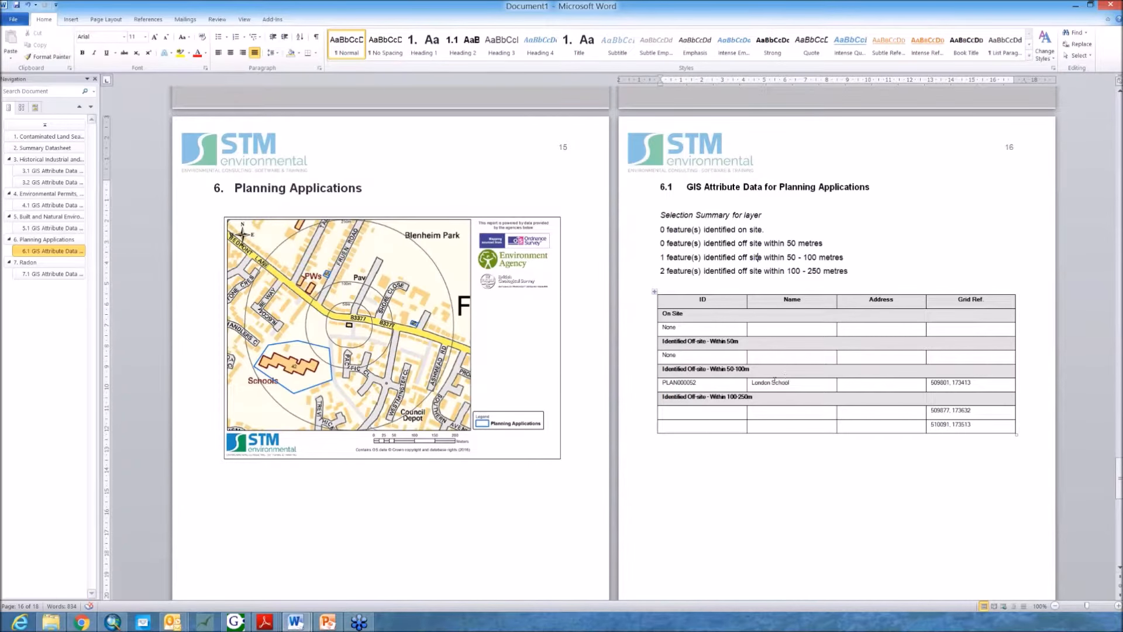
{"action": "scroll", "coordinate": [774, 381], "scroll_direction": "down", "scroll_amount": 1}
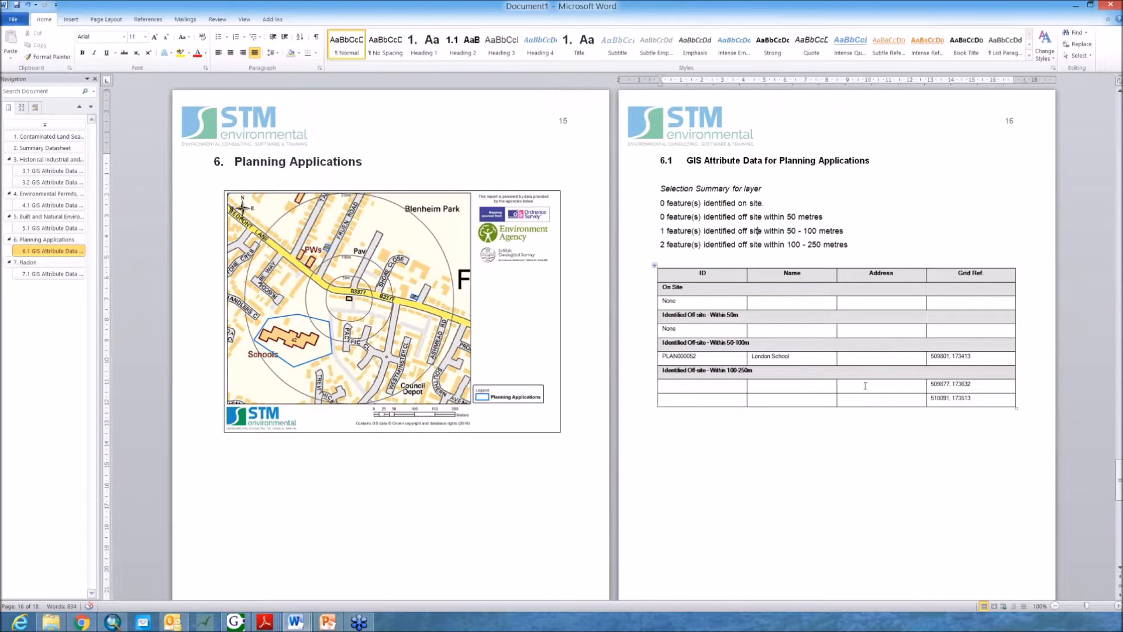
{"action": "scroll", "coordinate": [832, 383], "scroll_direction": "down", "scroll_amount": 1}
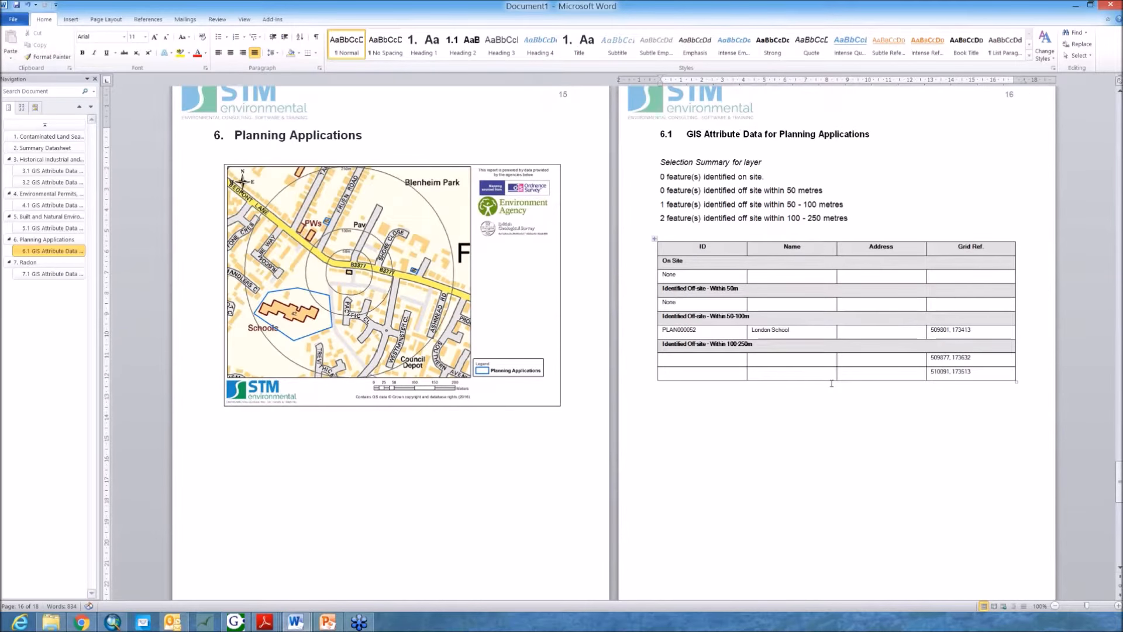
{"action": "scroll", "coordinate": [831, 383], "scroll_direction": "down", "scroll_amount": 8}
Step: Review the Radon map and attribute table, then return to the table of contents and summary datasheet
{"action": "scroll", "coordinate": [832, 384], "scroll_direction": "down", "scroll_amount": 5}
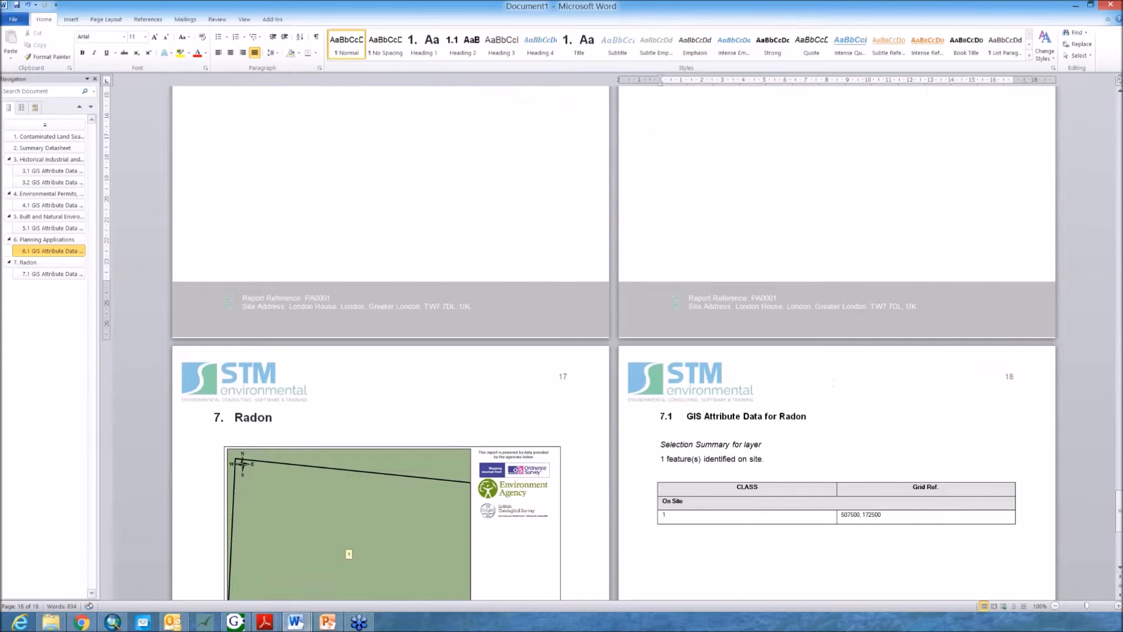
{"action": "scroll", "coordinate": [477, 484], "scroll_direction": "down", "scroll_amount": 5}
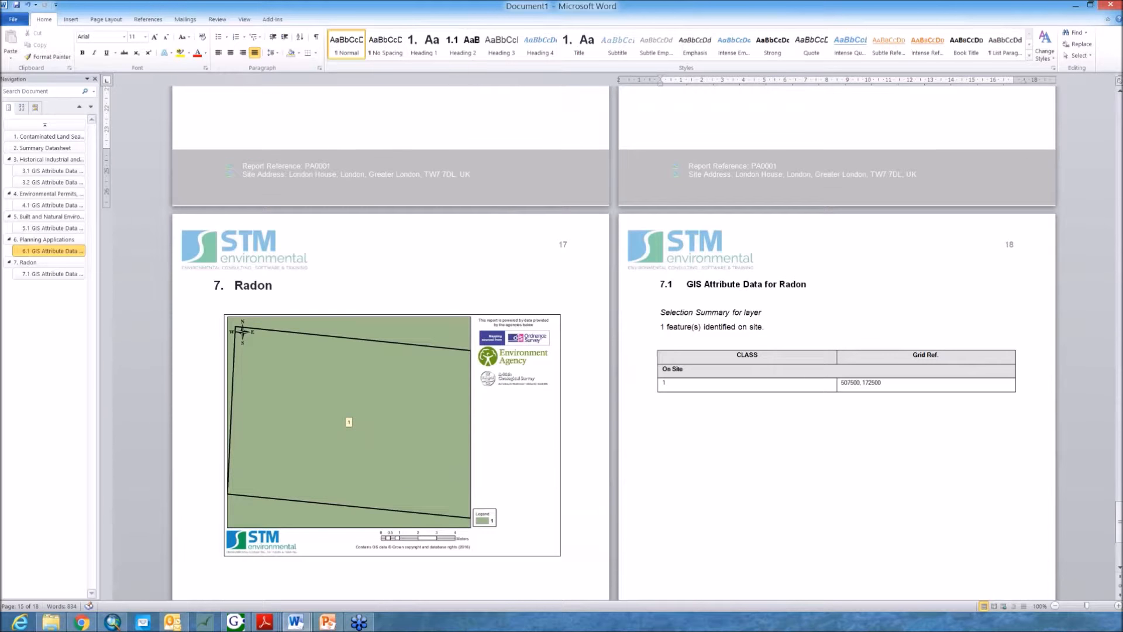
{"action": "scroll", "coordinate": [294, 356], "scroll_direction": "down", "scroll_amount": 3}
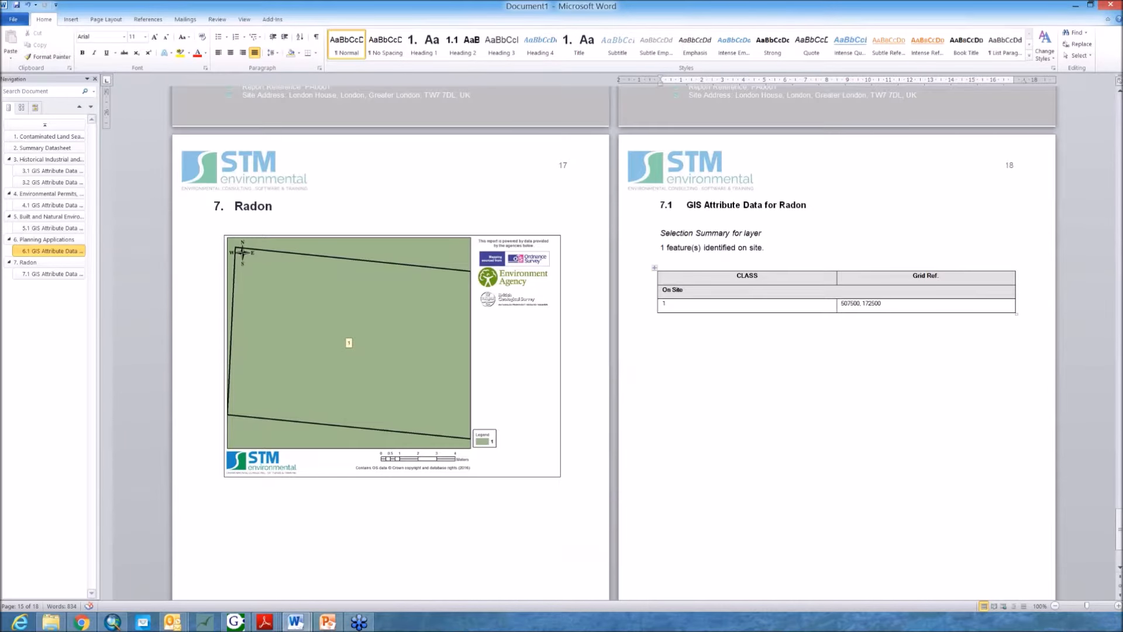
{"action": "left_click", "coordinate": [705, 304]}
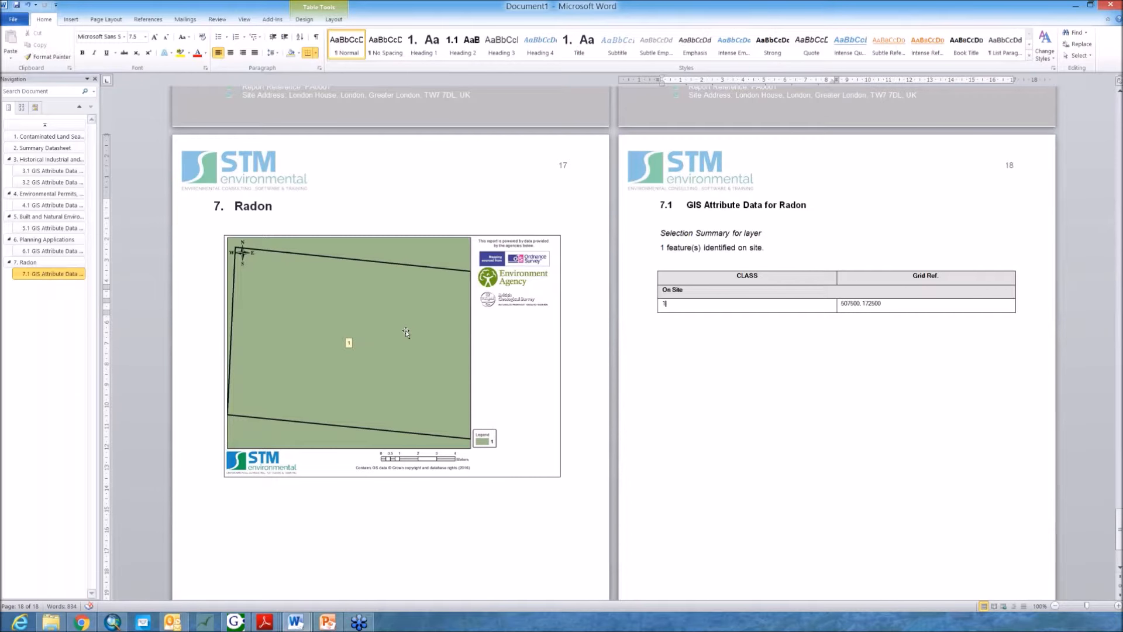
{"action": "scroll", "coordinate": [734, 426], "scroll_direction": "down", "scroll_amount": 5}
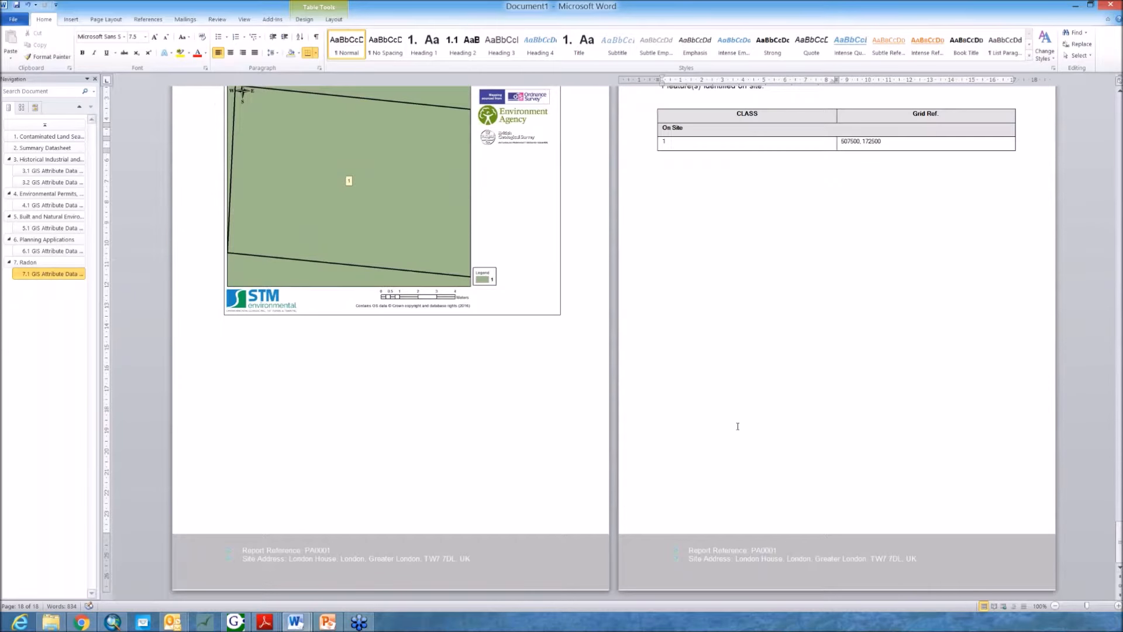
{"action": "left_click_drag", "start_coordinate": [1120, 553], "coordinate": [1118, 388]}
{"action": "scroll", "coordinate": [1065, 399], "scroll_direction": "up", "scroll_amount": 20}
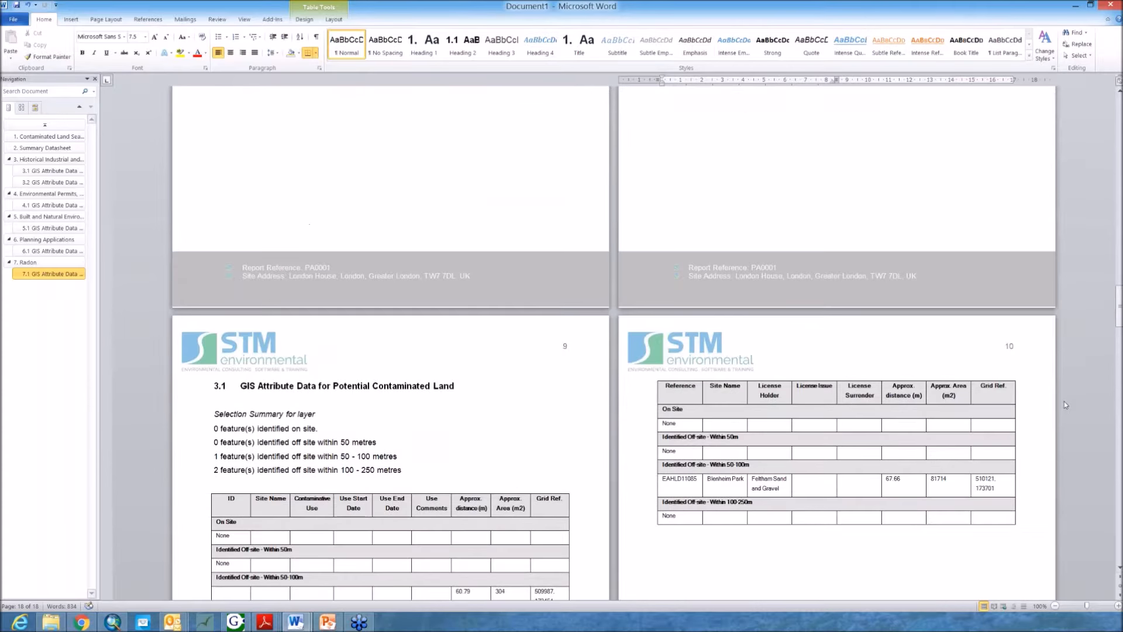
{"action": "scroll", "coordinate": [1065, 403], "scroll_direction": "up", "scroll_amount": 20}
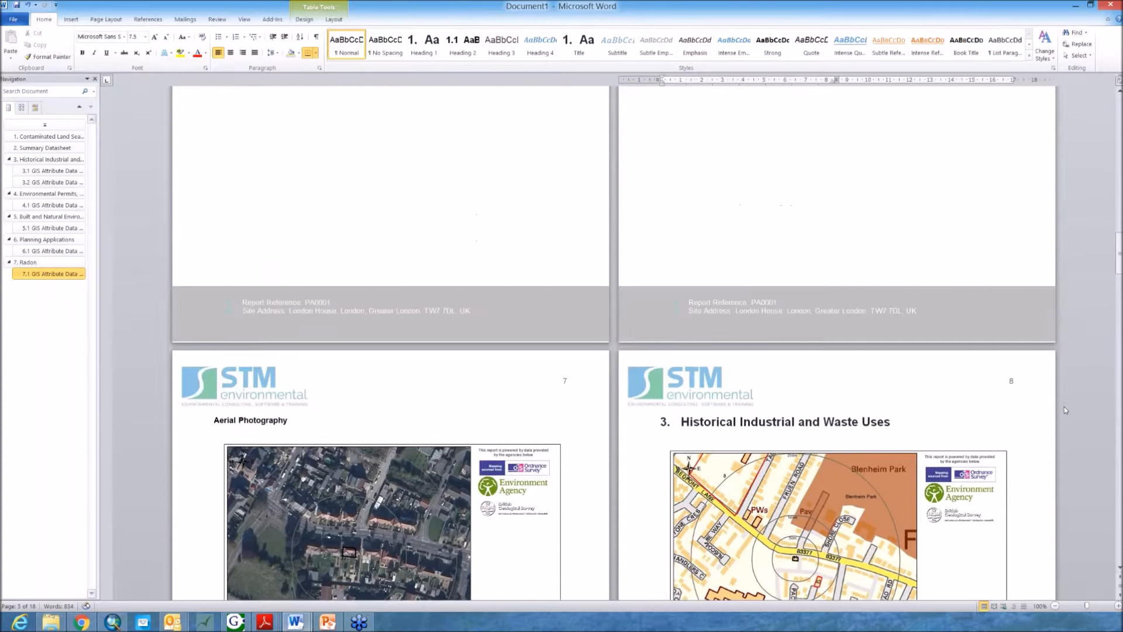
{"action": "scroll", "coordinate": [1065, 408], "scroll_direction": "up", "scroll_amount": 20}
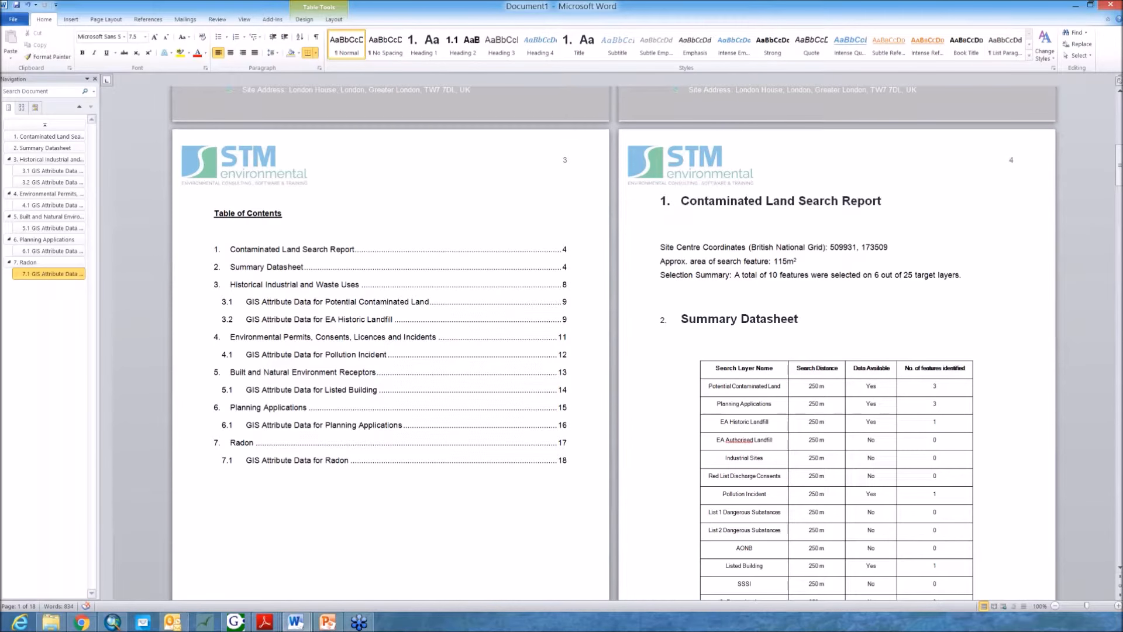
Step: Switch to ArcMap and open the MapEagle Data Output/Style Settings dialog
{"action": "left_click", "coordinate": [113, 622]}
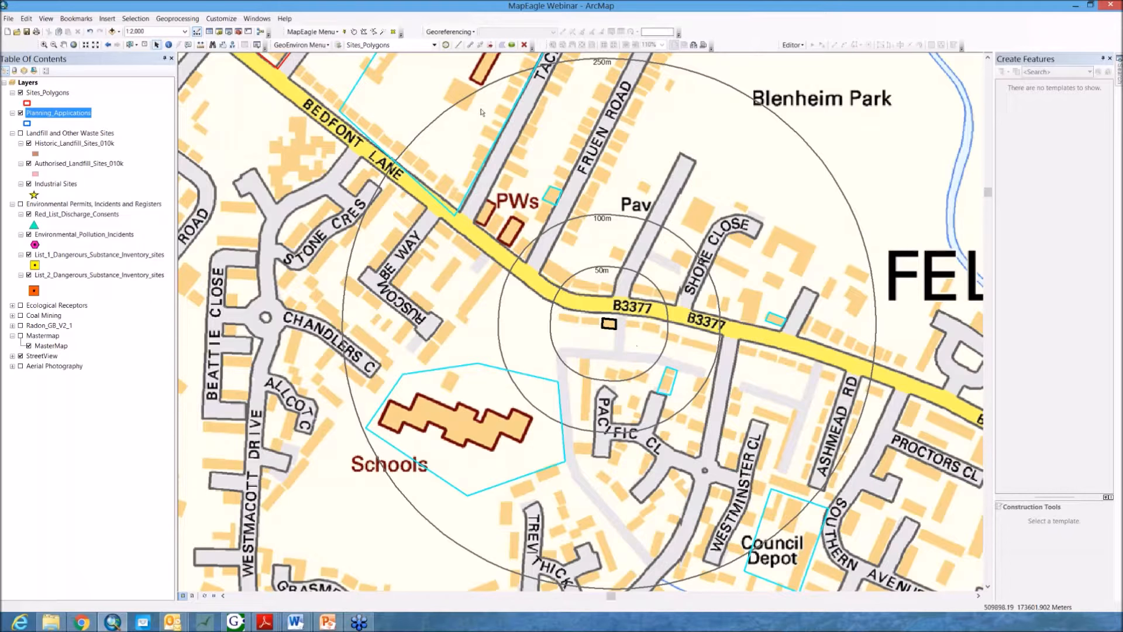
{"action": "left_click", "coordinate": [311, 31]}
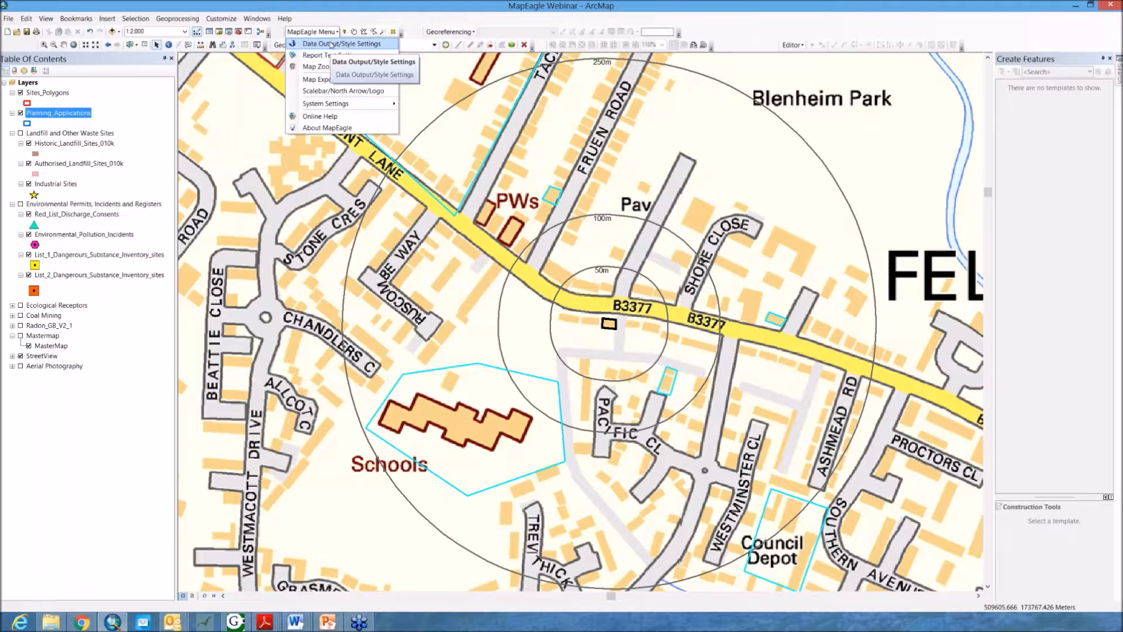
{"action": "left_click", "coordinate": [333, 47]}
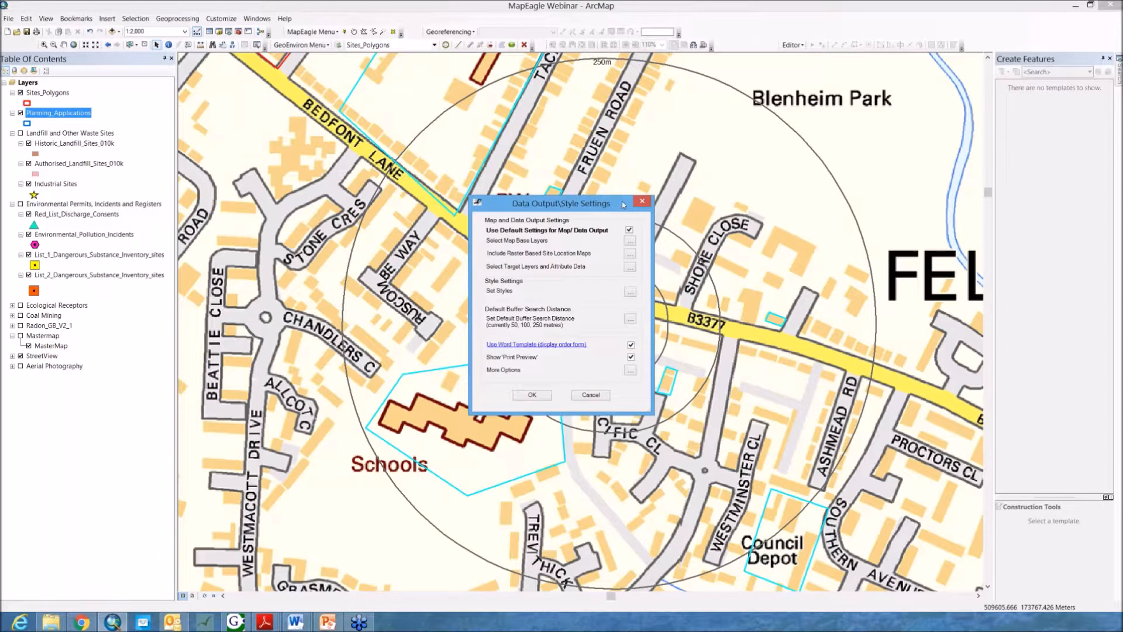
{"action": "left_click_drag", "start_coordinate": [572, 203], "coordinate": [585, 171]}
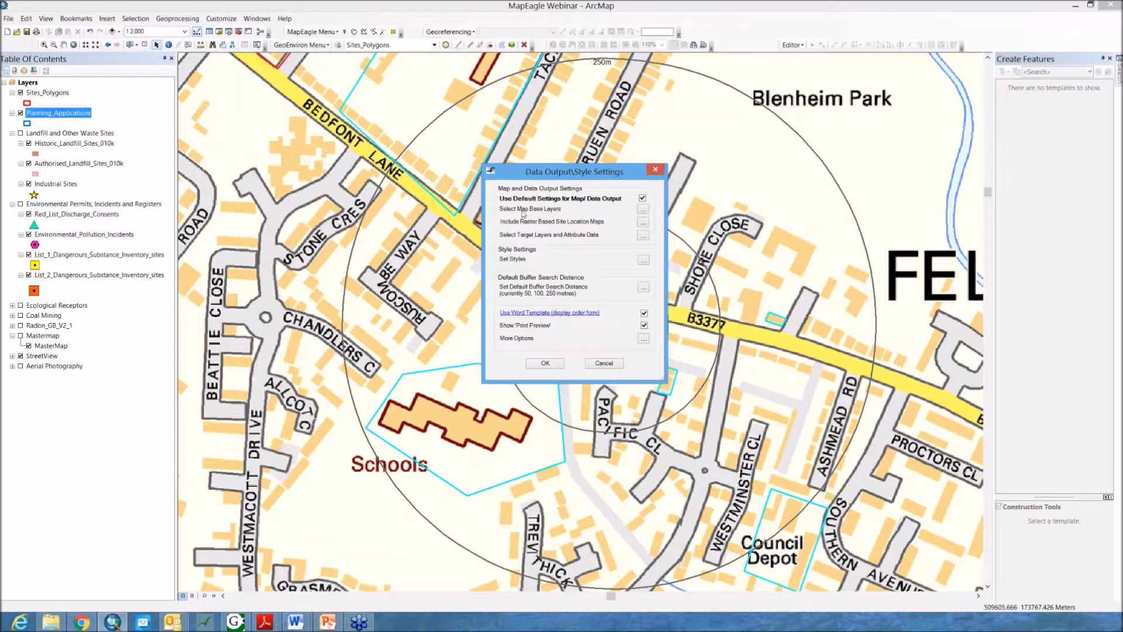
Step: Review the base map layer and default raster layer selections, closing each with OK
{"action": "left_click", "coordinate": [644, 210]}
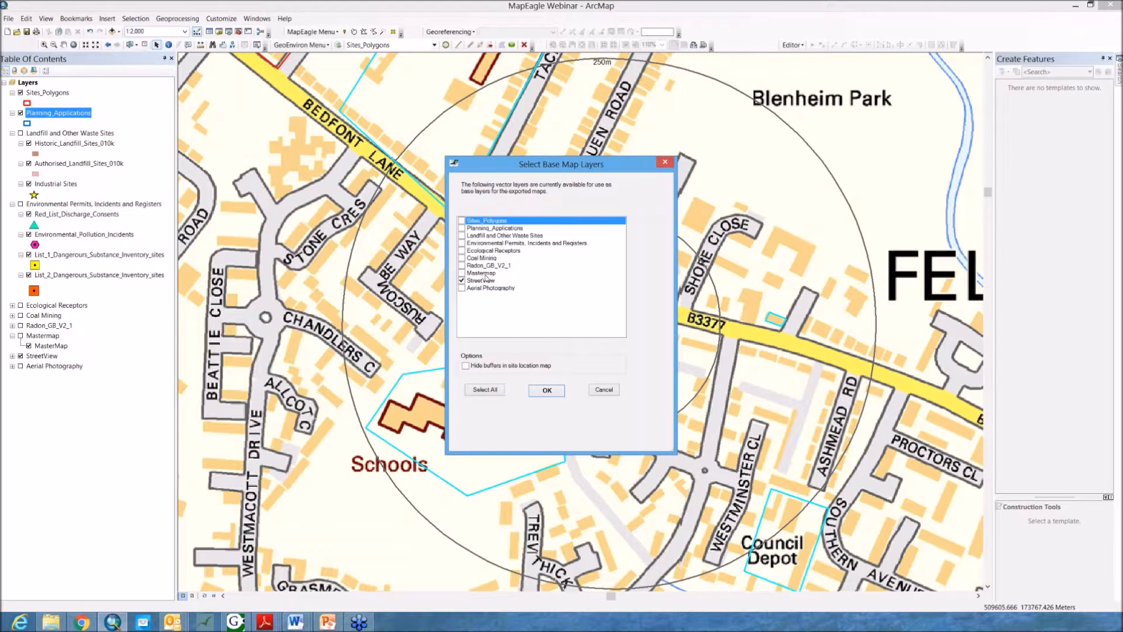
{"action": "left_click", "coordinate": [545, 390]}
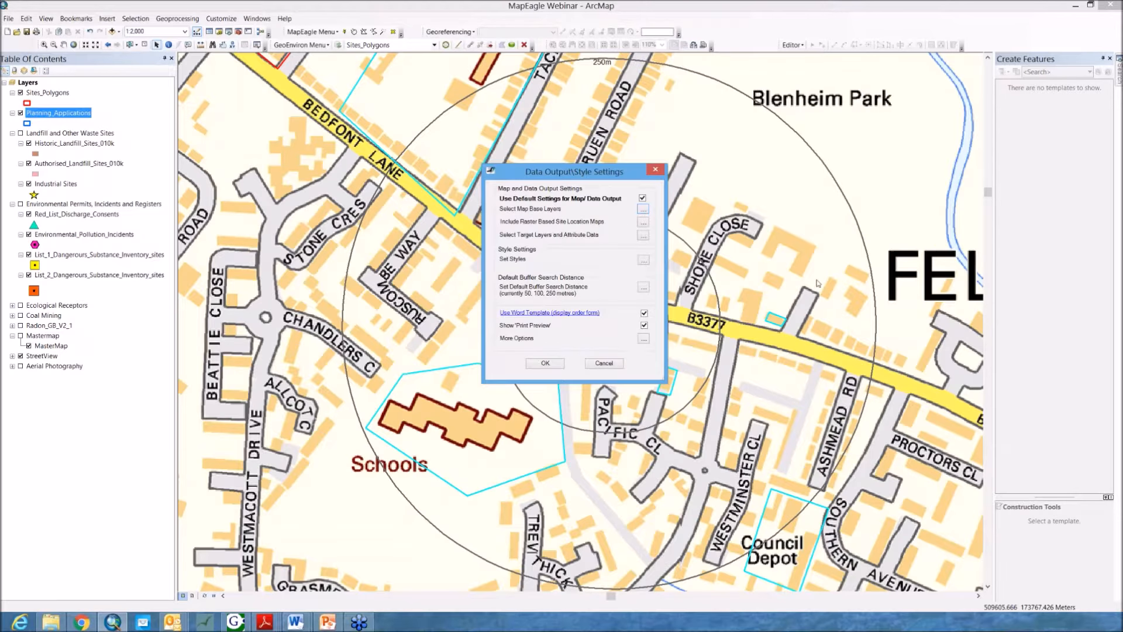
{"action": "left_click", "coordinate": [643, 223]}
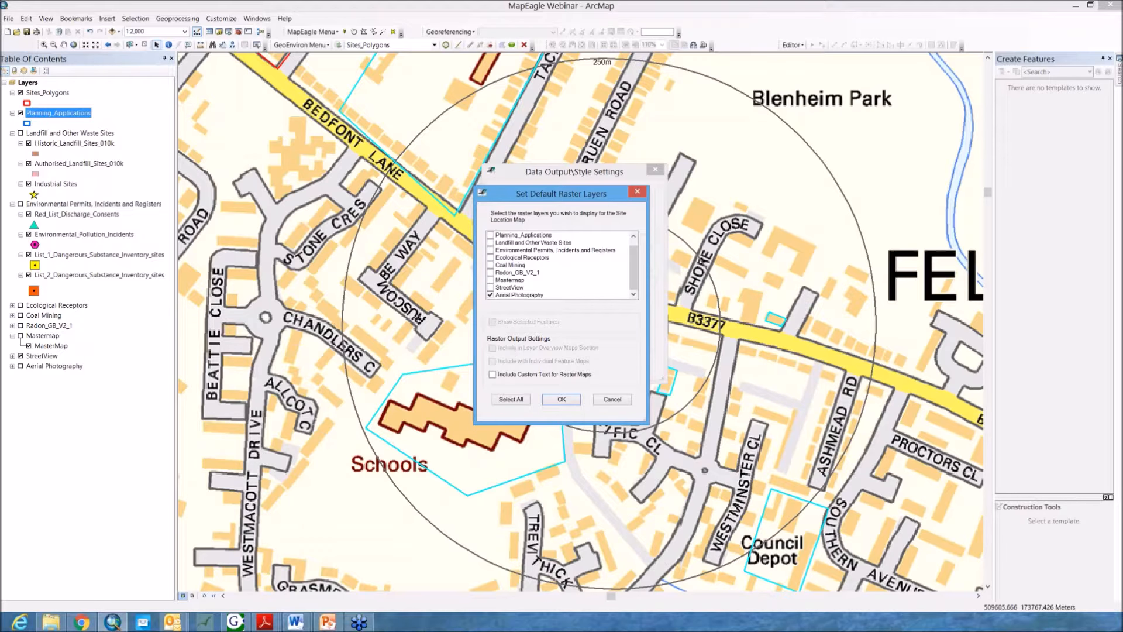
{"action": "left_click", "coordinate": [562, 399]}
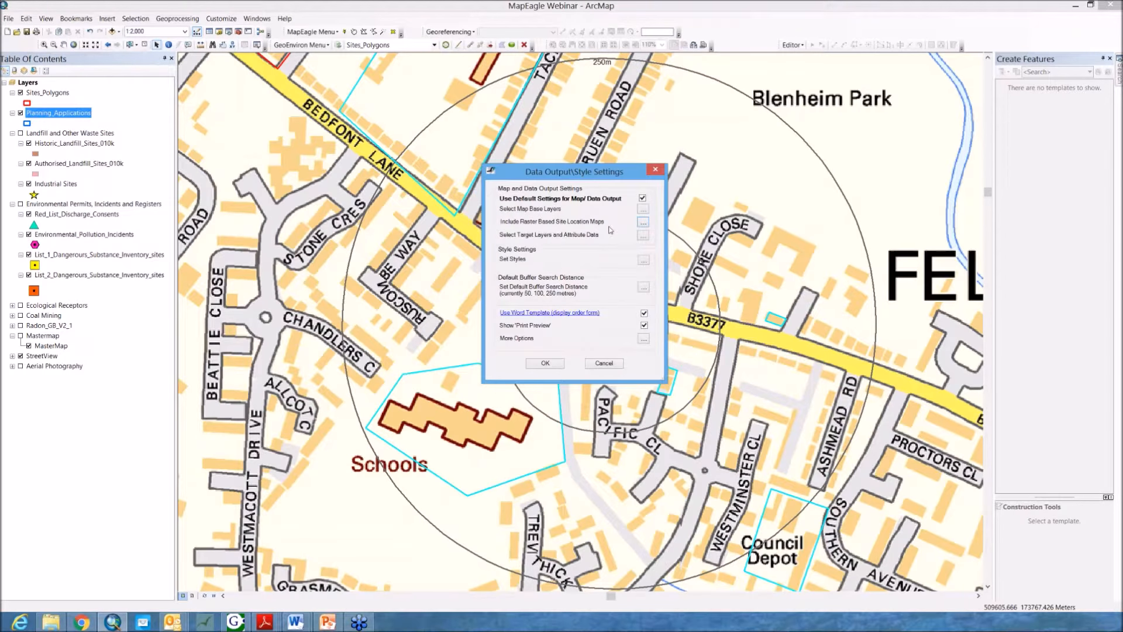
Step: Open the target layer selection and view the attribute data fields chosen for the Sites_Polygons layer
{"action": "left_click", "coordinate": [644, 235]}
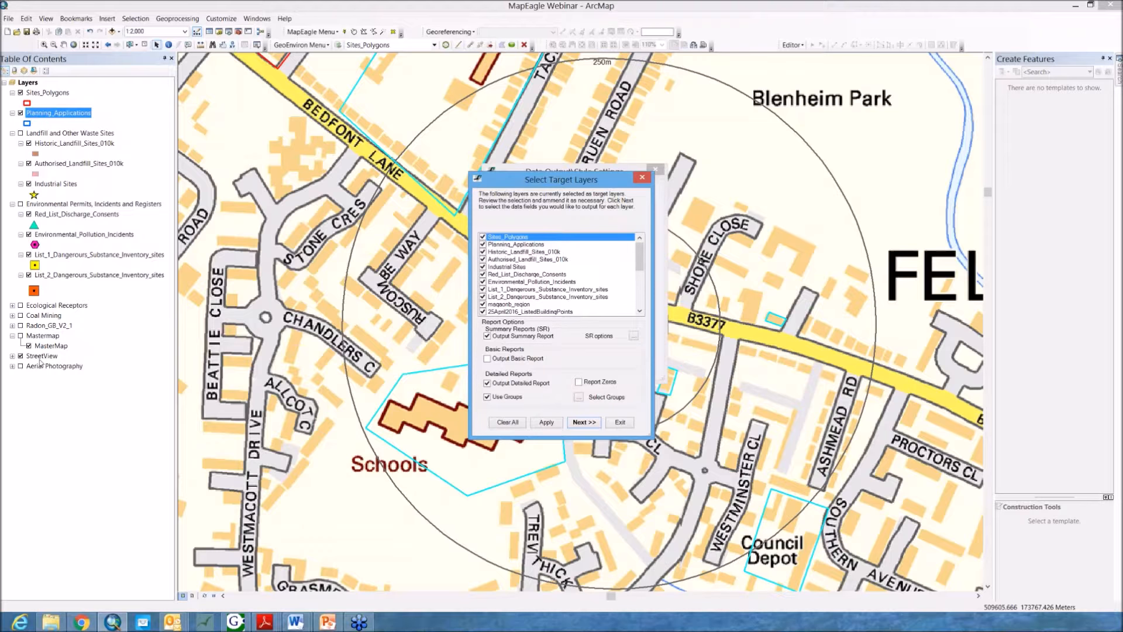
{"action": "left_click_drag", "start_coordinate": [640, 253], "coordinate": [637, 229]}
{"action": "double_click", "coordinate": [520, 238]}
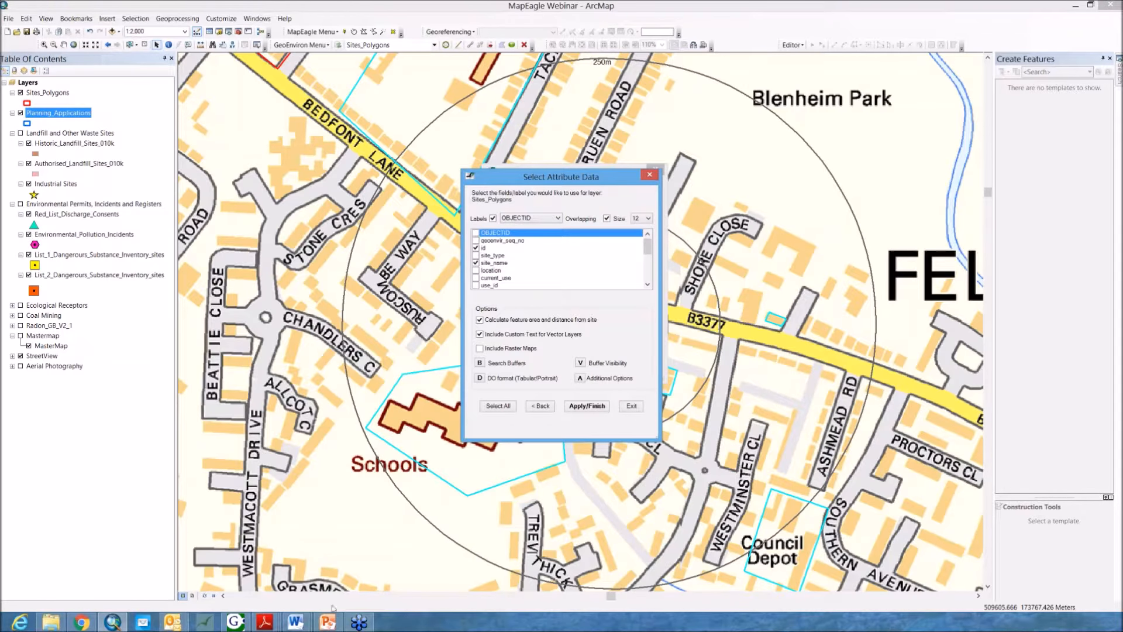
{"action": "mouse_move", "coordinate": [296, 621]}
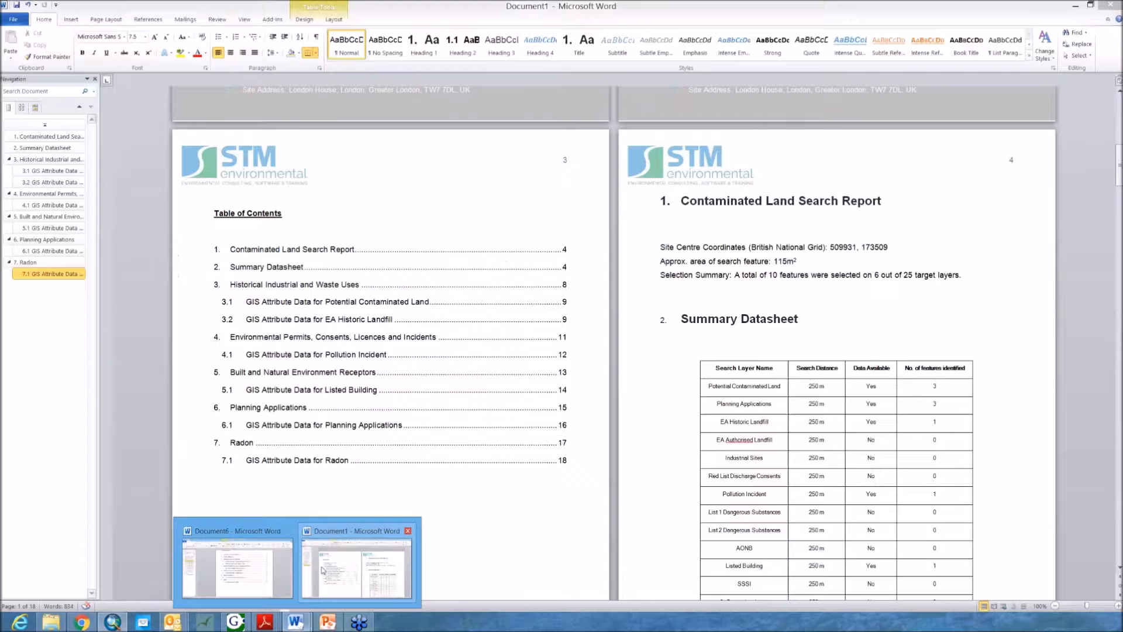
Step: Switch to the Word report and scroll through the summary datasheet and attribute data pages
{"action": "left_click", "coordinate": [322, 570]}
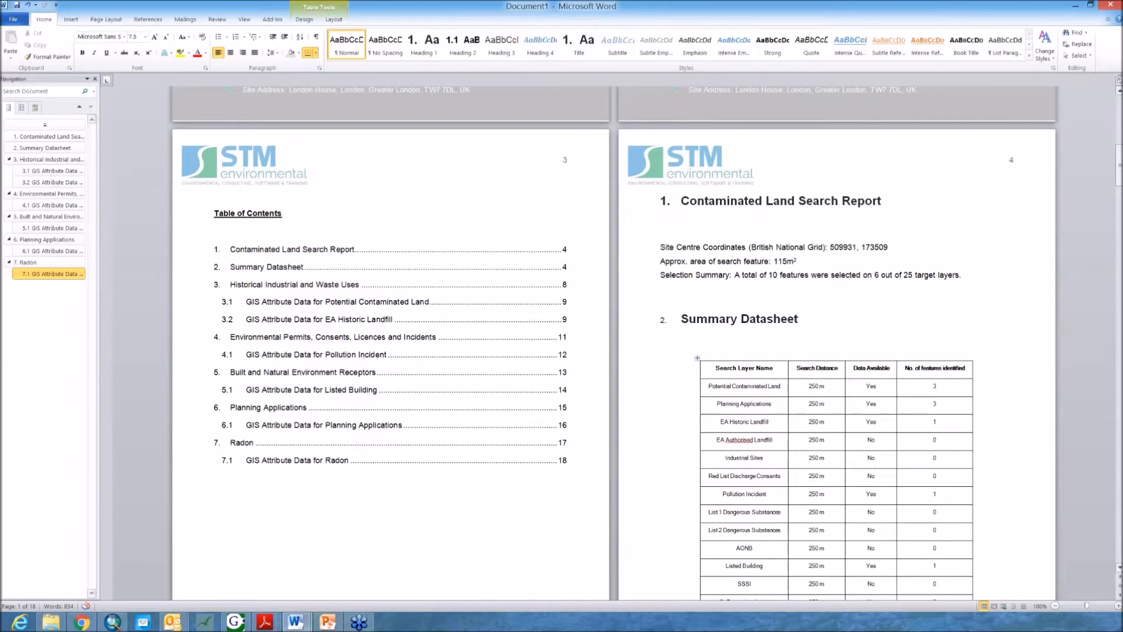
{"action": "scroll", "coordinate": [1074, 363], "scroll_direction": "down", "scroll_amount": 20}
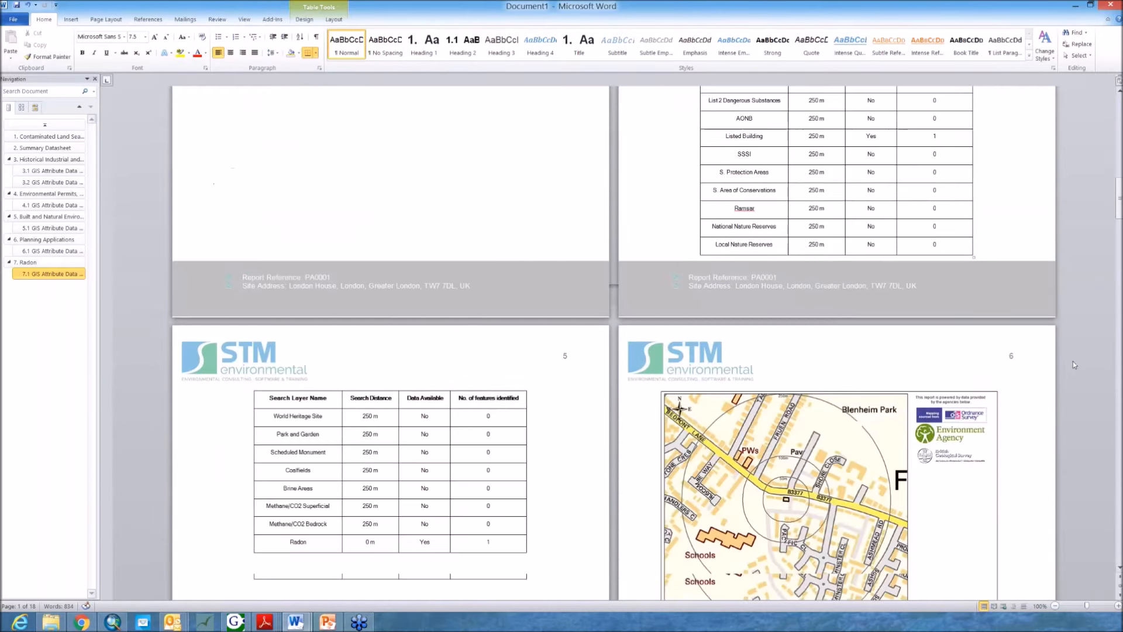
{"action": "scroll", "coordinate": [1073, 364], "scroll_direction": "down", "scroll_amount": 15}
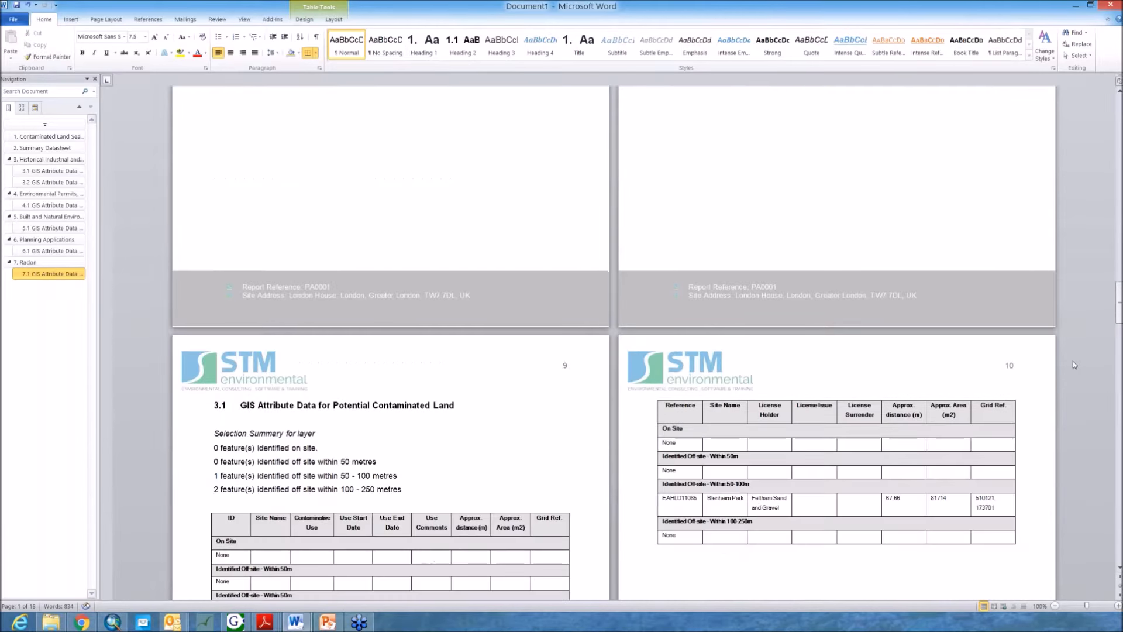
{"action": "scroll", "coordinate": [1073, 361], "scroll_direction": "down", "scroll_amount": 3}
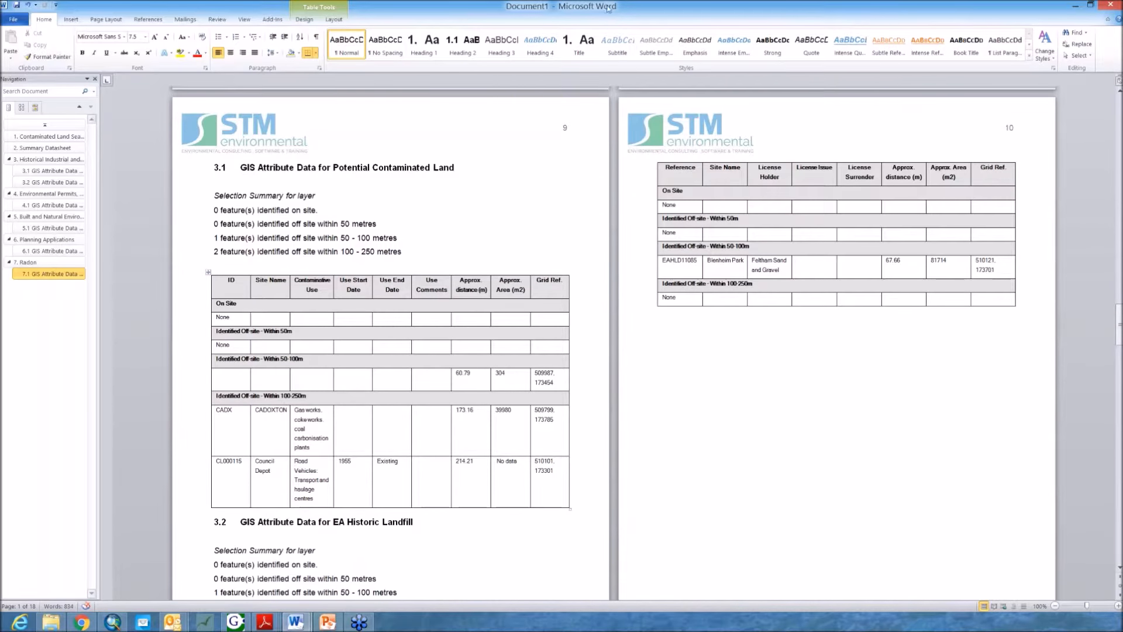
Step: Resize and reposition the Word report window so it overlaps the ArcMap dialogs
{"action": "left_click_drag", "start_coordinate": [609, 7], "coordinate": [679, 220]}
{"action": "left_click_drag", "start_coordinate": [630, 105], "coordinate": [790, 288]}
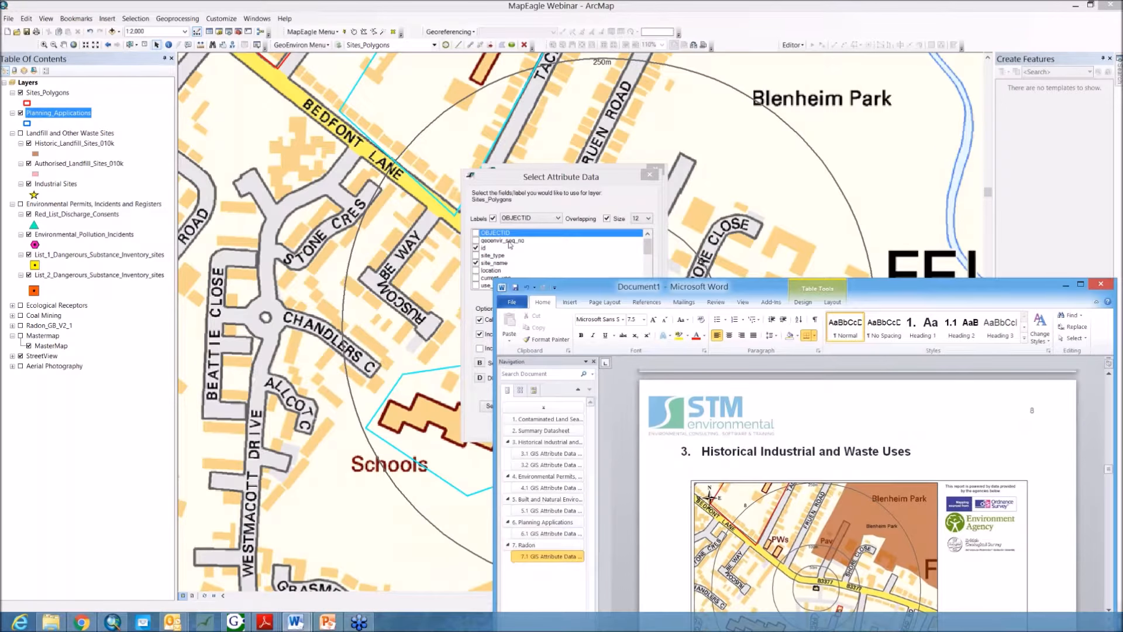
{"action": "left_click_drag", "start_coordinate": [897, 288], "coordinate": [915, 180]}
{"action": "scroll", "coordinate": [830, 443], "scroll_direction": "down", "scroll_amount": 3}
{"action": "scroll", "coordinate": [831, 442], "scroll_direction": "down", "scroll_amount": 10}
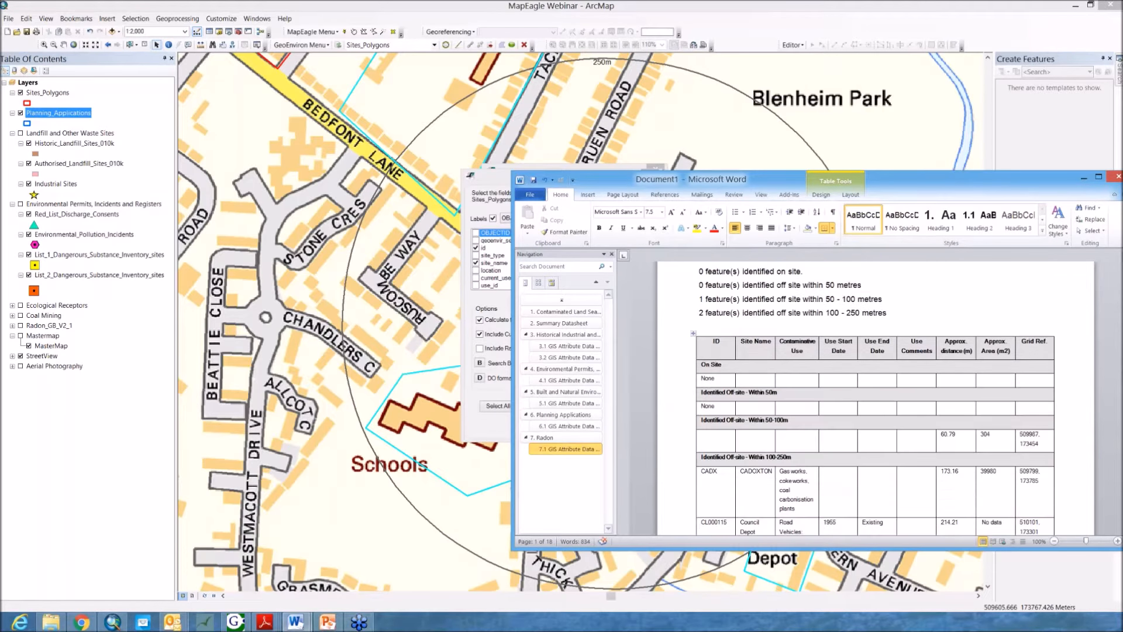
Step: Bring the attribute data dialog forward, review the Sites_Polygons field selections, and exit it
{"action": "left_click", "coordinate": [486, 181]}
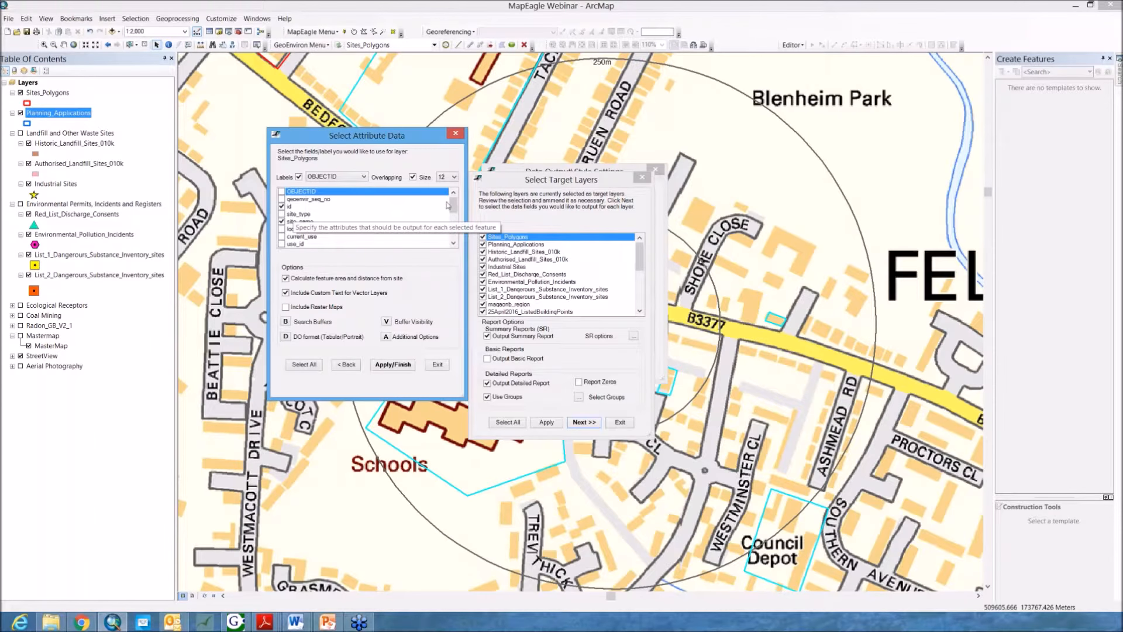
{"action": "scroll", "coordinate": [306, 208], "scroll_direction": "down", "scroll_amount": 5}
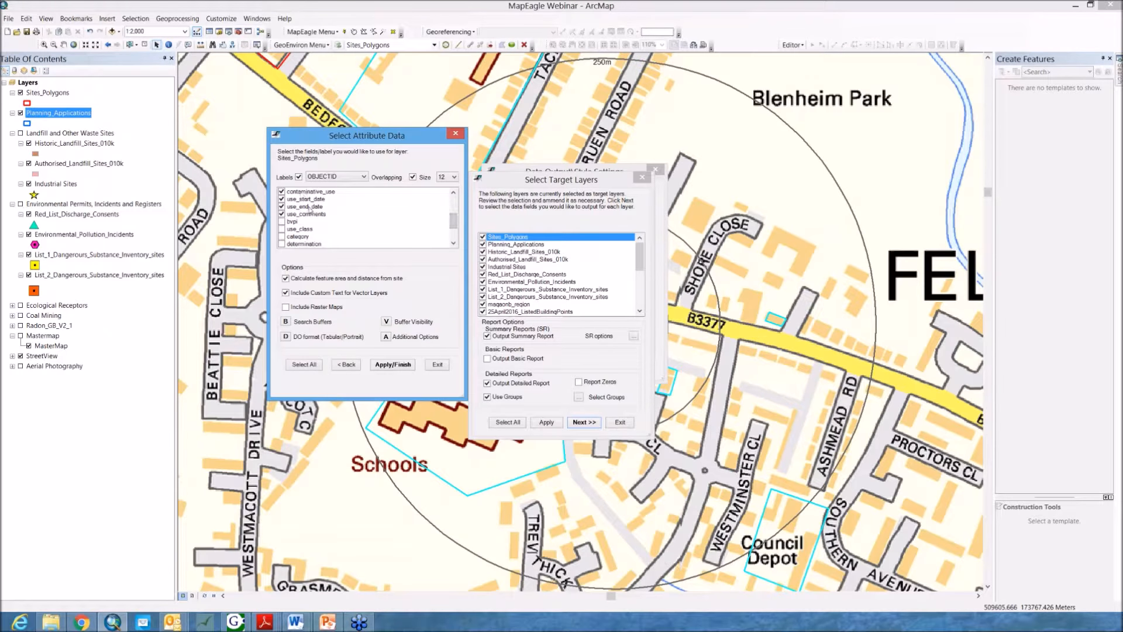
{"action": "left_click_drag", "start_coordinate": [457, 221], "coordinate": [457, 204]}
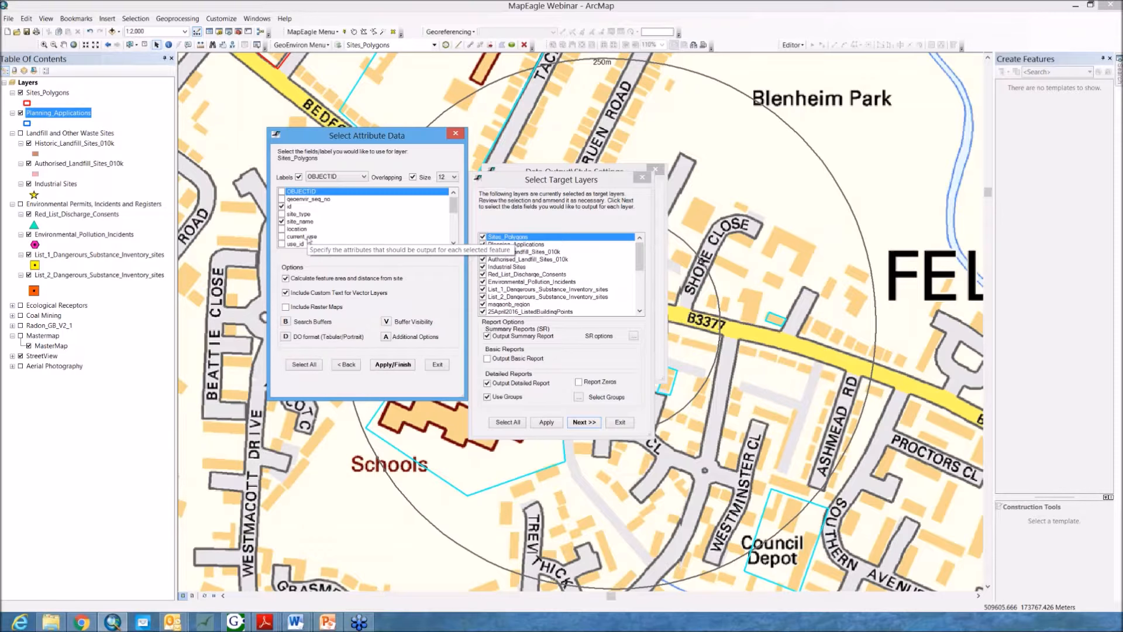
{"action": "left_click_drag", "start_coordinate": [454, 209], "coordinate": [454, 233]}
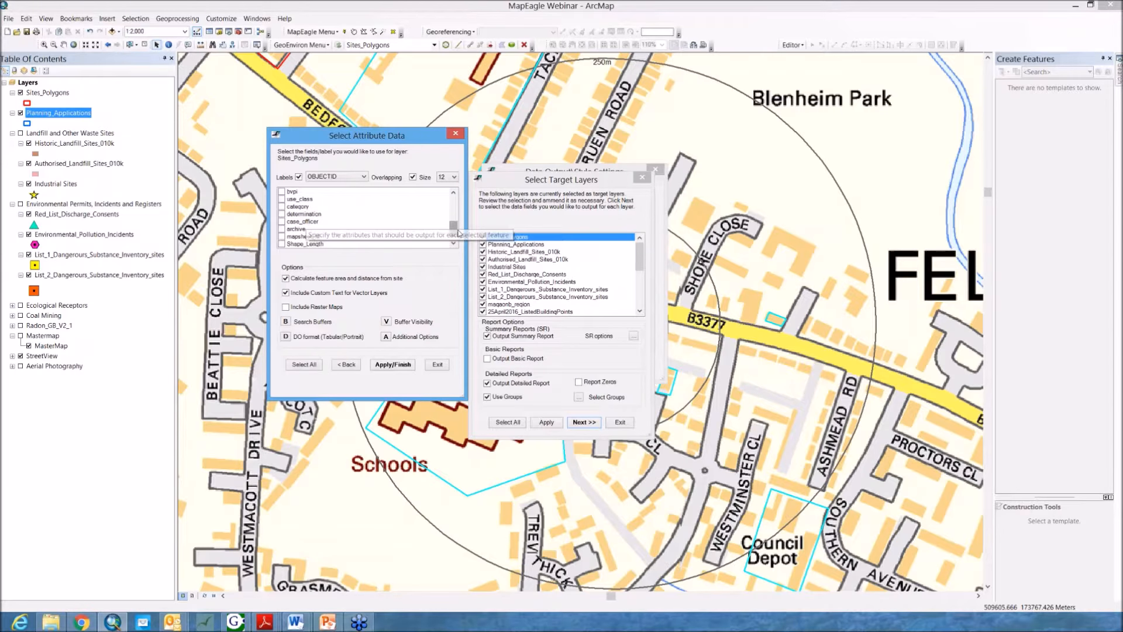
{"action": "left_click_drag", "start_coordinate": [452, 229], "coordinate": [452, 200]}
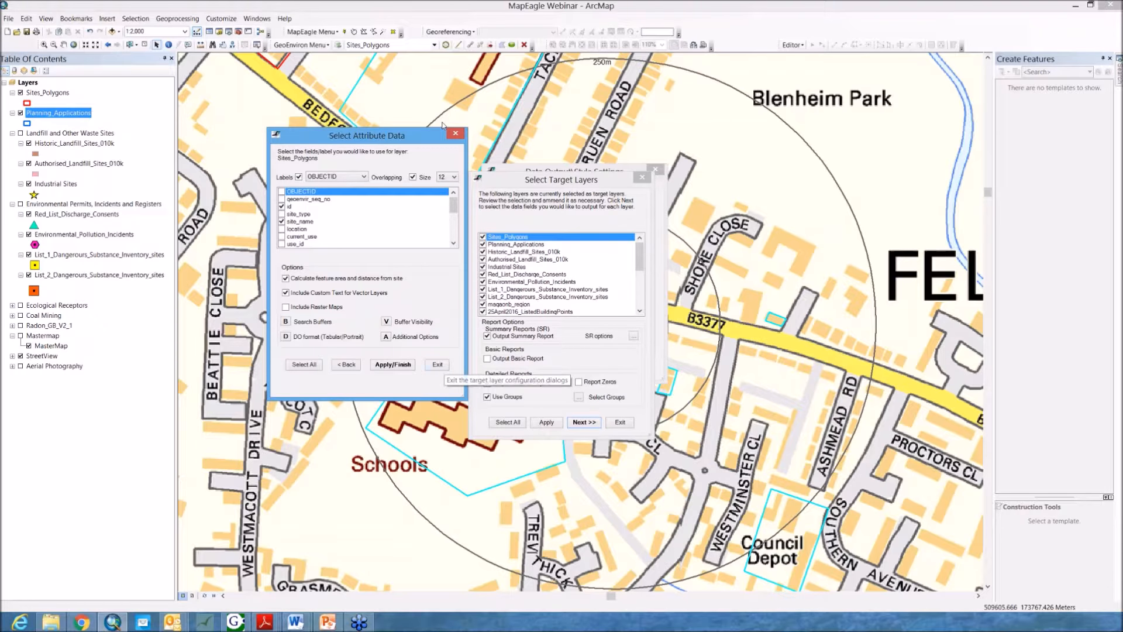
{"action": "left_click", "coordinate": [439, 365]}
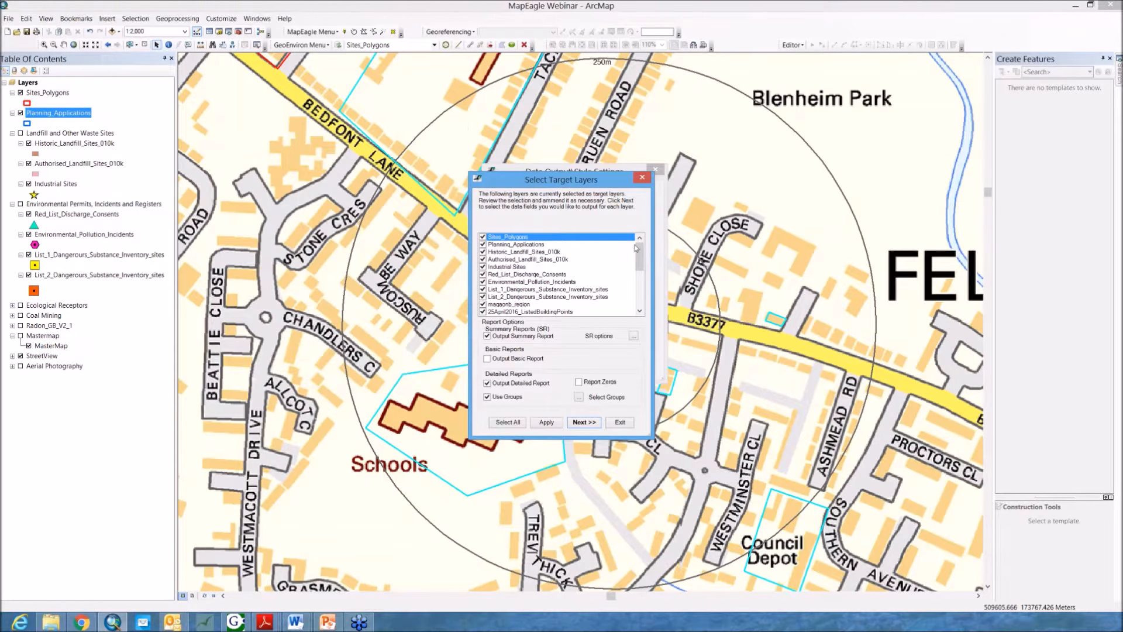
Step: Open the attribute field selection for the Planning_Applications layer, review it, and exit
{"action": "double_click", "coordinate": [518, 245]}
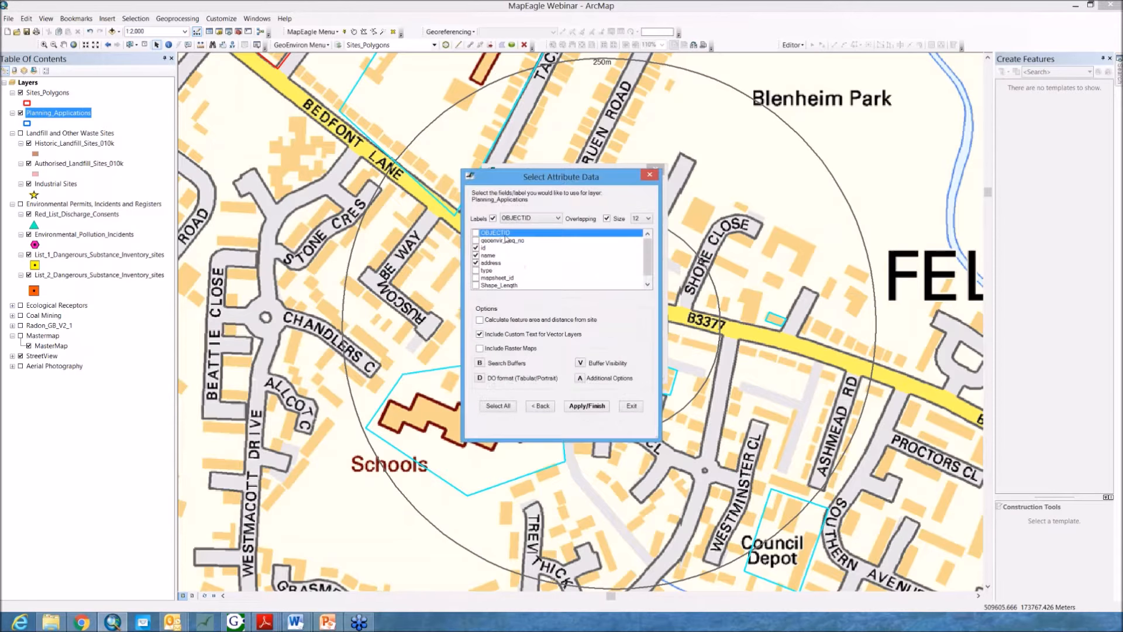
{"action": "scroll", "coordinate": [603, 264], "scroll_direction": "down", "scroll_amount": 1}
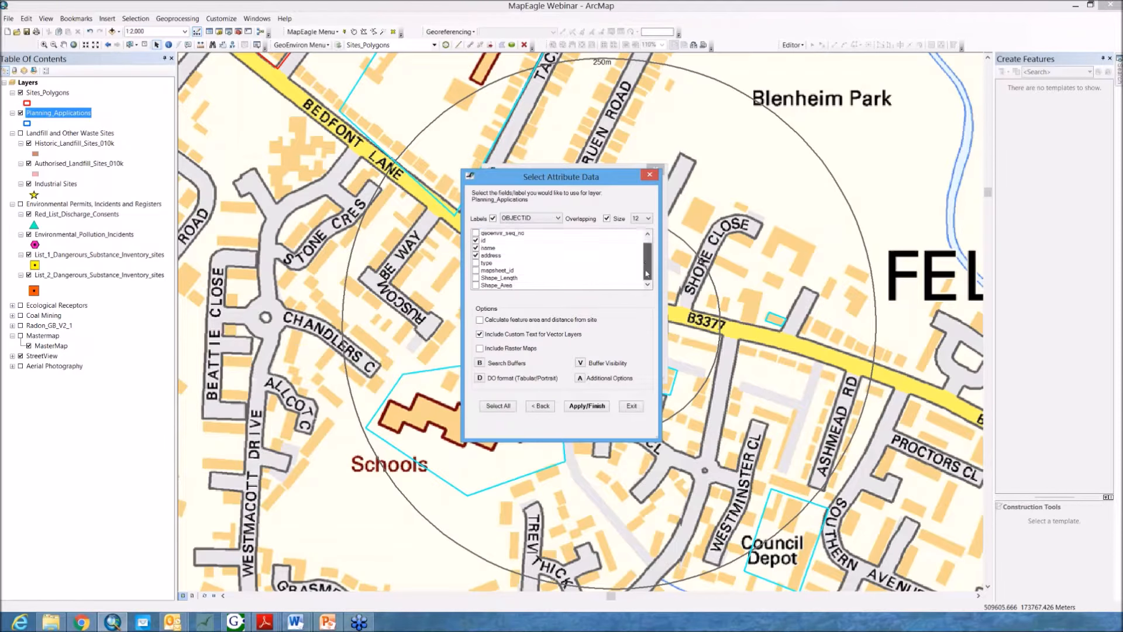
{"action": "left_click", "coordinate": [633, 408]}
Step: Open the Radon_GB_V2_1 layer's attribute data, set its label field to CLASS, and apply
{"action": "left_click_drag", "start_coordinate": [645, 259], "coordinate": [642, 301]}
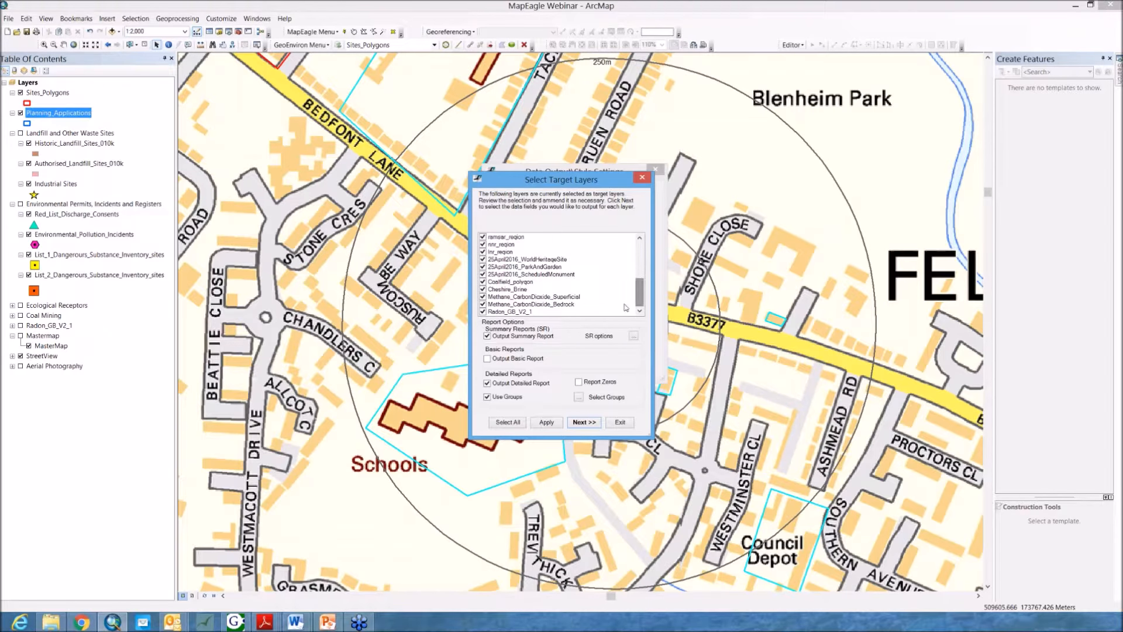
{"action": "left_click", "coordinate": [521, 313]}
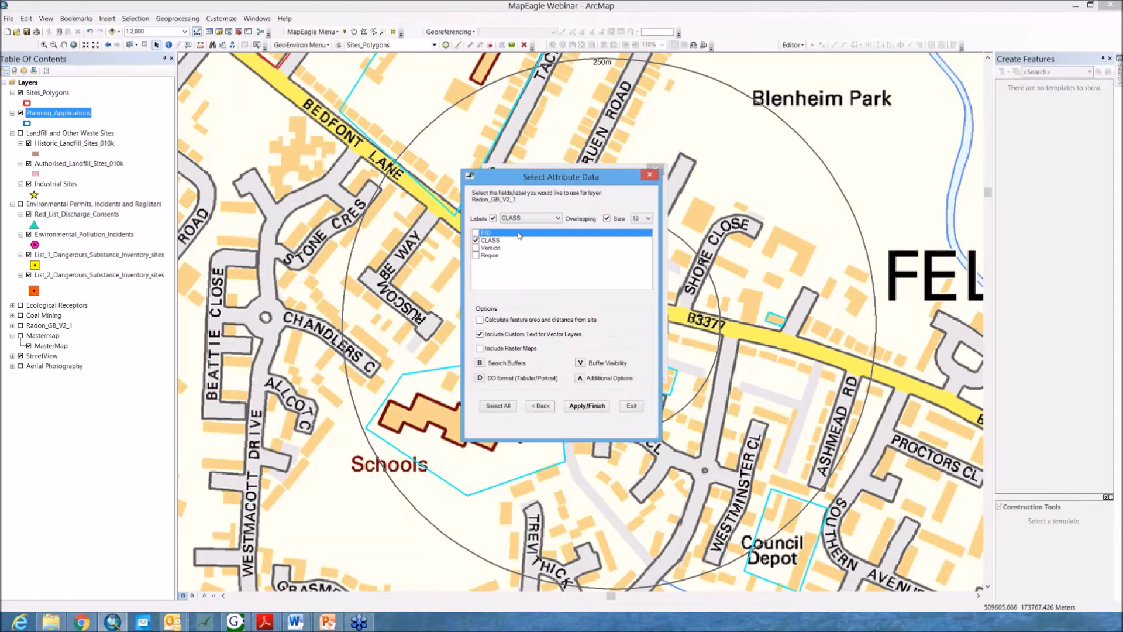
{"action": "left_click", "coordinate": [532, 219]}
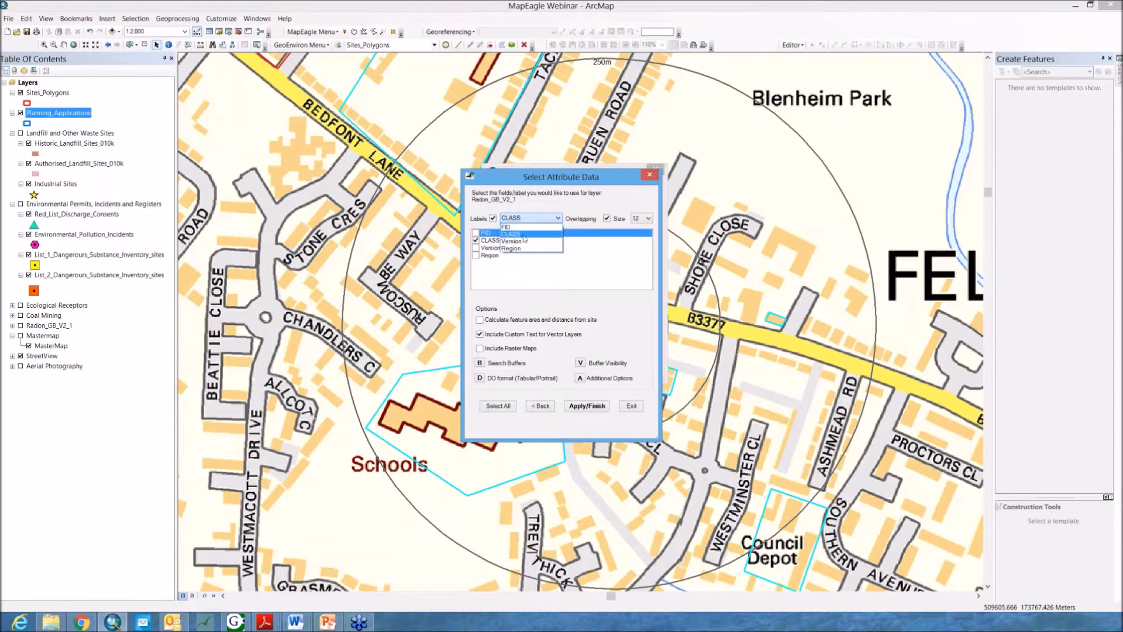
{"action": "left_click", "coordinate": [525, 237]}
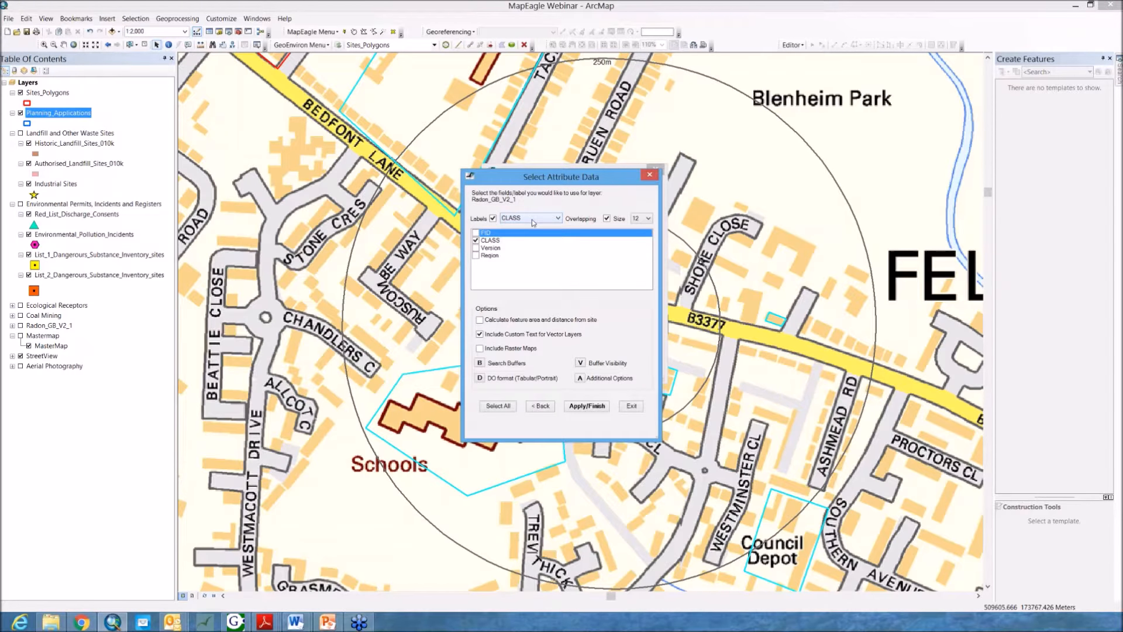
{"action": "left_click", "coordinate": [510, 242]}
{"action": "left_click", "coordinate": [498, 240]}
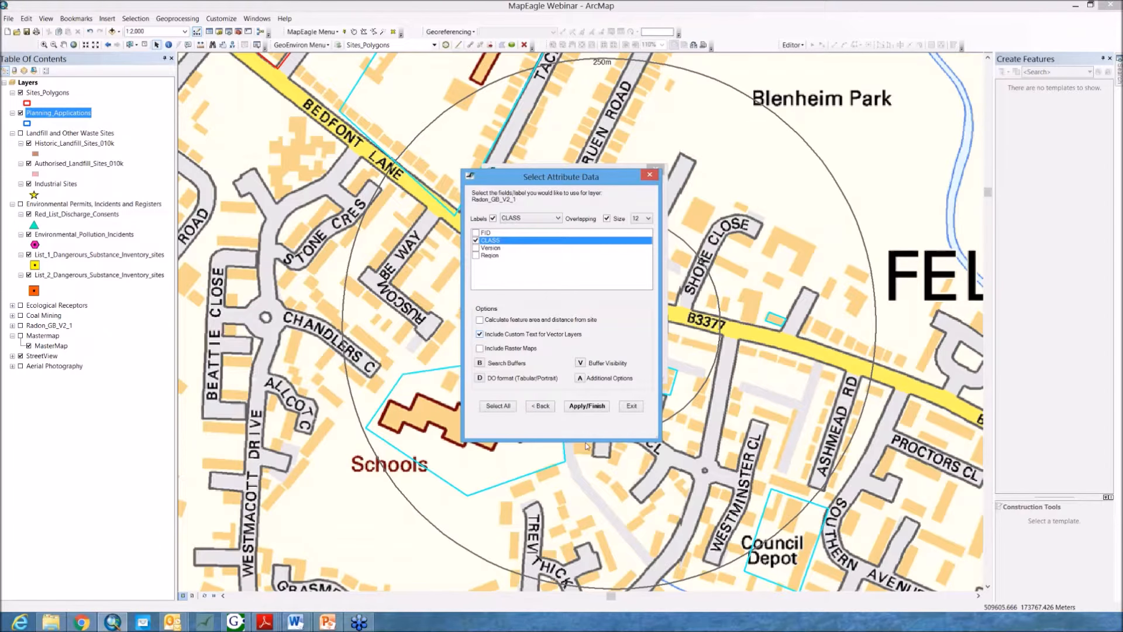
{"action": "left_click", "coordinate": [579, 408]}
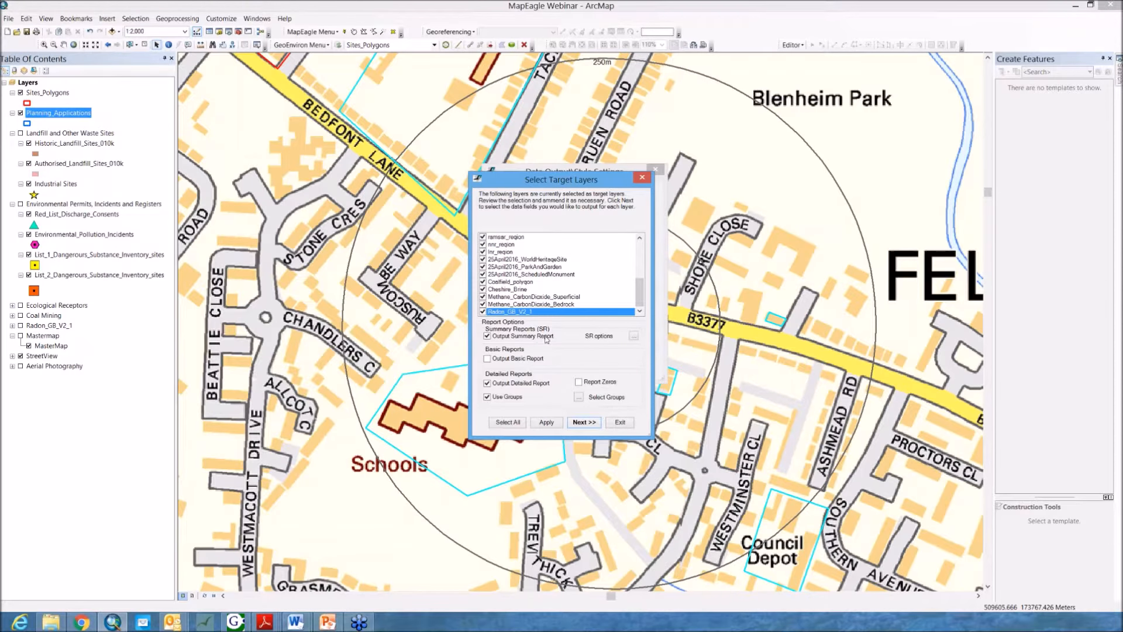
Step: Open the summary report options and compare them with the summary datasheet in the Word report
{"action": "left_click", "coordinate": [633, 337]}
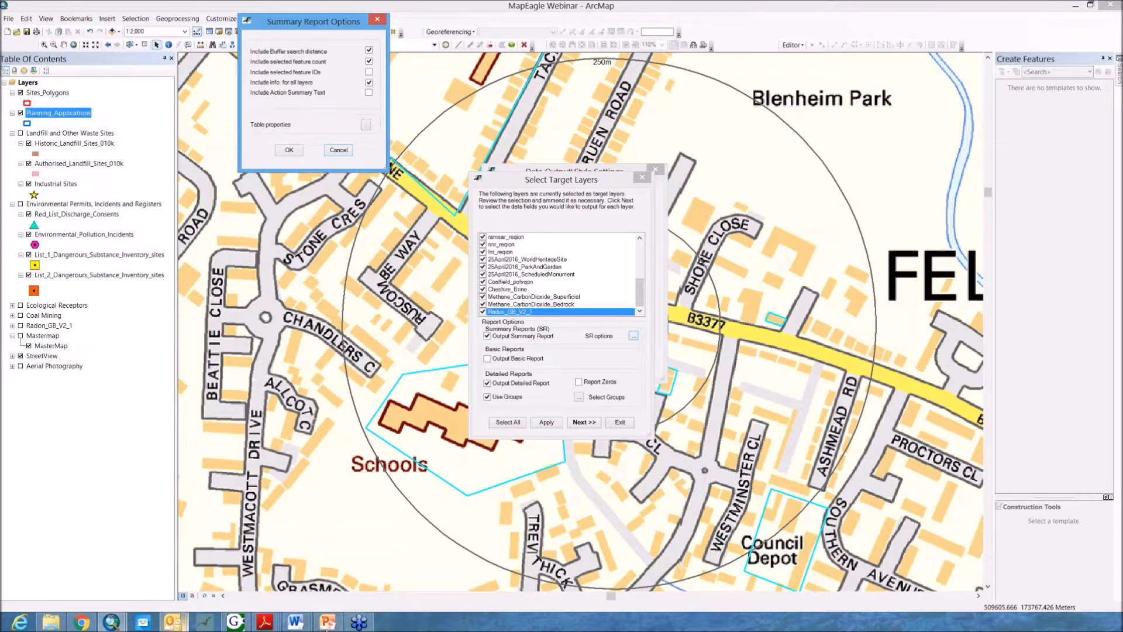
{"action": "left_click", "coordinate": [296, 622]}
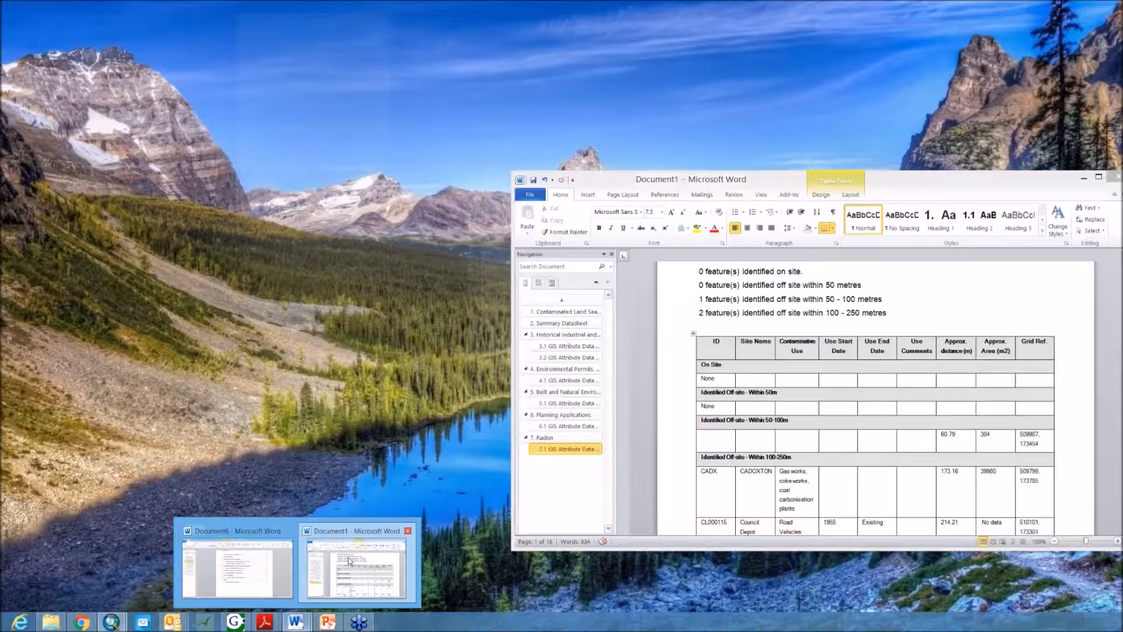
{"action": "left_click", "coordinate": [356, 565]}
{"action": "left_click_drag", "start_coordinate": [892, 181], "coordinate": [749, 23]}
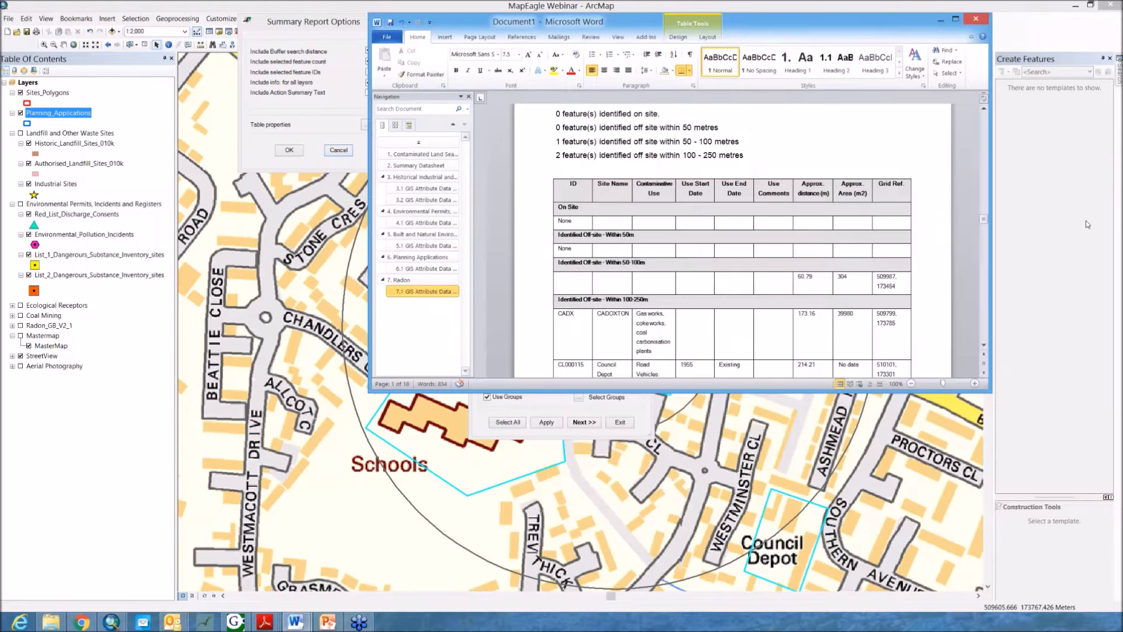
{"action": "left_click_drag", "start_coordinate": [987, 214], "coordinate": [988, 152]}
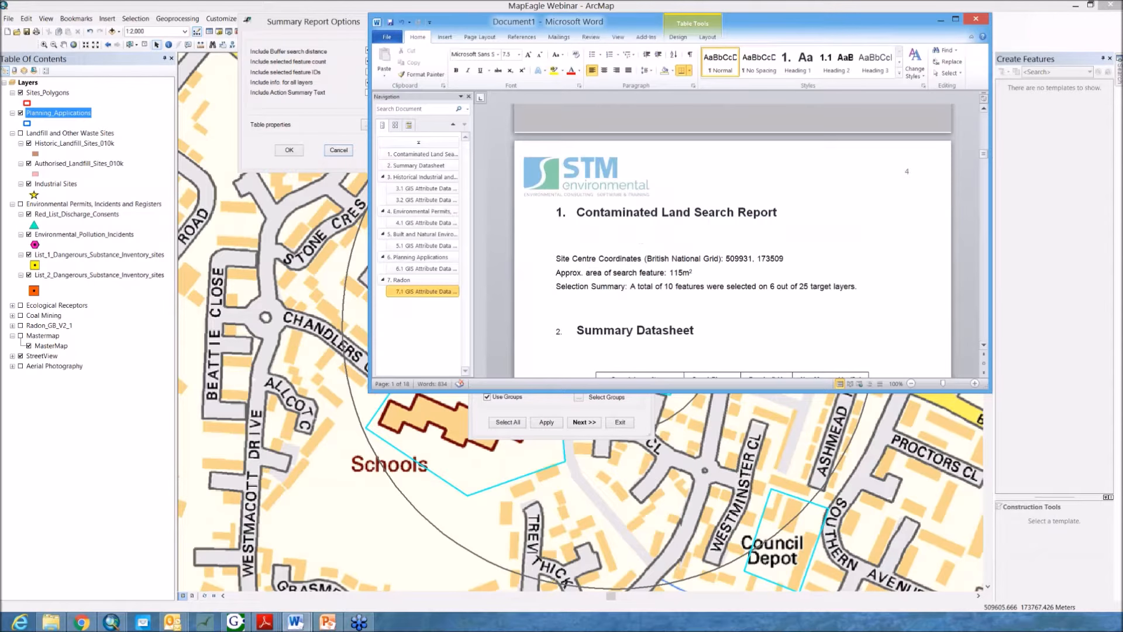
{"action": "left_click", "coordinate": [750, 306]}
{"action": "scroll", "coordinate": [749, 306], "scroll_direction": "down", "scroll_amount": 3}
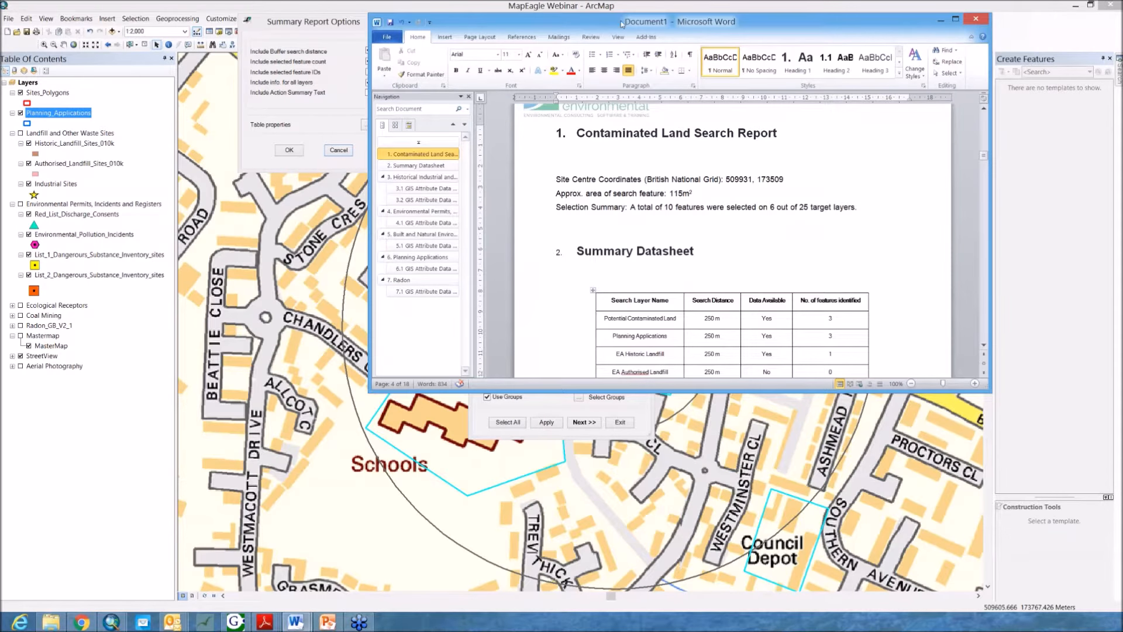
{"action": "left_click_drag", "start_coordinate": [644, 22], "coordinate": [751, 9]}
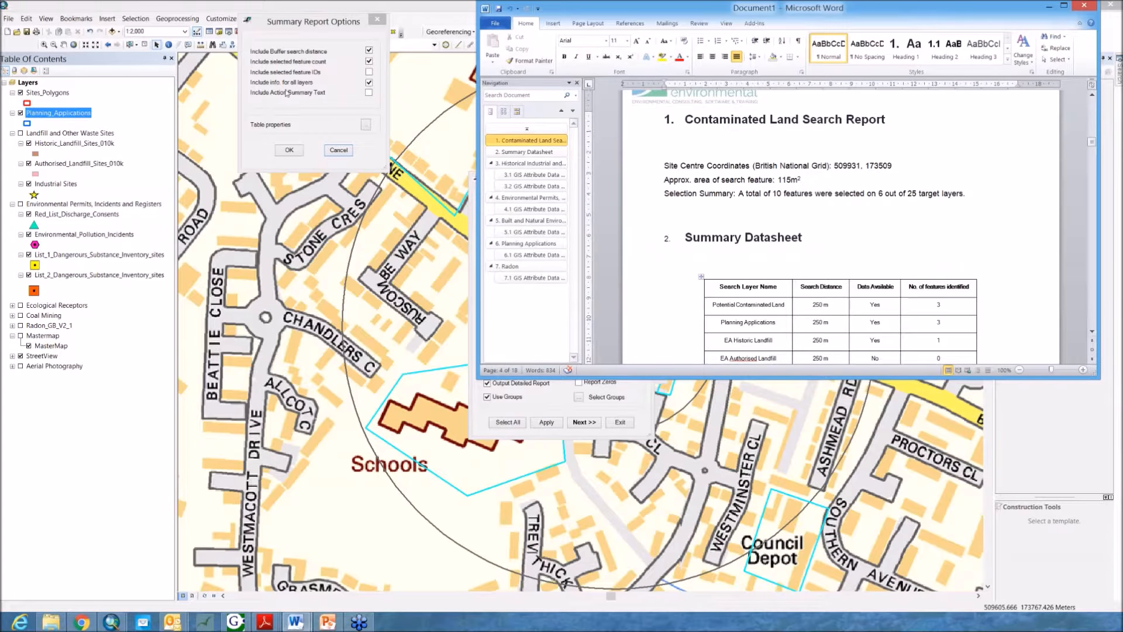
{"action": "scroll", "coordinate": [819, 264], "scroll_direction": "down", "scroll_amount": 3}
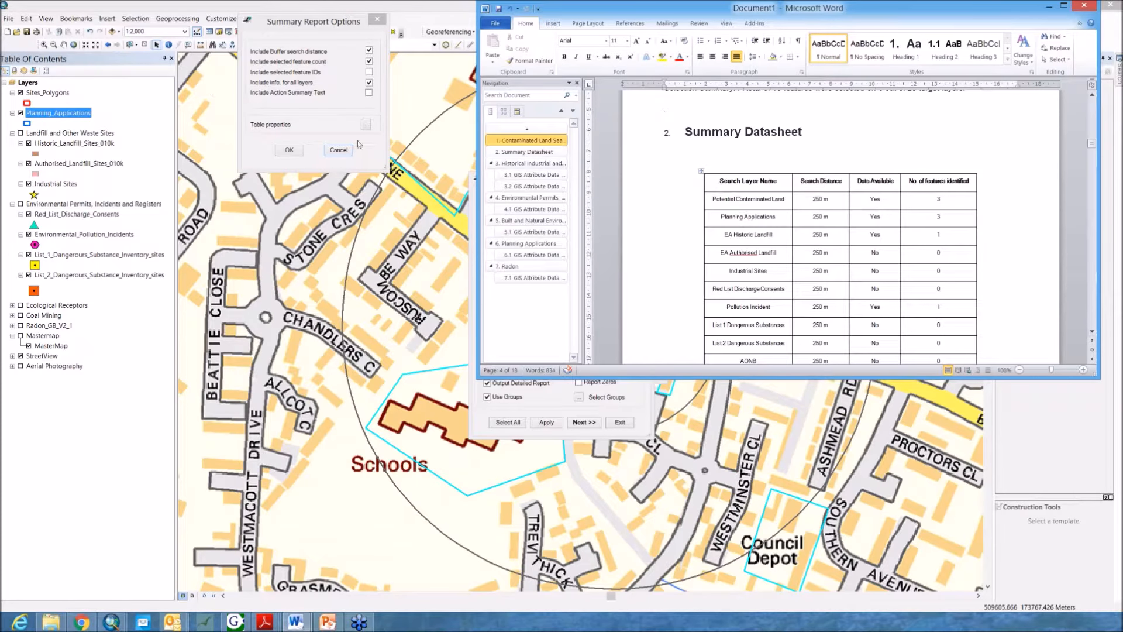
{"action": "scroll", "coordinate": [819, 234], "scroll_direction": "down", "scroll_amount": 3}
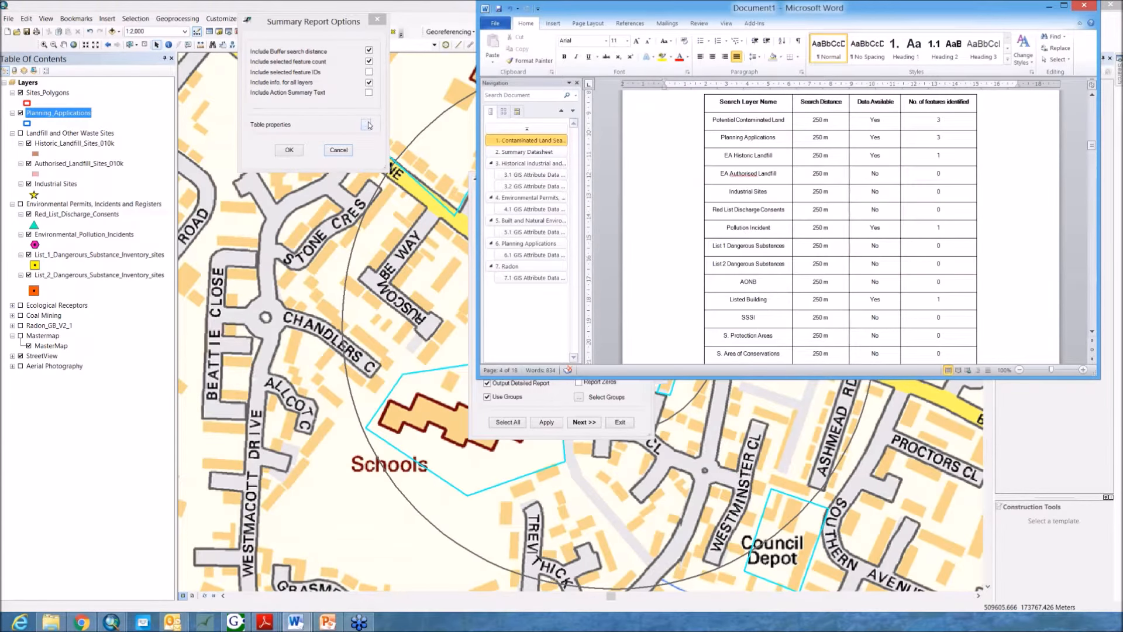
Step: Open the summary table's Format Datasheet properties, close it, then close the summary report options
{"action": "left_click", "coordinate": [368, 125]}
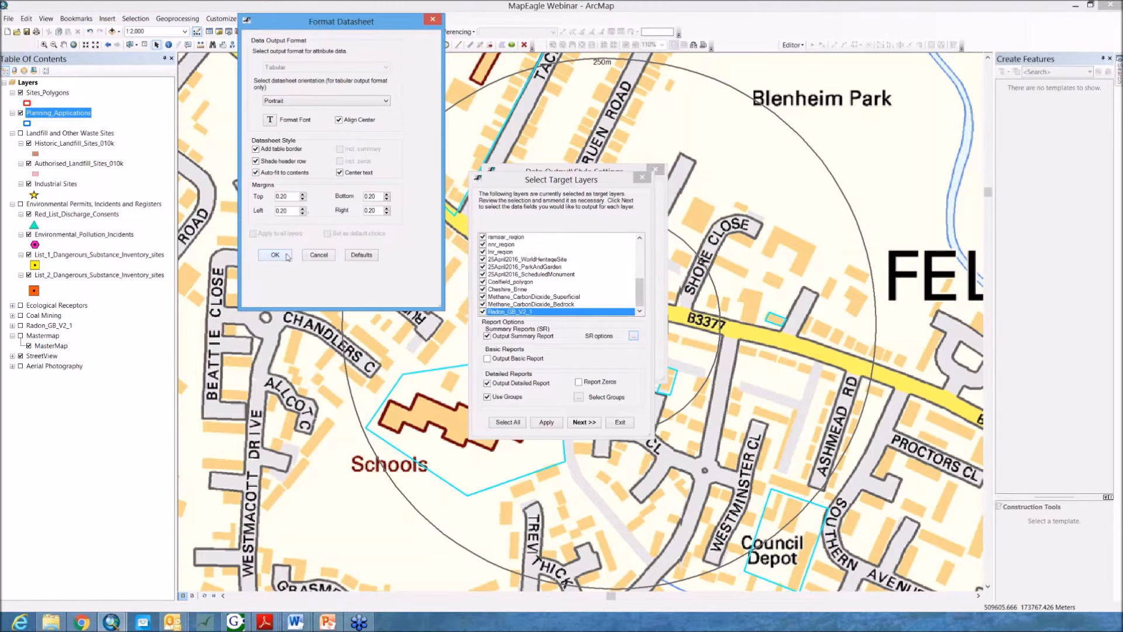
{"action": "left_click", "coordinate": [275, 255]}
{"action": "mouse_move", "coordinate": [295, 621]}
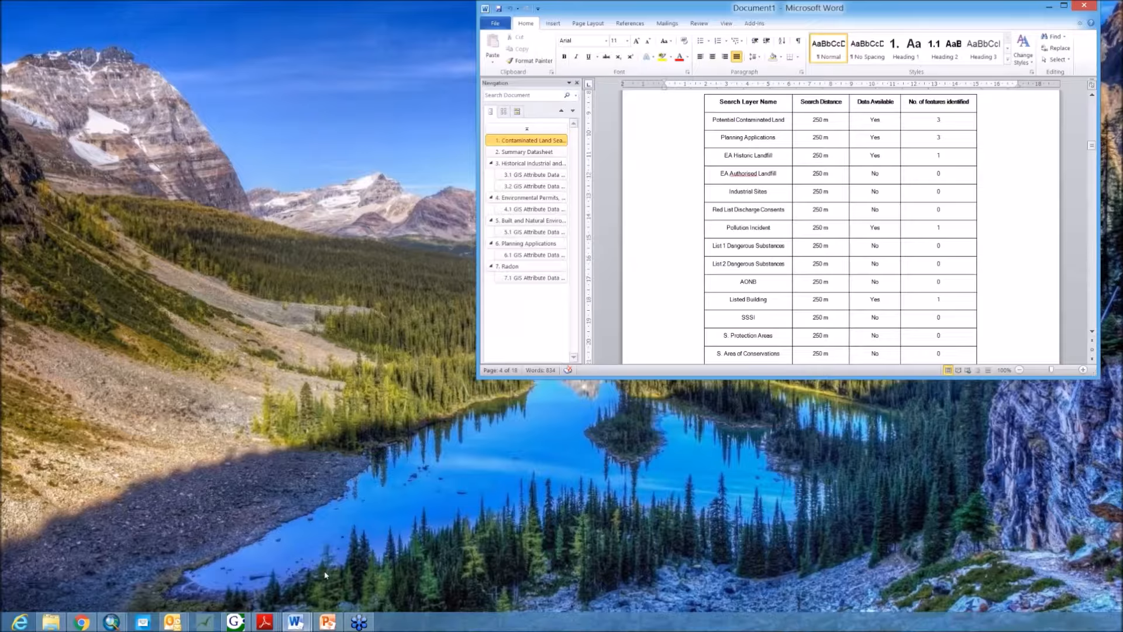
{"action": "left_click", "coordinate": [356, 567]}
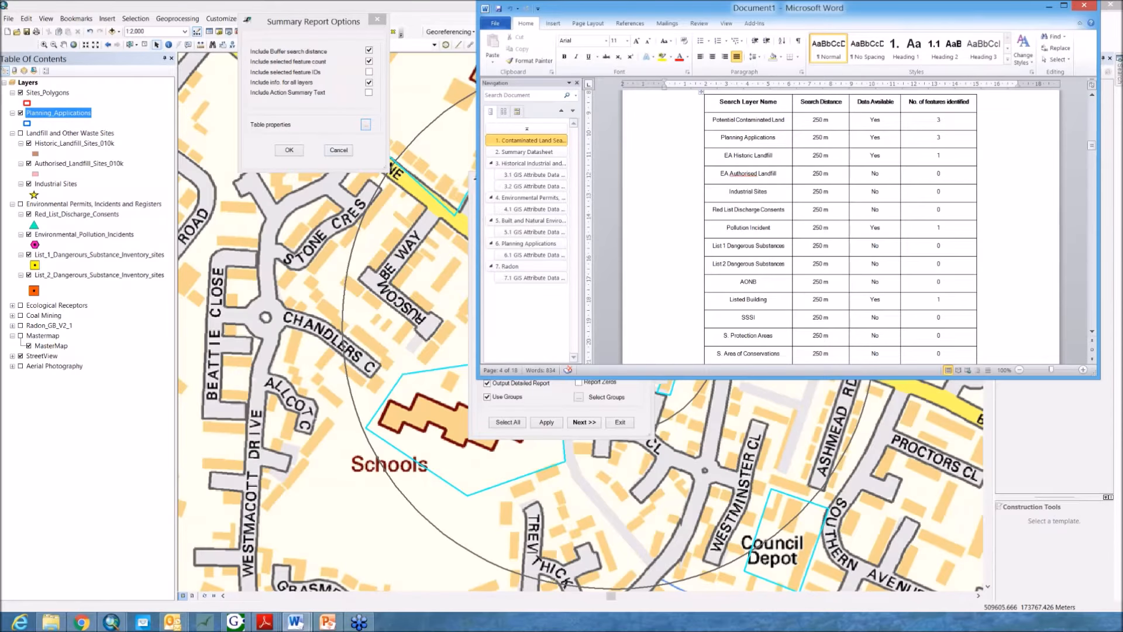
{"action": "left_click", "coordinate": [344, 153]}
{"action": "left_click", "coordinate": [289, 150]}
{"action": "mouse_move", "coordinate": [643, 291]}
{"action": "left_mouse_down"}
{"action": "mouse_move", "coordinate": [643, 278]}
{"action": "mouse_move", "coordinate": [642, 294]}
{"action": "left_mouse_up"}
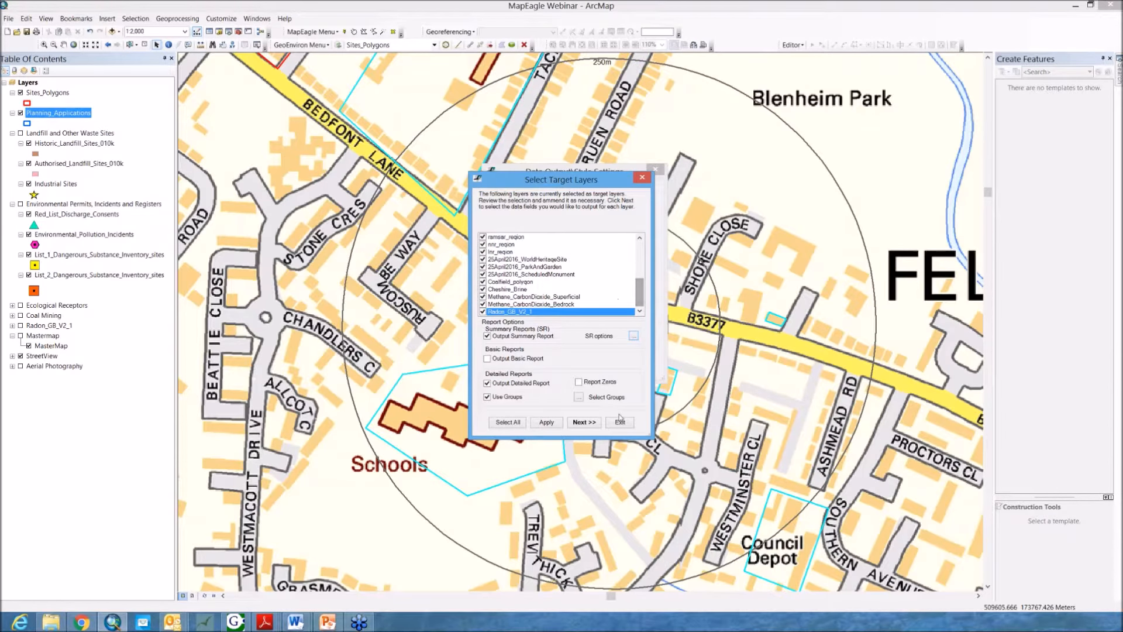
Step: Switch to the Word report and scroll to the Historical Industrial and Waste Uses map page
{"action": "left_click", "coordinate": [295, 622]}
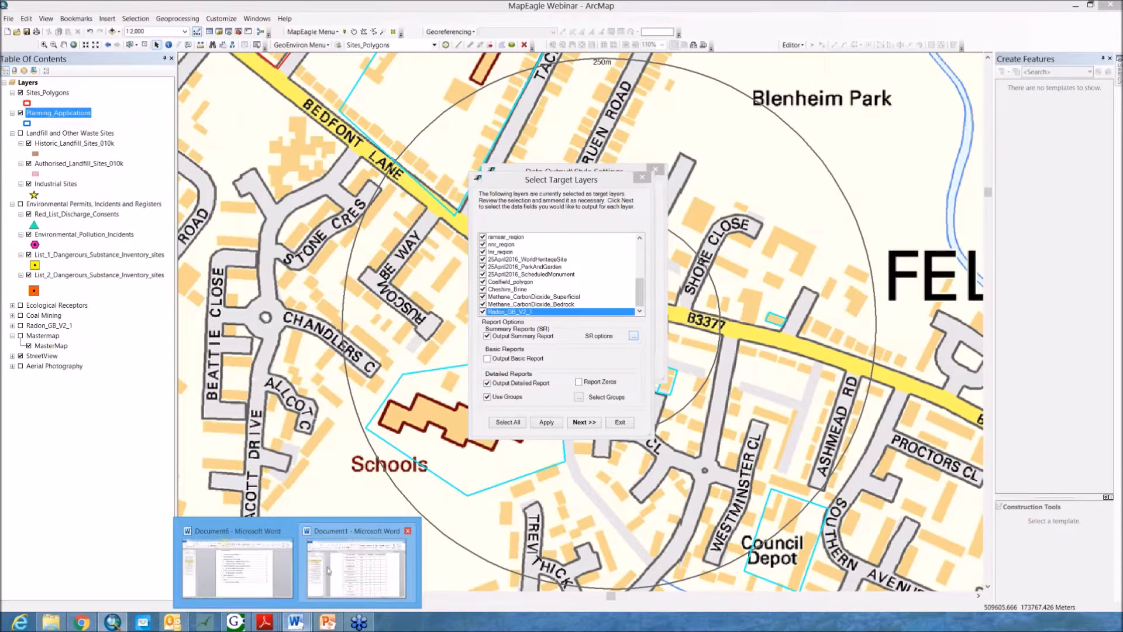
{"action": "left_click", "coordinate": [328, 570]}
{"action": "left_click_drag", "start_coordinate": [1092, 147], "coordinate": [1097, 194]}
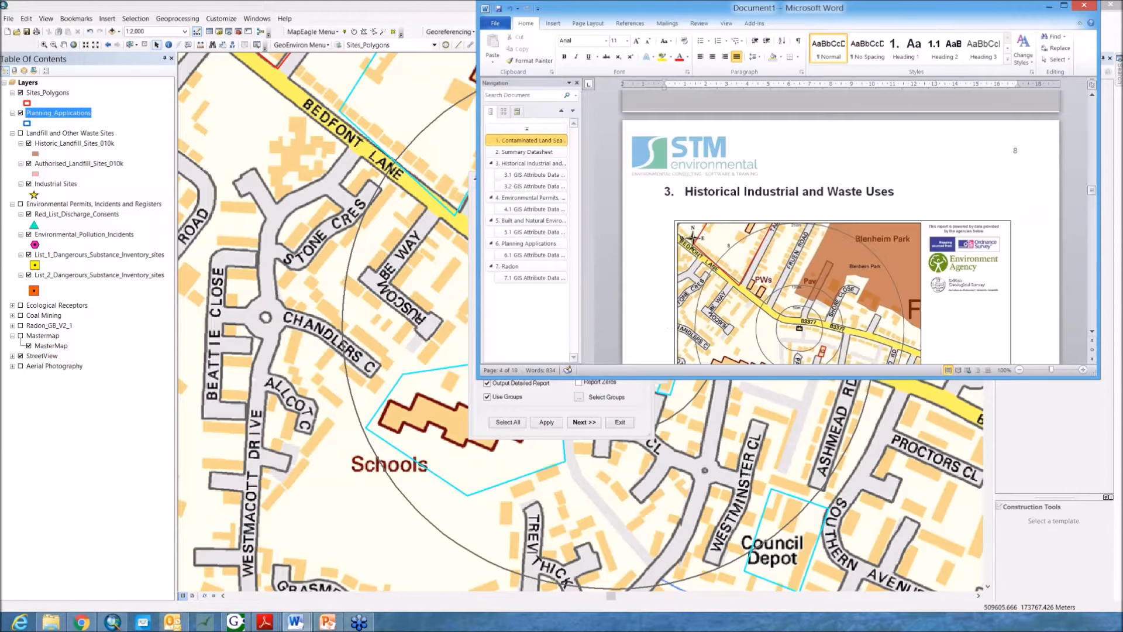
{"action": "scroll", "coordinate": [1039, 245], "scroll_direction": "down", "scroll_amount": 3}
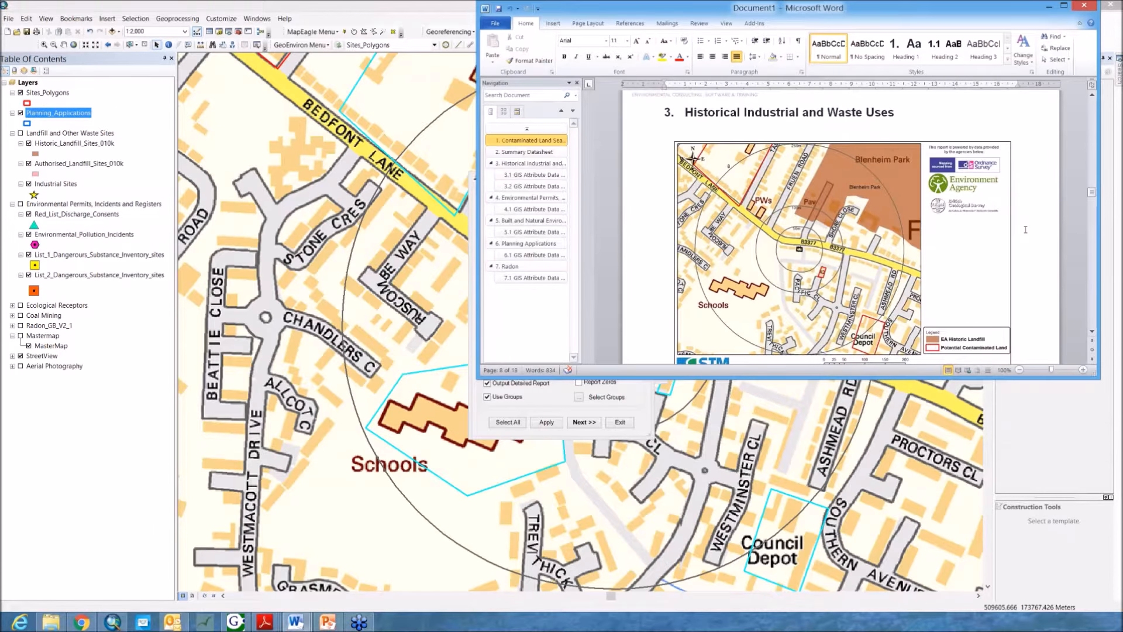
Step: Examine the Historical Industrial and Waste Uses map in the Word report, then bring the target layers dialog back into view
{"action": "scroll", "coordinate": [1027, 228], "scroll_direction": "down", "scroll_amount": 1}
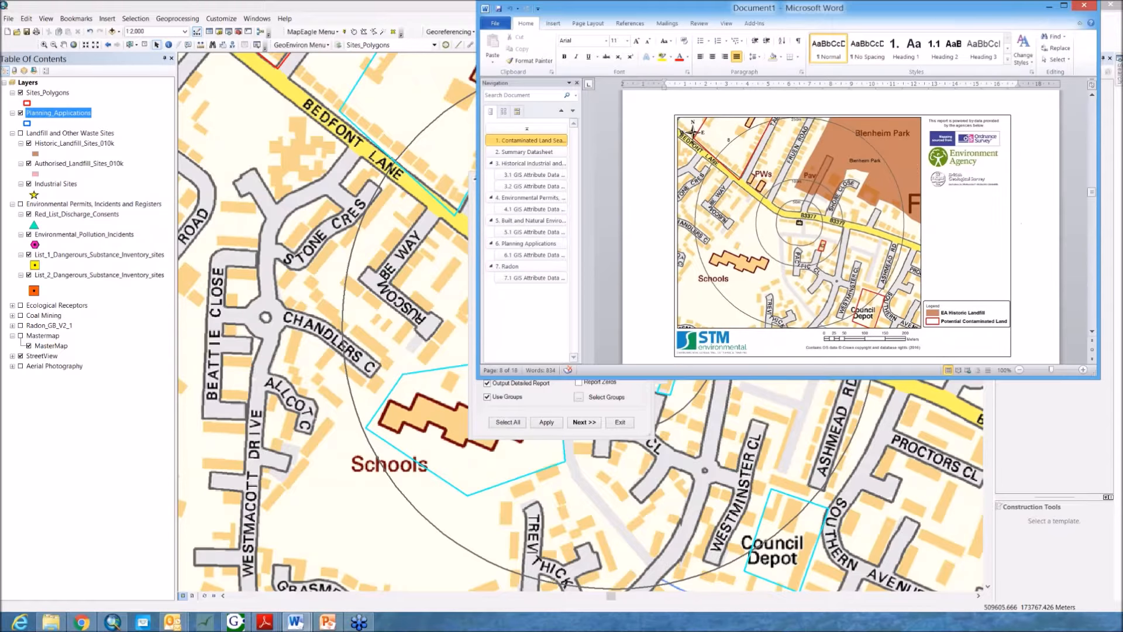
{"action": "left_click_drag", "start_coordinate": [890, 13], "coordinate": [890, 417]}
{"action": "left_click_drag", "start_coordinate": [525, 178], "coordinate": [338, 120]}
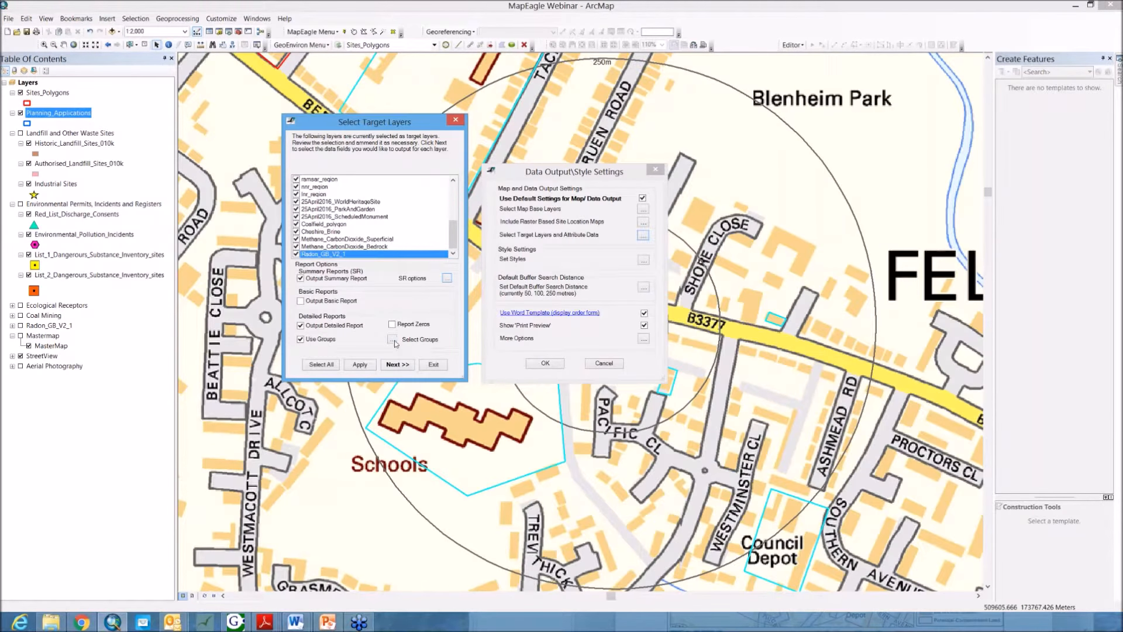
Step: Review the target layer groups and their aliases in the Group Layers dialog, then close it and the target layers dialog
{"action": "left_click", "coordinate": [599, 182]}
{"action": "left_click_drag", "start_coordinate": [1122, 82], "coordinate": [401, 115]}
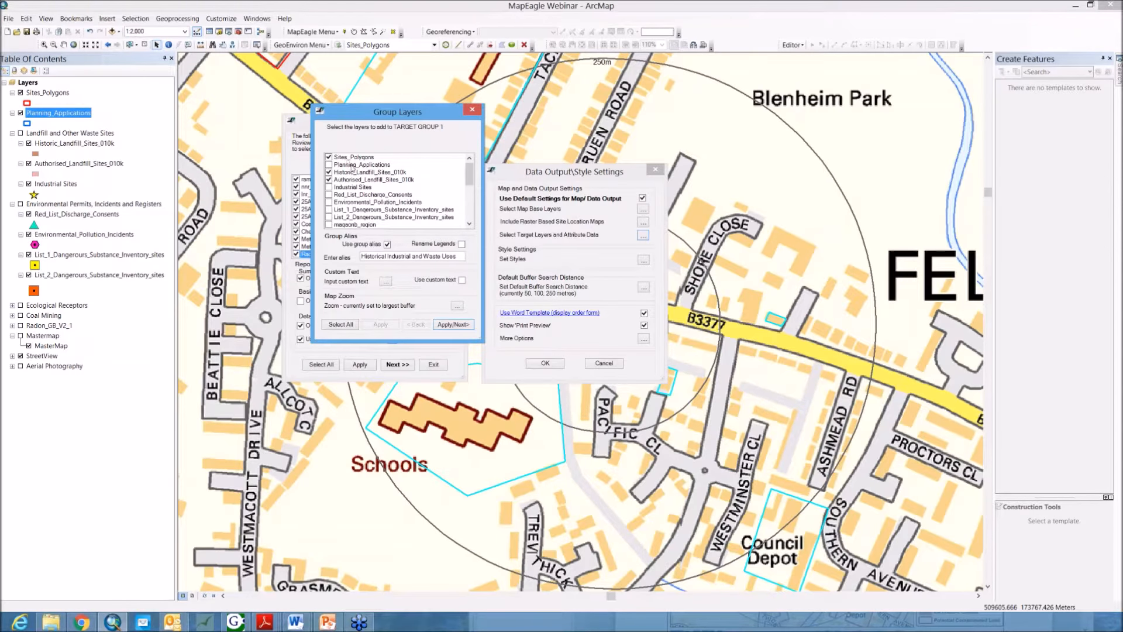
{"action": "mouse_move", "coordinate": [469, 176]}
{"action": "left_mouse_down"}
{"action": "mouse_move", "coordinate": [472, 222]}
{"action": "mouse_move", "coordinate": [479, 172]}
{"action": "mouse_move", "coordinate": [472, 187]}
{"action": "left_mouse_up"}
{"action": "left_click", "coordinate": [461, 325]}
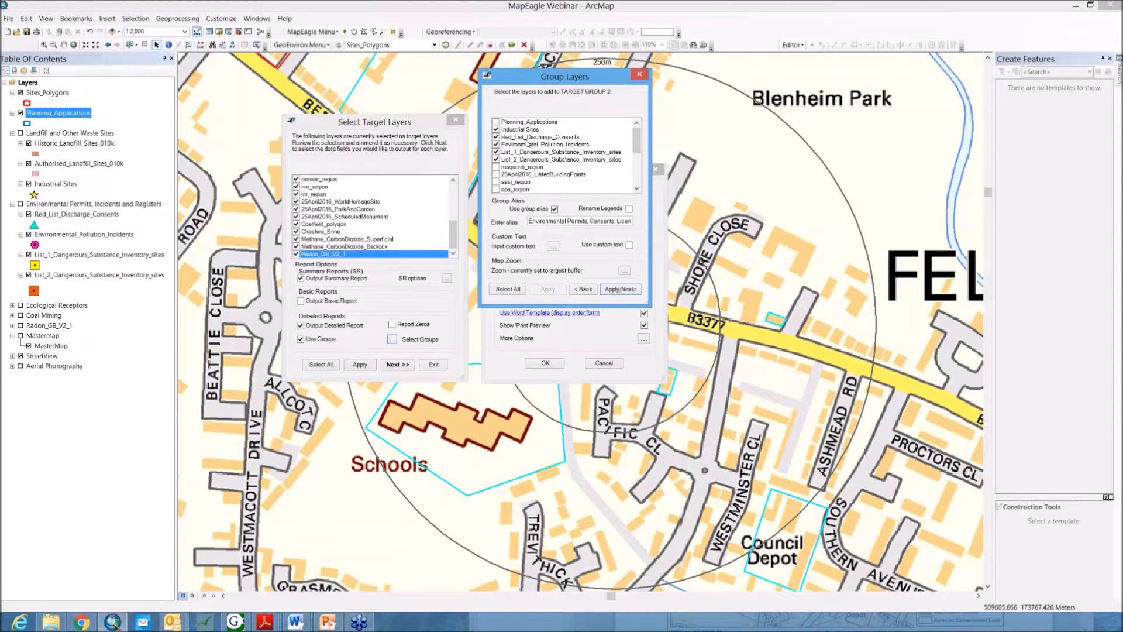
{"action": "left_click_drag", "start_coordinate": [635, 146], "coordinate": [637, 179]}
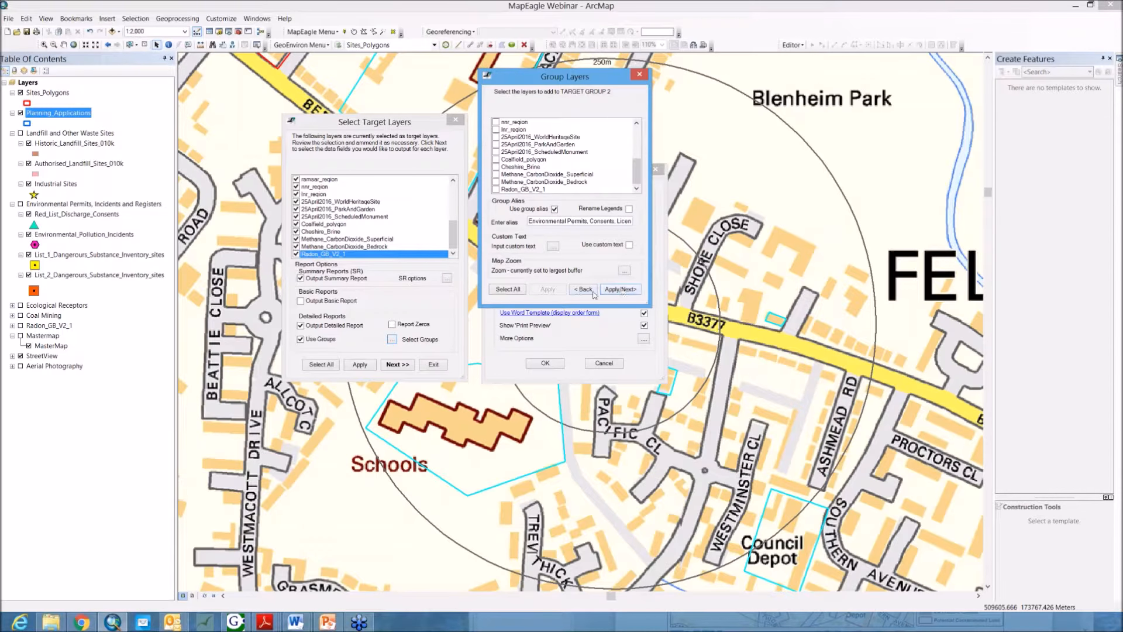
{"action": "left_click", "coordinate": [626, 290]}
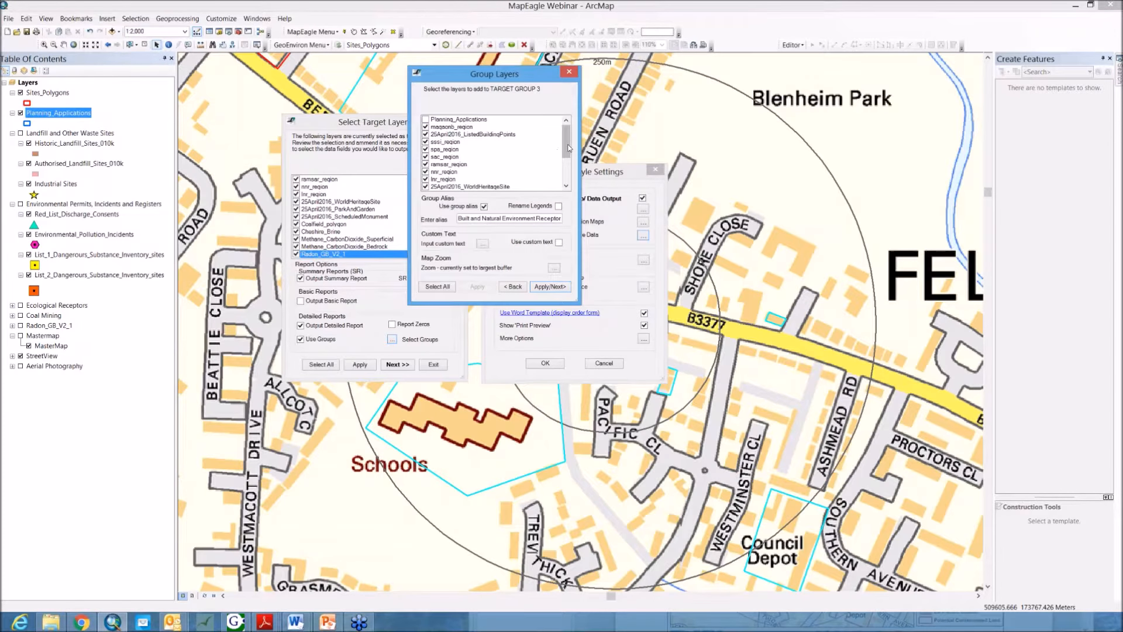
{"action": "scroll", "coordinate": [567, 153], "scroll_direction": "down", "scroll_amount": 2}
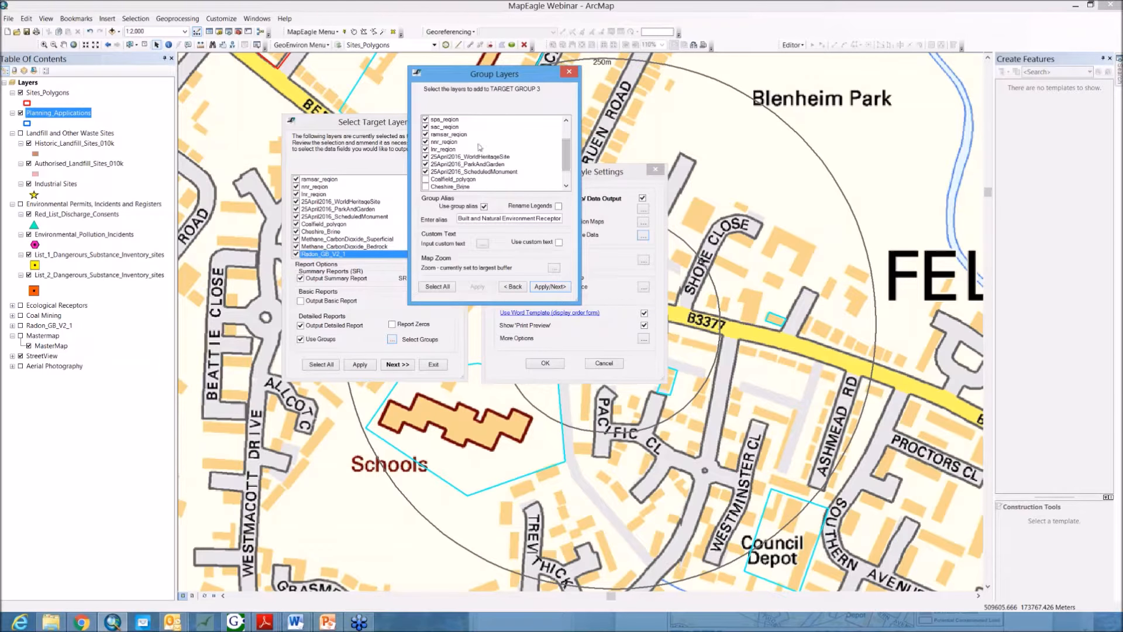
{"action": "scroll", "coordinate": [566, 153], "scroll_direction": "up", "scroll_amount": 2}
{"action": "left_click", "coordinate": [550, 287]}
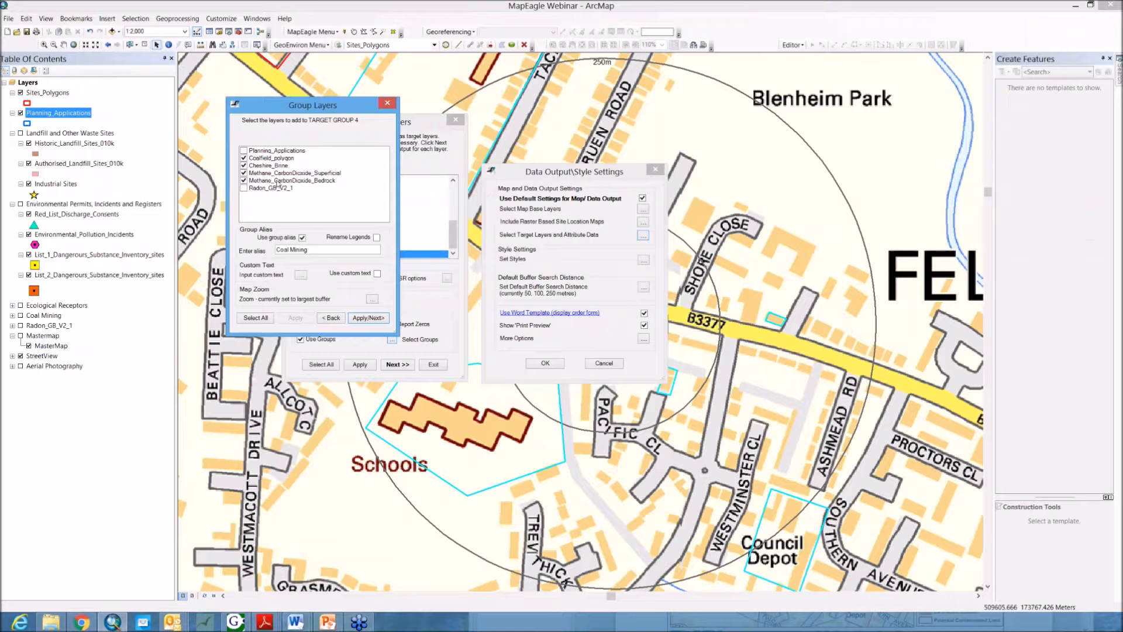
{"action": "left_click", "coordinate": [387, 103]}
{"action": "left_click", "coordinate": [455, 119]}
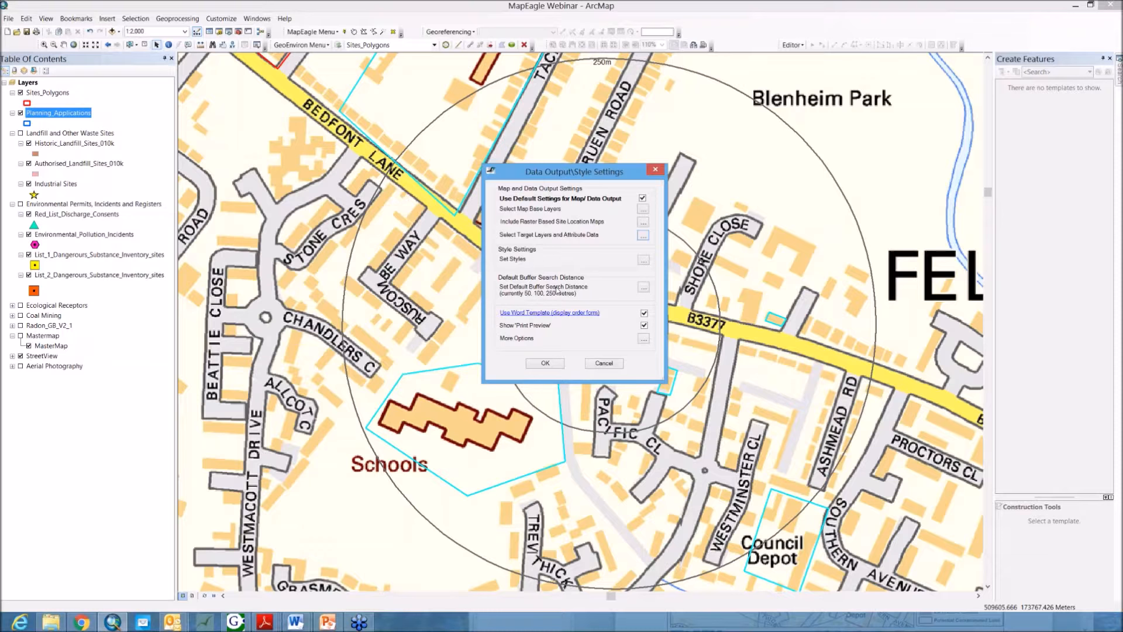
Step: Open the default buffer search distance settings to examine the buffer sizes
{"action": "left_click", "coordinate": [645, 287]}
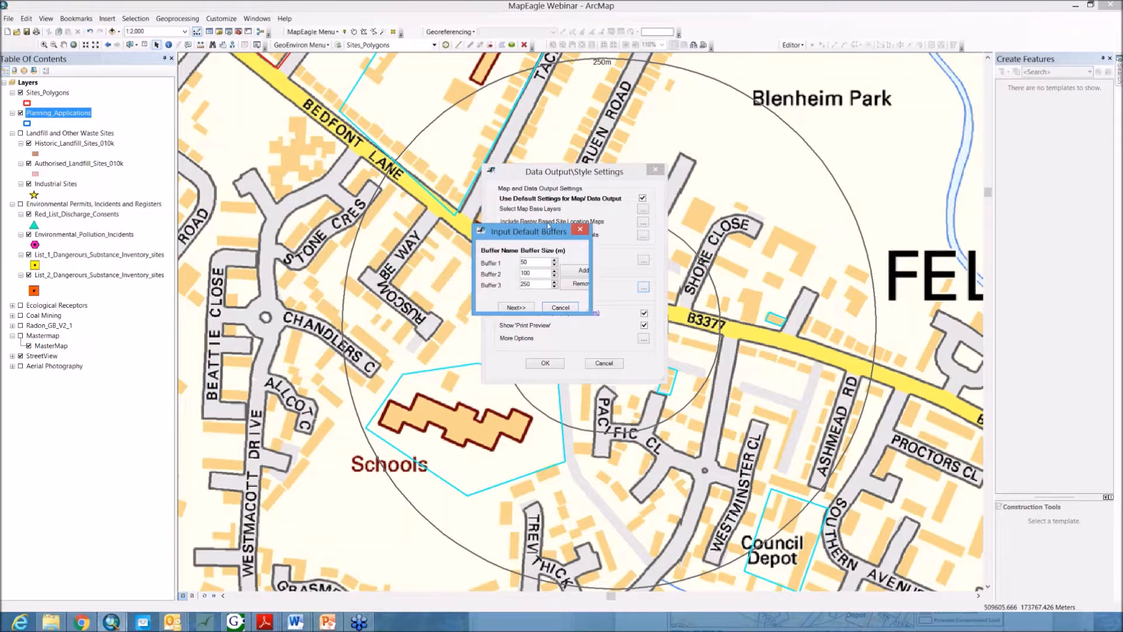
{"action": "left_click_drag", "start_coordinate": [544, 233], "coordinate": [344, 207]}
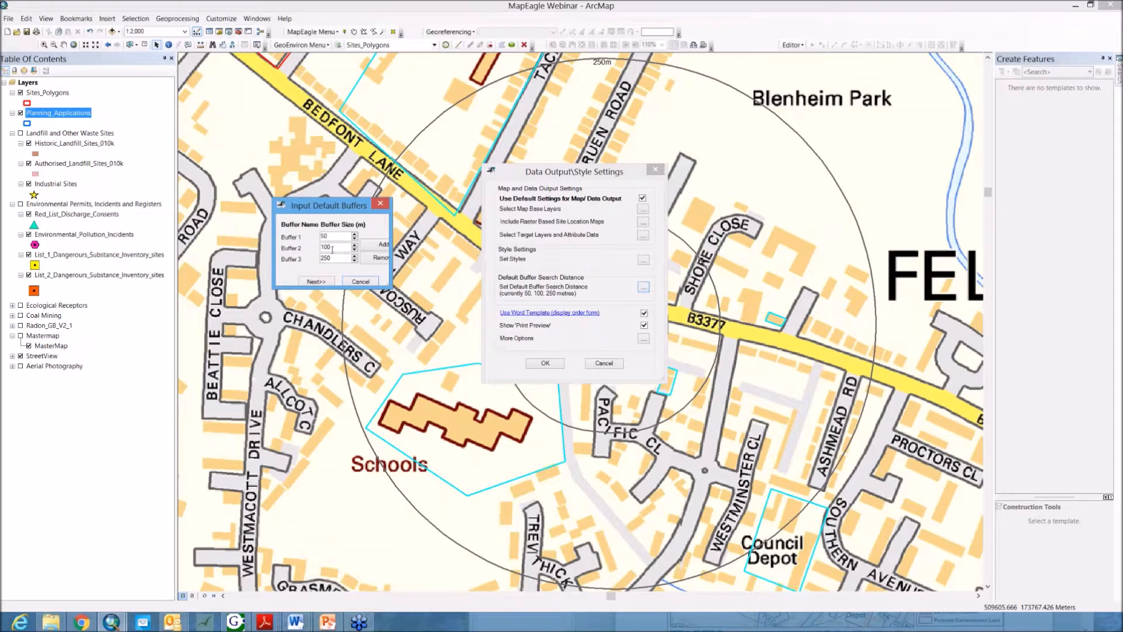
{"action": "left_click_drag", "start_coordinate": [333, 247], "coordinate": [323, 247]}
{"action": "left_click_drag", "start_coordinate": [338, 257], "coordinate": [310, 259]}
{"action": "left_click", "coordinate": [340, 237]}
{"action": "left_click_drag", "start_coordinate": [342, 212], "coordinate": [483, 178]}
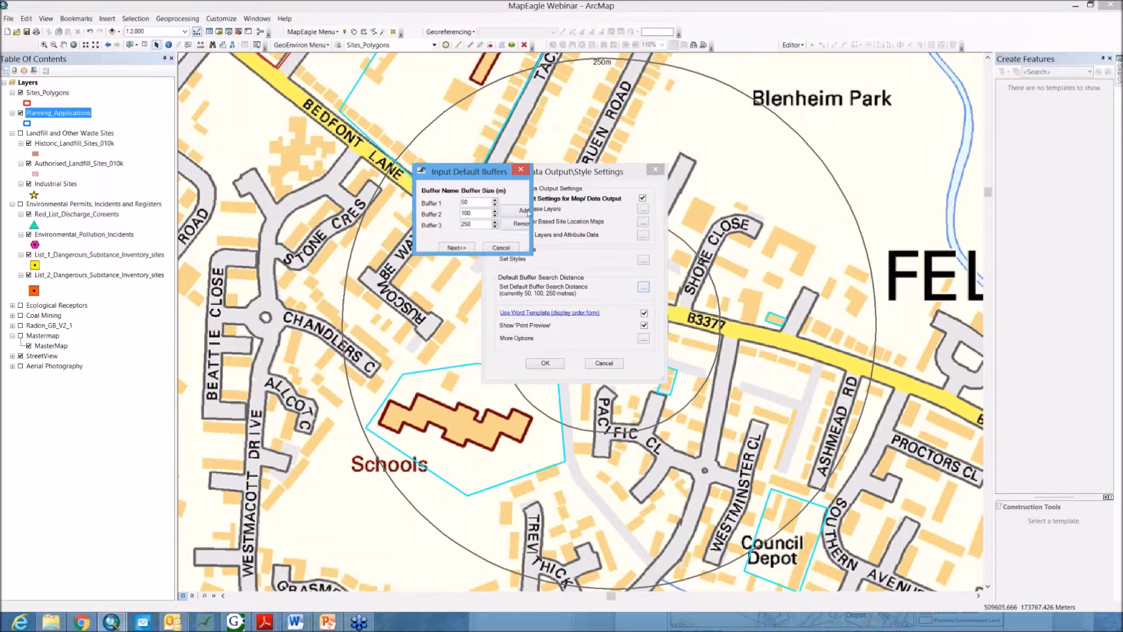
{"action": "left_click", "coordinate": [524, 216]}
{"action": "double_click", "coordinate": [470, 202]}
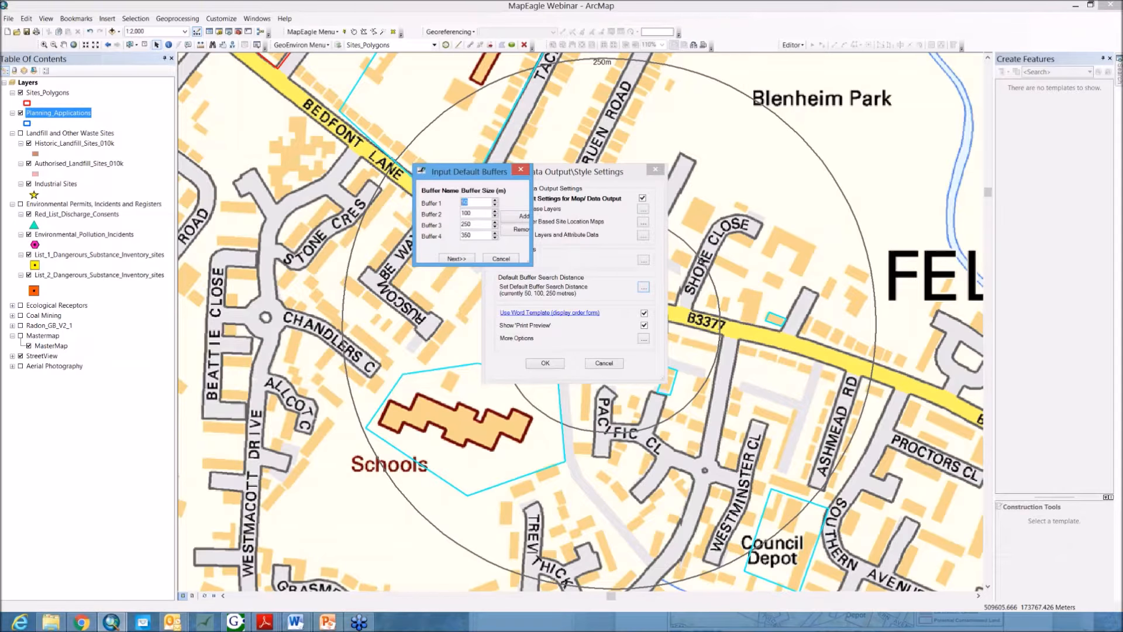
{"action": "left_click", "coordinate": [515, 232]}
Step: Continue to the layer buffer selection and step through the buffers chosen for each target layer
{"action": "left_click", "coordinate": [460, 248]}
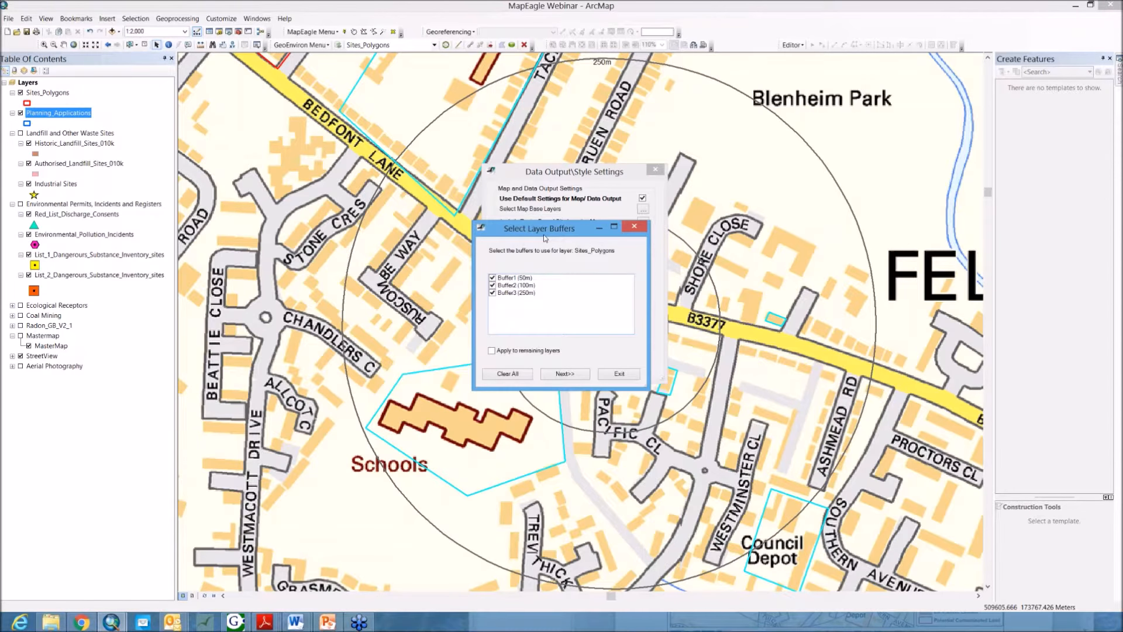
{"action": "left_click_drag", "start_coordinate": [546, 233], "coordinate": [498, 163]}
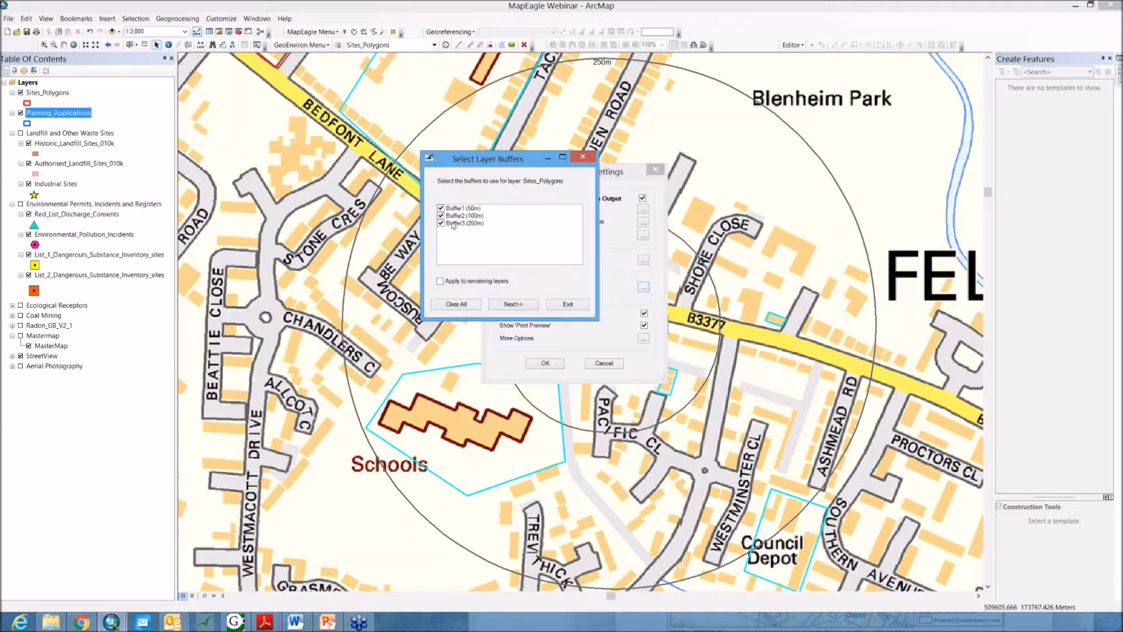
{"action": "left_click", "coordinate": [515, 303]}
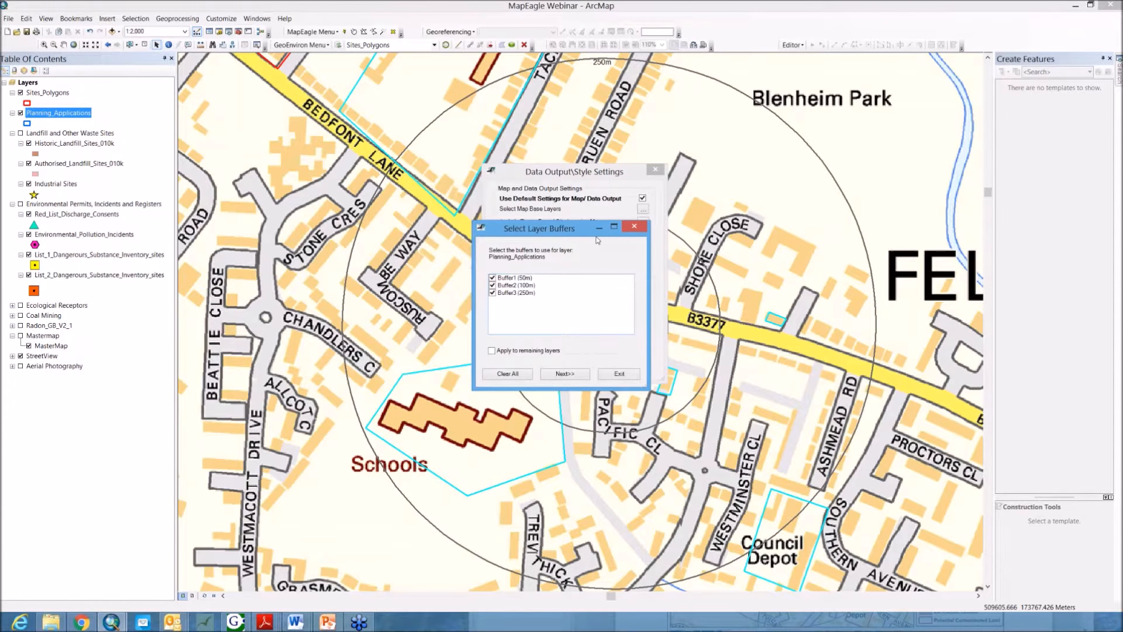
{"action": "left_click", "coordinate": [565, 355]}
{"action": "left_click", "coordinate": [567, 374]}
{"action": "left_click", "coordinate": [571, 375]}
{"action": "left_click", "coordinate": [574, 376]}
{"action": "left_click", "coordinate": [574, 375]}
Step: Deselect the 250 m buffer for Environmental_Pollution_Incidents, exit the buffer selection confirming the exit, and close the output settings
{"action": "left_click", "coordinate": [493, 294]}
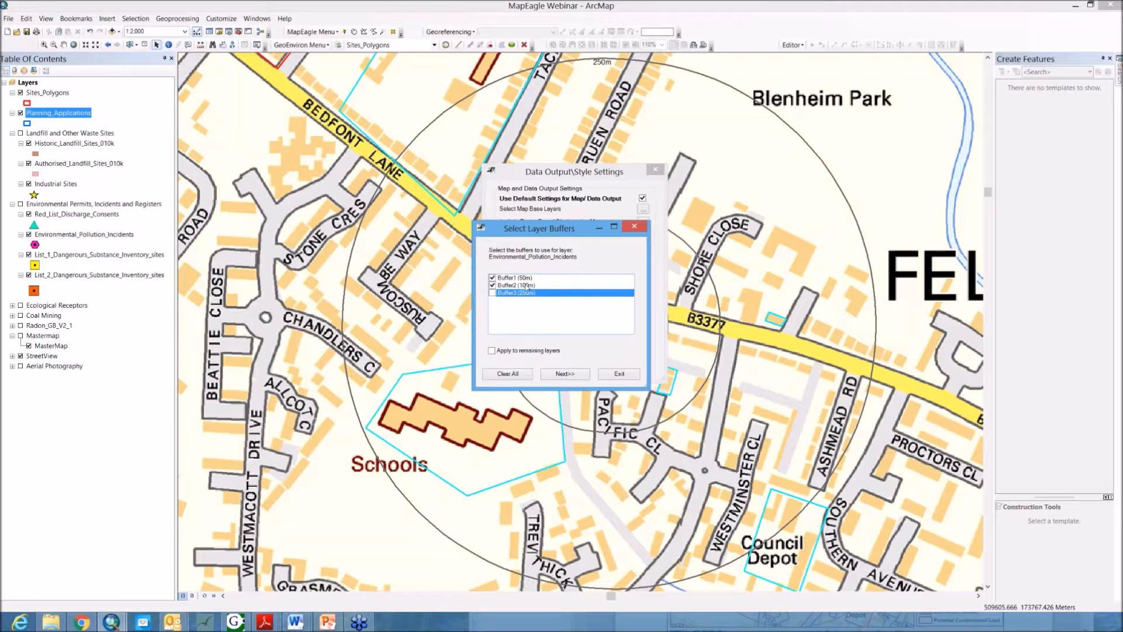
{"action": "left_click", "coordinate": [515, 286]}
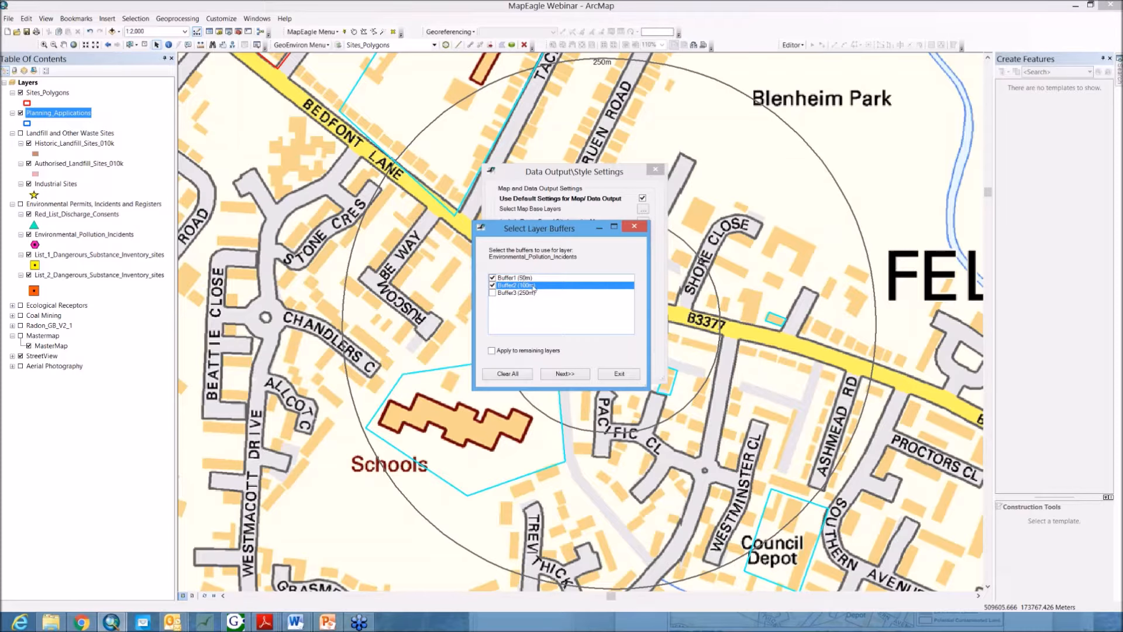
{"action": "left_click", "coordinate": [579, 375]}
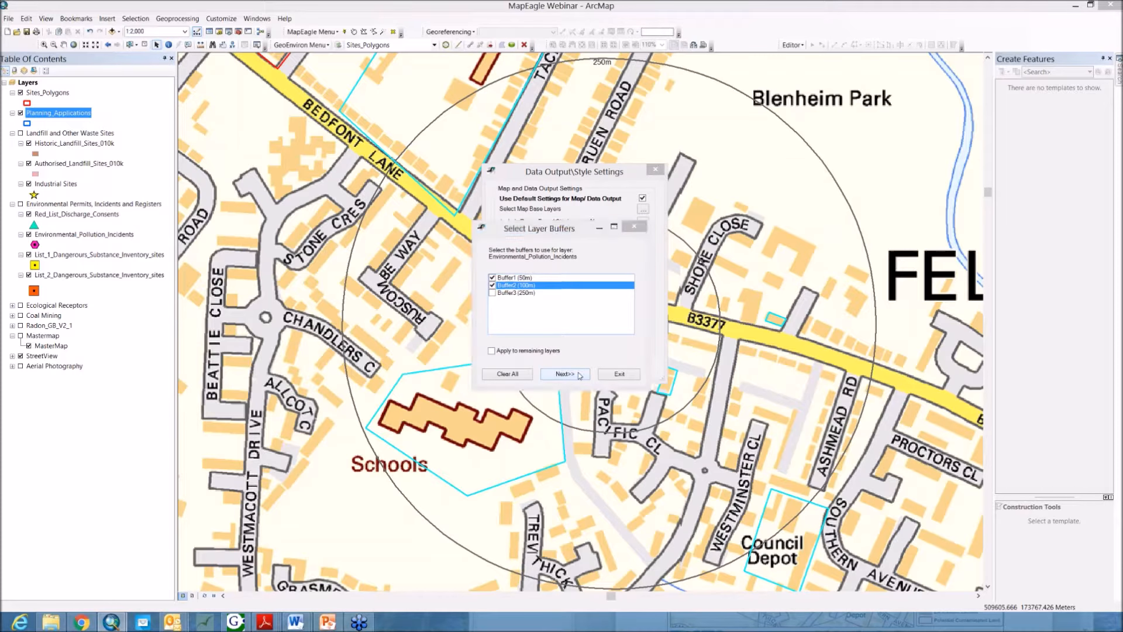
{"action": "left_click", "coordinate": [628, 377]}
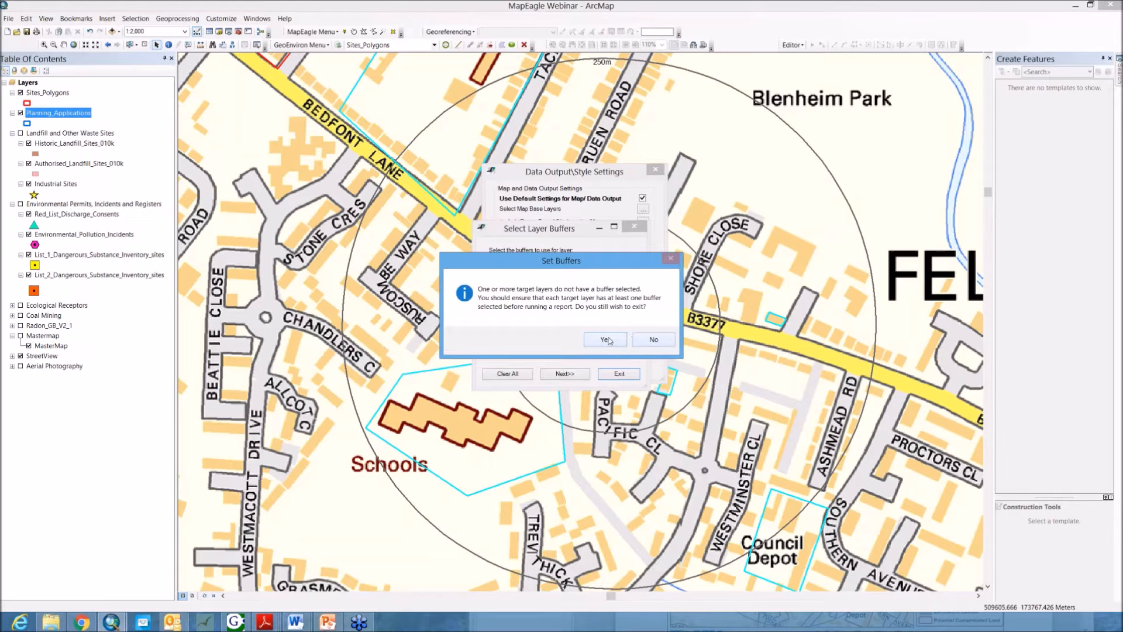
{"action": "left_click", "coordinate": [610, 340]}
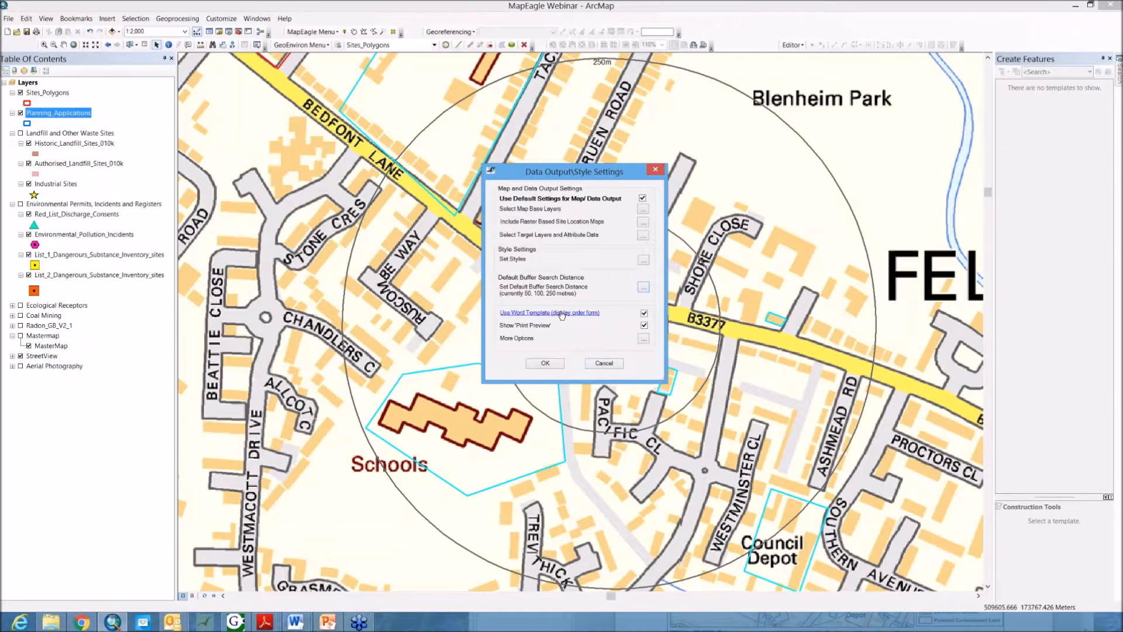
{"action": "left_click", "coordinate": [604, 362]}
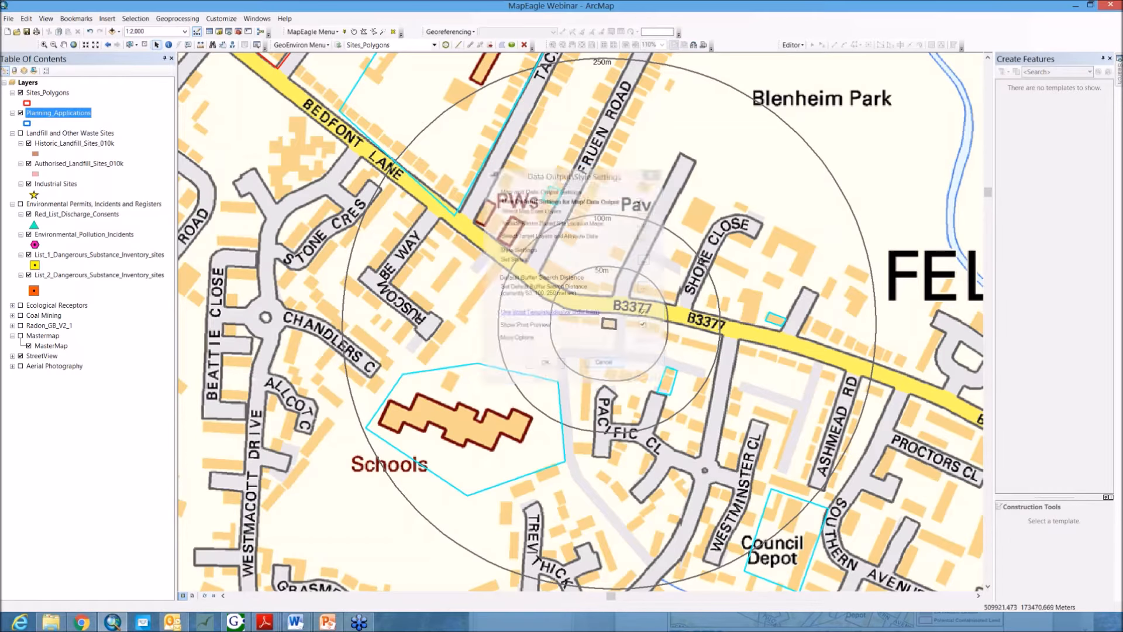
Step: Open Map Zoom Settings, set the zoom-to buffer for the site location vector overview map, and confirm the settings
{"action": "left_click", "coordinate": [321, 31]}
{"action": "left_click", "coordinate": [354, 80]}
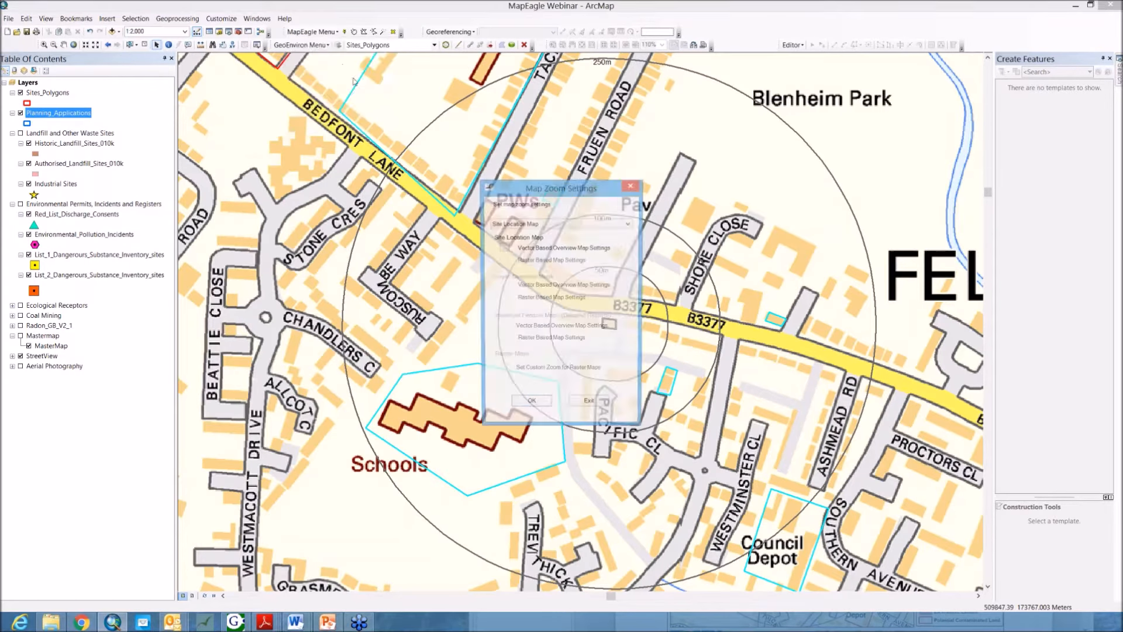
{"action": "left_click_drag", "start_coordinate": [548, 191], "coordinate": [526, 171]}
{"action": "left_click", "coordinate": [582, 204]}
{"action": "left_click", "coordinate": [583, 205]}
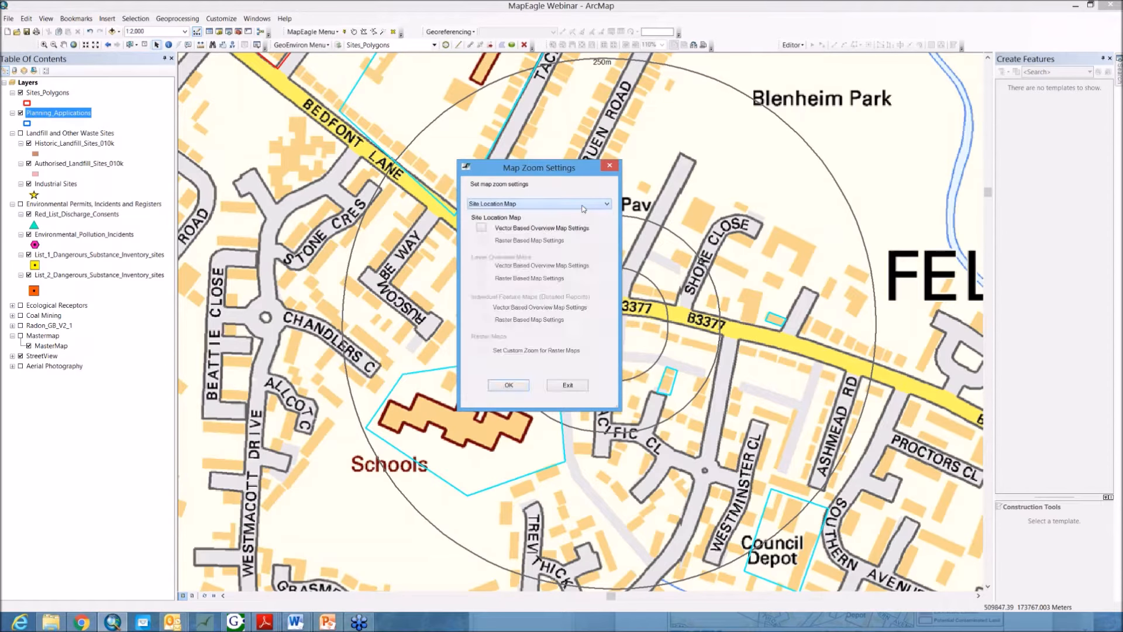
{"action": "left_click", "coordinate": [483, 229]}
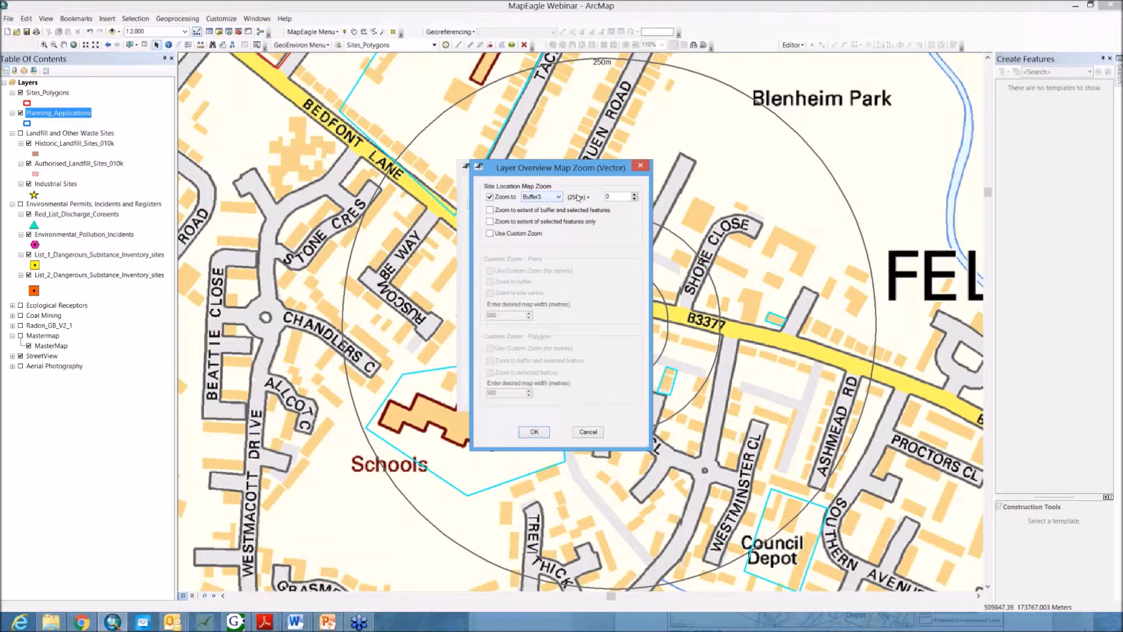
{"action": "left_click", "coordinate": [617, 199]}
{"action": "left_click", "coordinate": [557, 197]}
{"action": "left_click", "coordinate": [535, 204]}
{"action": "left_click", "coordinate": [552, 198]}
{"action": "left_click", "coordinate": [549, 207]}
{"action": "left_click", "coordinate": [557, 197]}
{"action": "left_click", "coordinate": [541, 227]}
{"action": "left_click", "coordinate": [535, 431]}
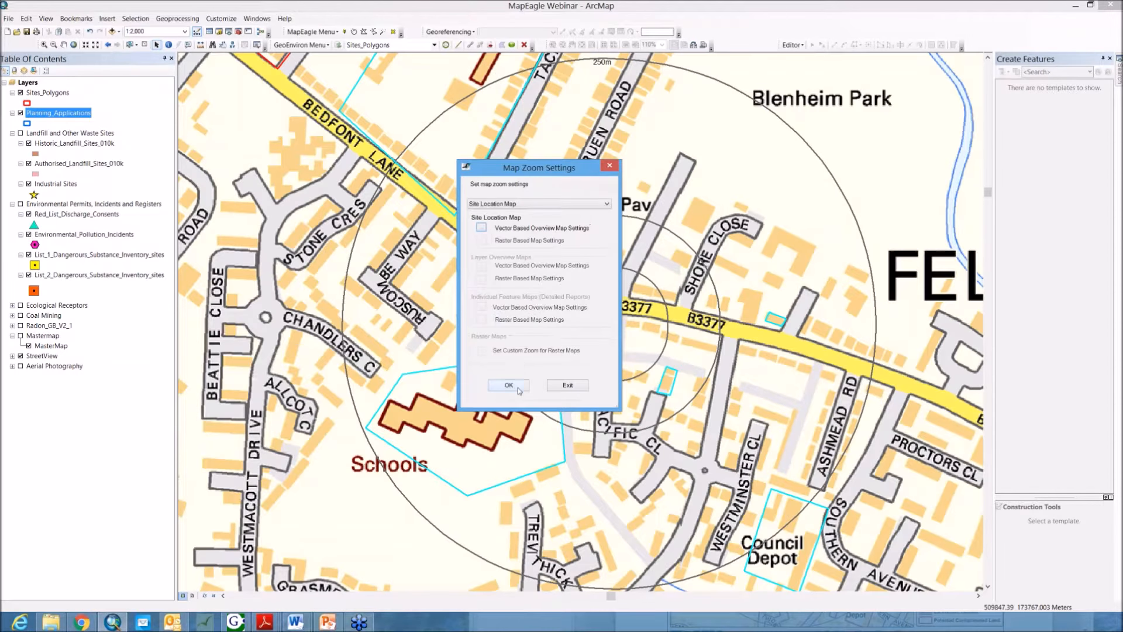
{"action": "left_click", "coordinate": [509, 385]}
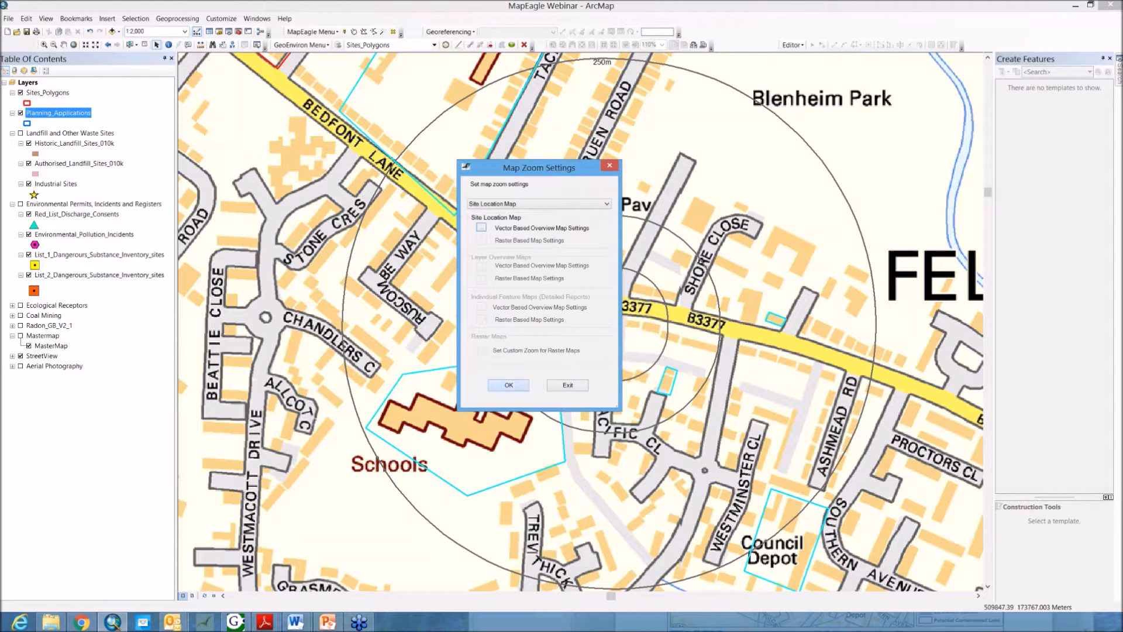
Step: Review the map export view and map page setup settings, then close the dialog
{"action": "left_click", "coordinate": [311, 31]}
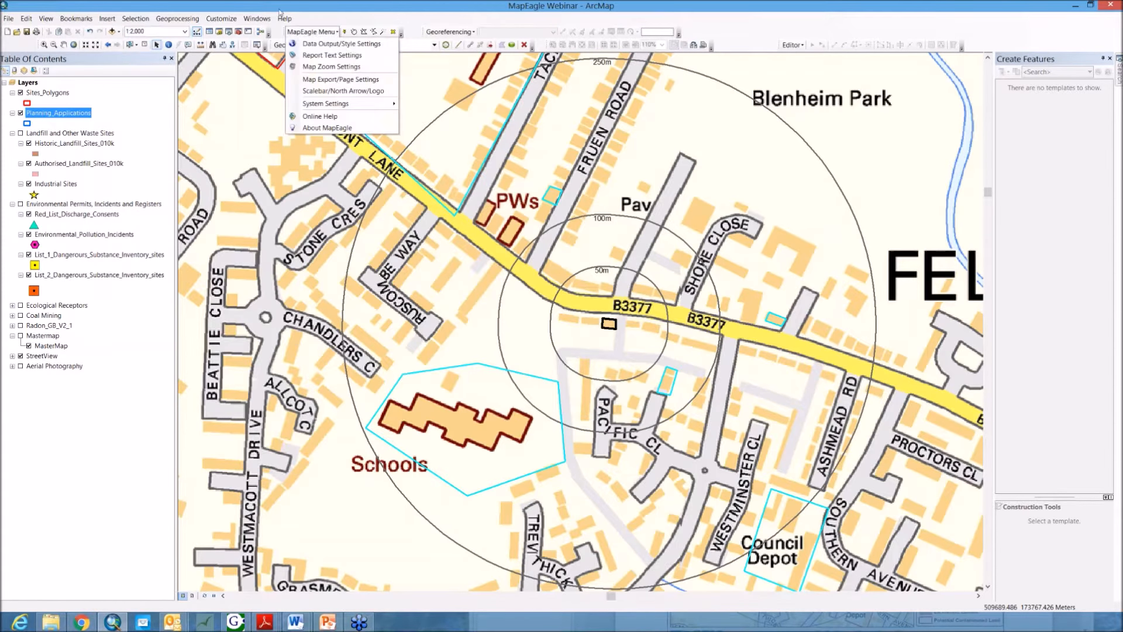
{"action": "left_click", "coordinate": [362, 79]}
{"action": "left_click_drag", "start_coordinate": [585, 168], "coordinate": [587, 135]}
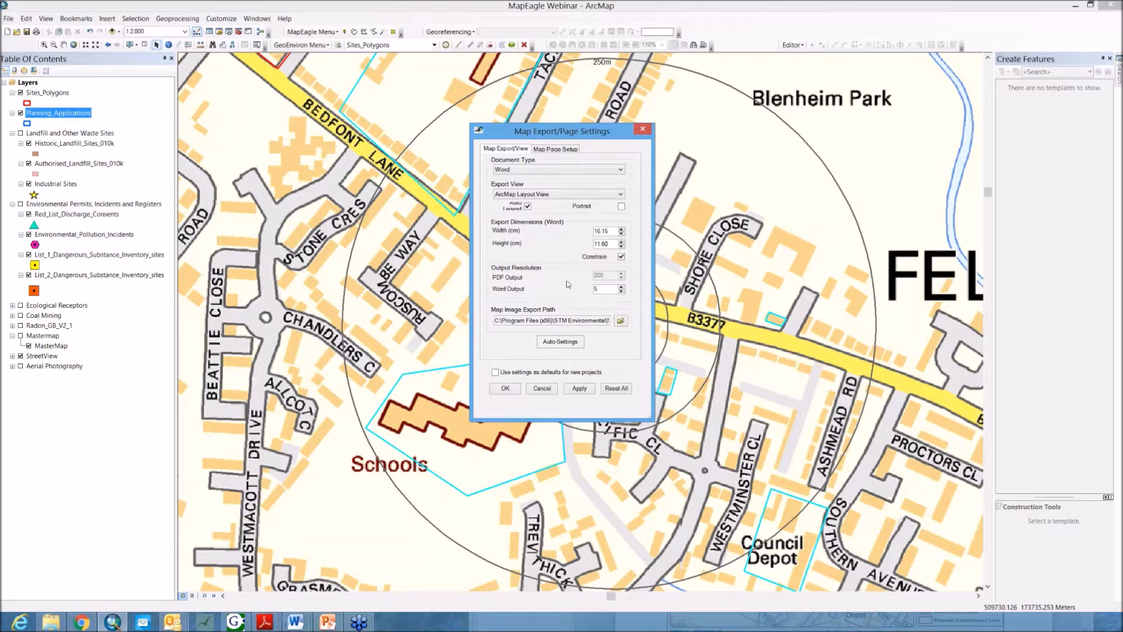
{"action": "left_click", "coordinate": [553, 149]}
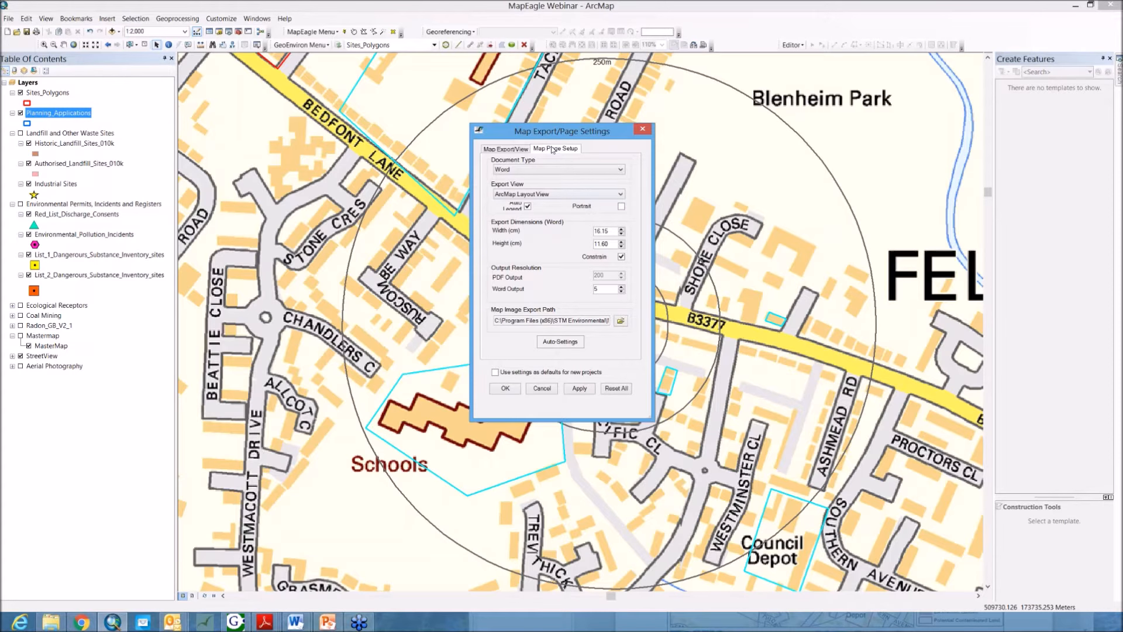
{"action": "left_click", "coordinate": [560, 175]}
{"action": "left_click", "coordinate": [560, 175]}
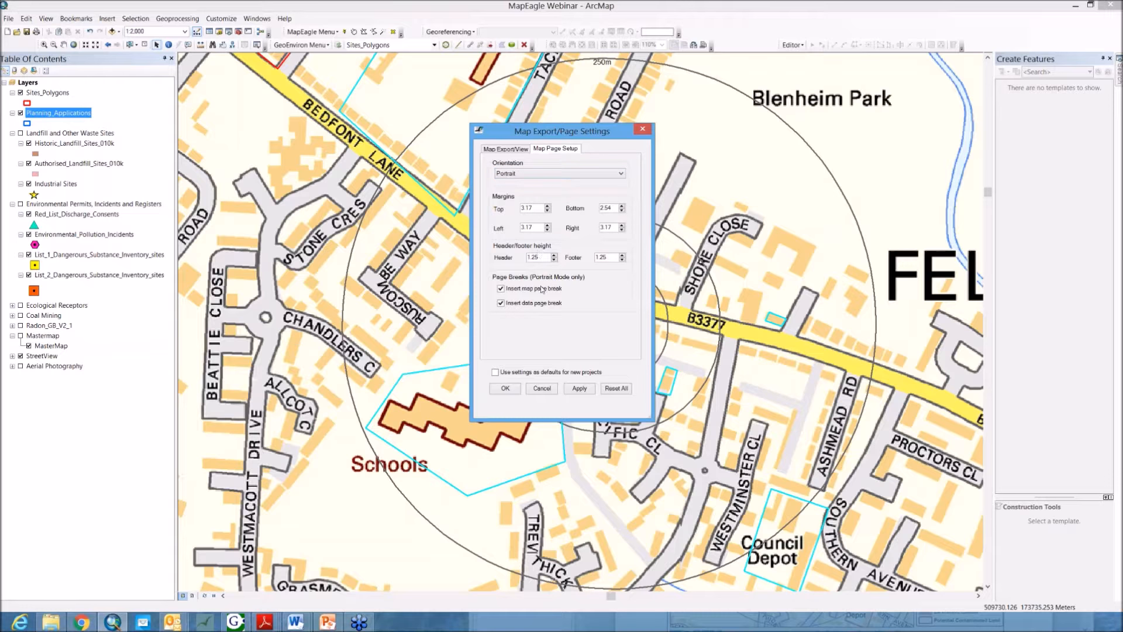
{"action": "left_click", "coordinate": [503, 389]}
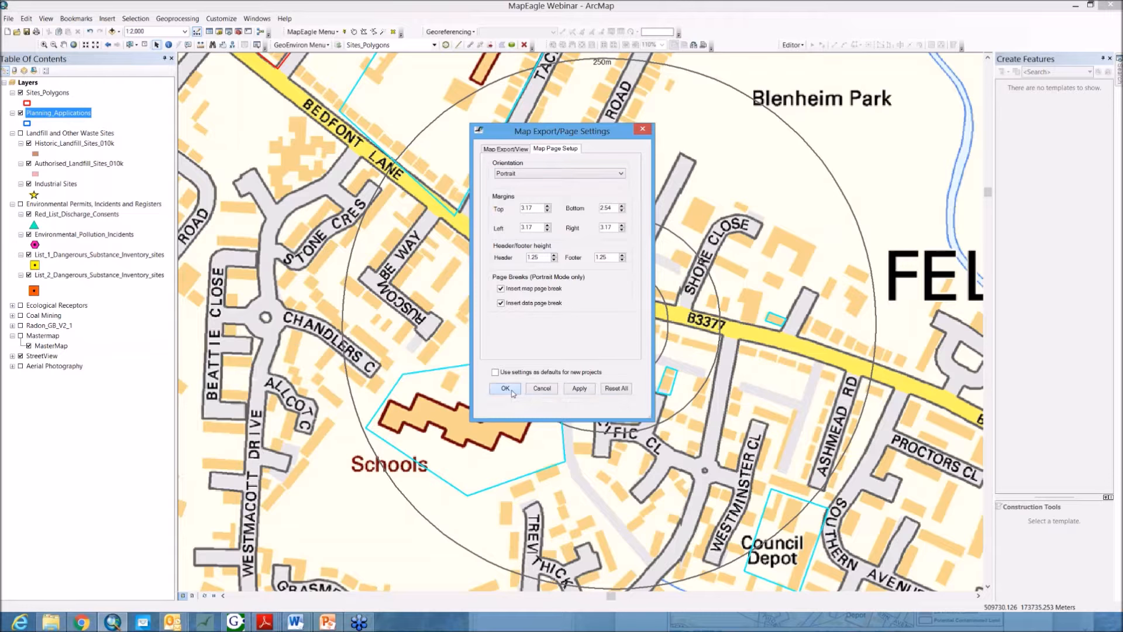
Step: Open the scale bar, north arrow and logo settings, review each tab, and close the dialog
{"action": "left_click", "coordinate": [312, 33]}
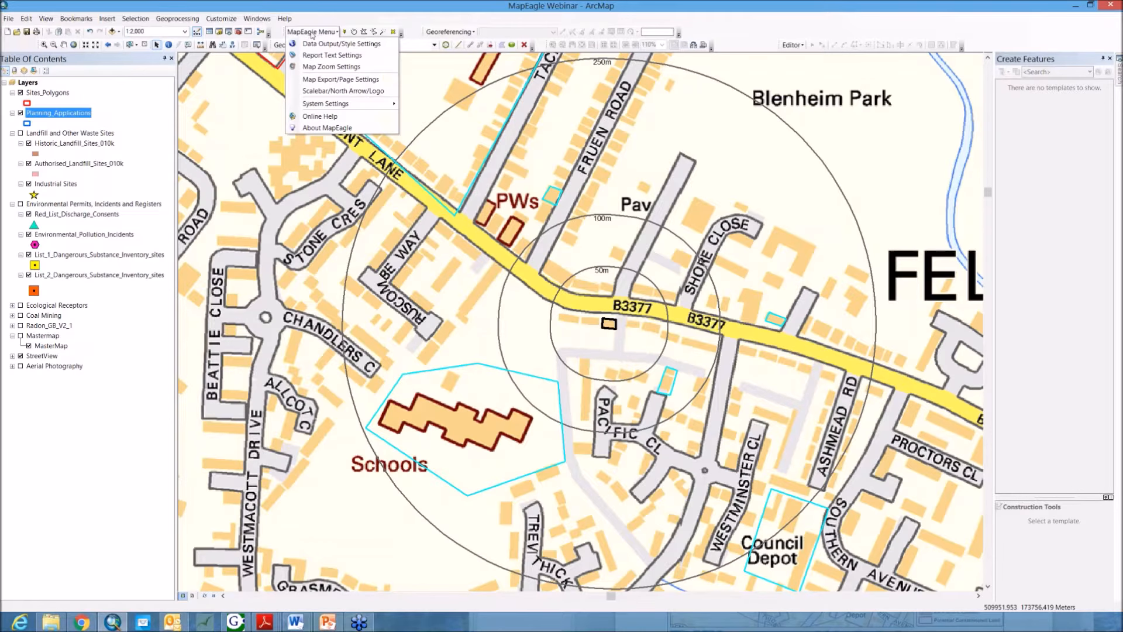
{"action": "left_click", "coordinate": [343, 91]}
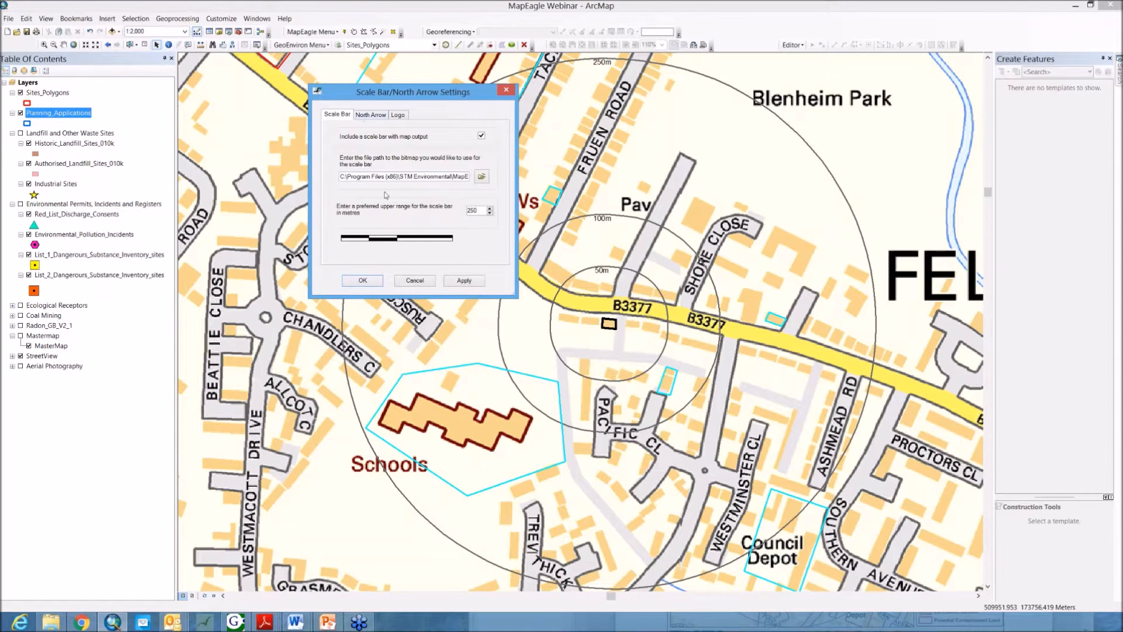
{"action": "left_click", "coordinate": [367, 116]}
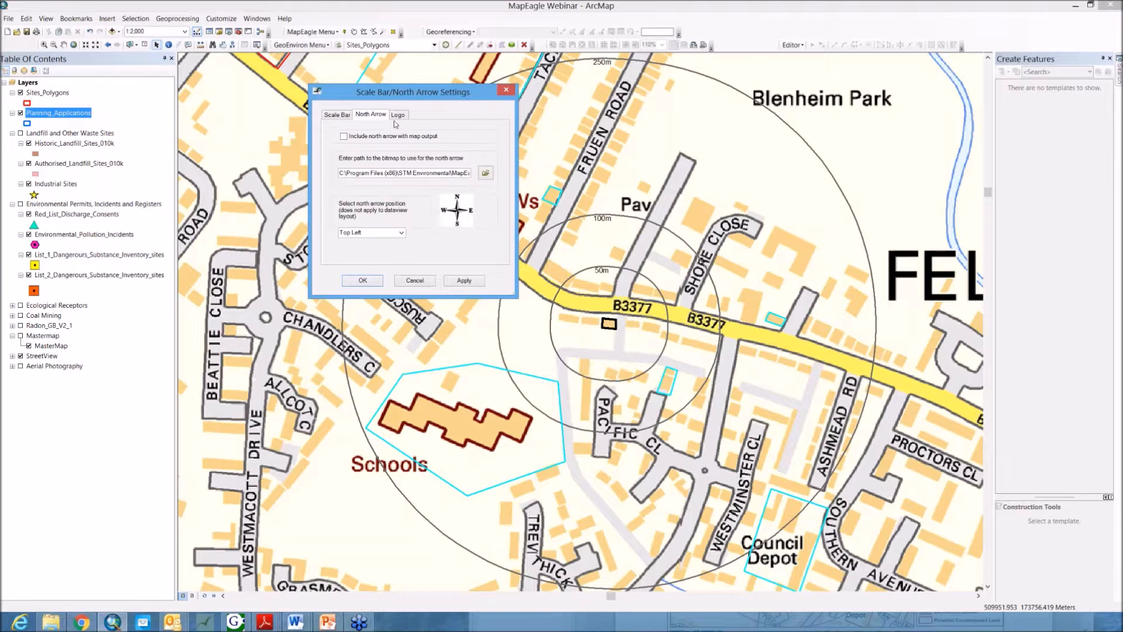
{"action": "left_click", "coordinate": [403, 115]}
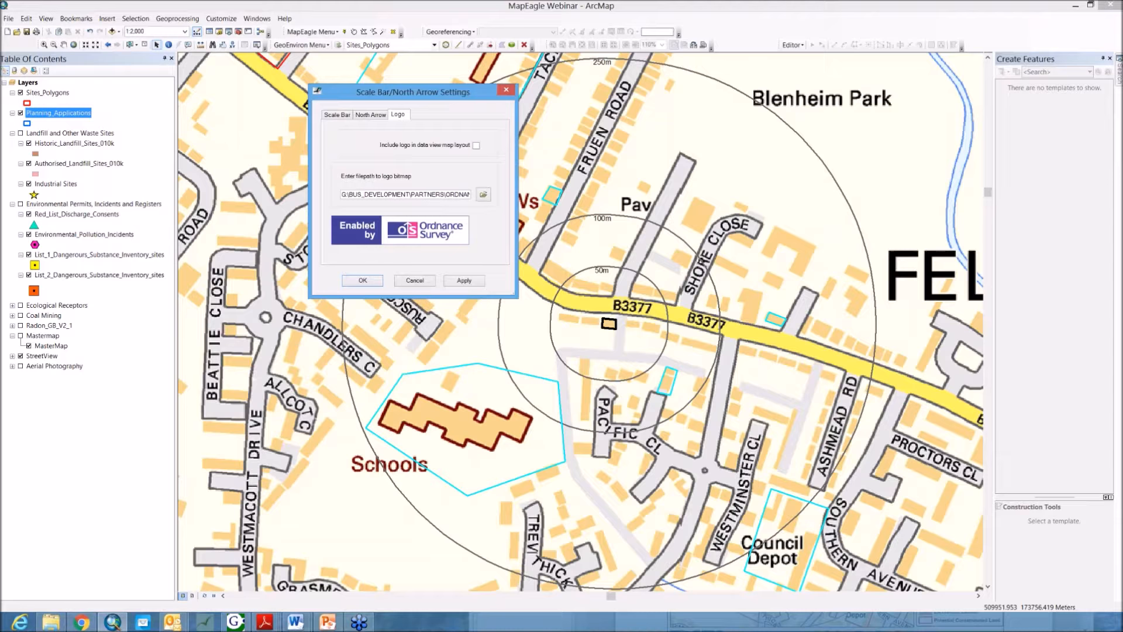
{"action": "left_click", "coordinate": [362, 281]}
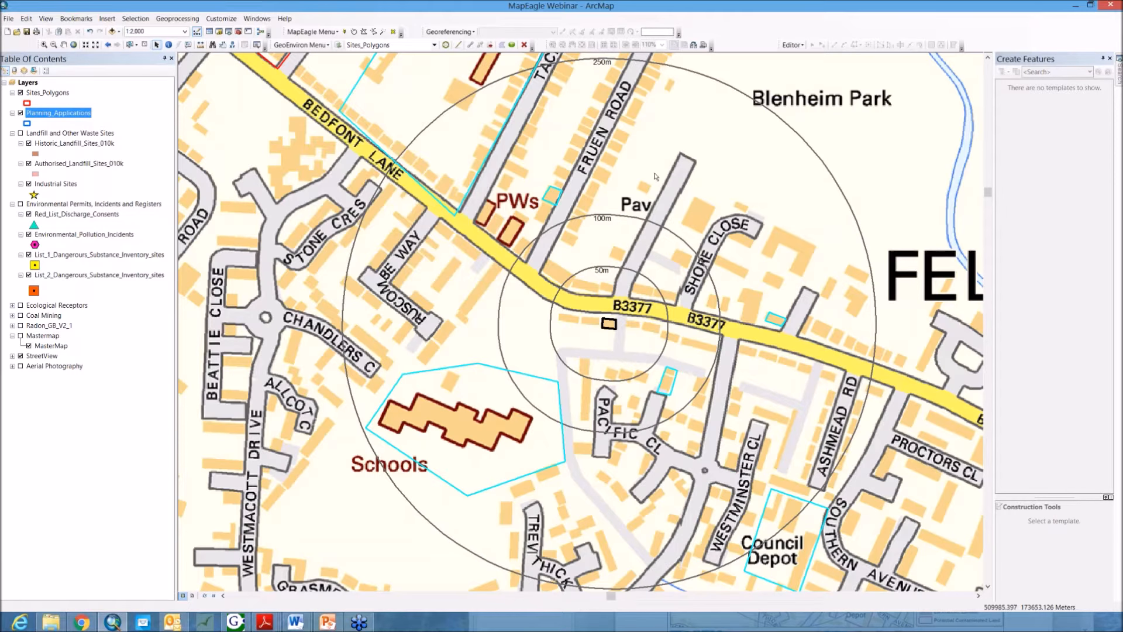
Step: Open the Report Text Settings dialog, review the report titles and header texts, and cancel it
{"action": "left_click", "coordinate": [304, 32]}
{"action": "left_click", "coordinate": [305, 32]}
{"action": "left_click", "coordinate": [305, 32]}
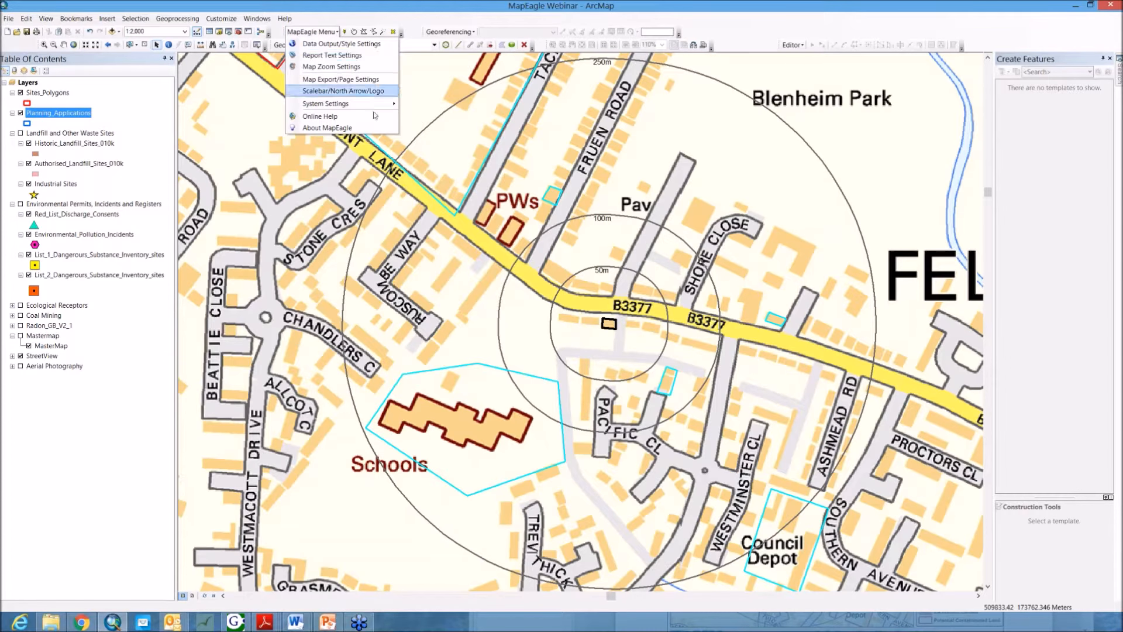
{"action": "mouse_move", "coordinate": [370, 105]}
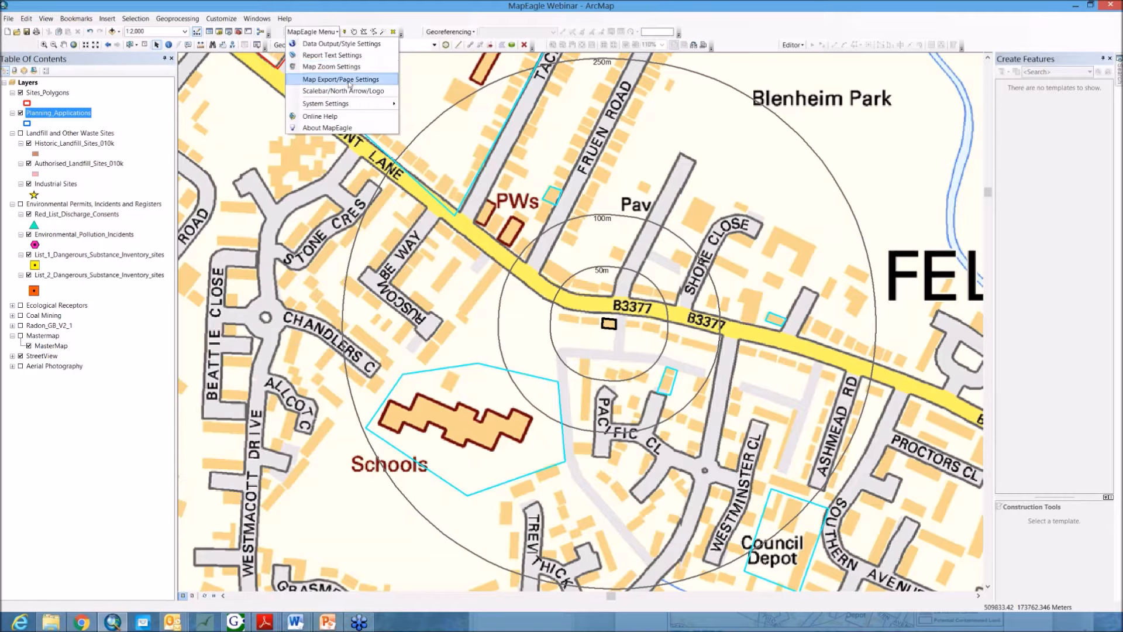
{"action": "left_click", "coordinate": [331, 55]}
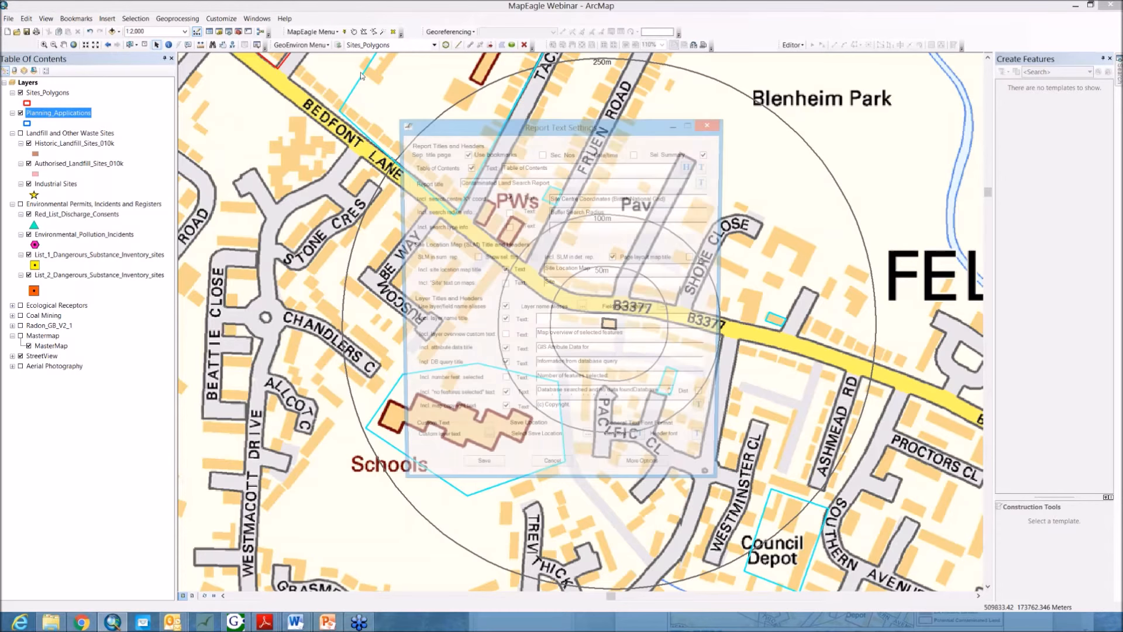
{"action": "left_click_drag", "start_coordinate": [546, 129], "coordinate": [518, 108]}
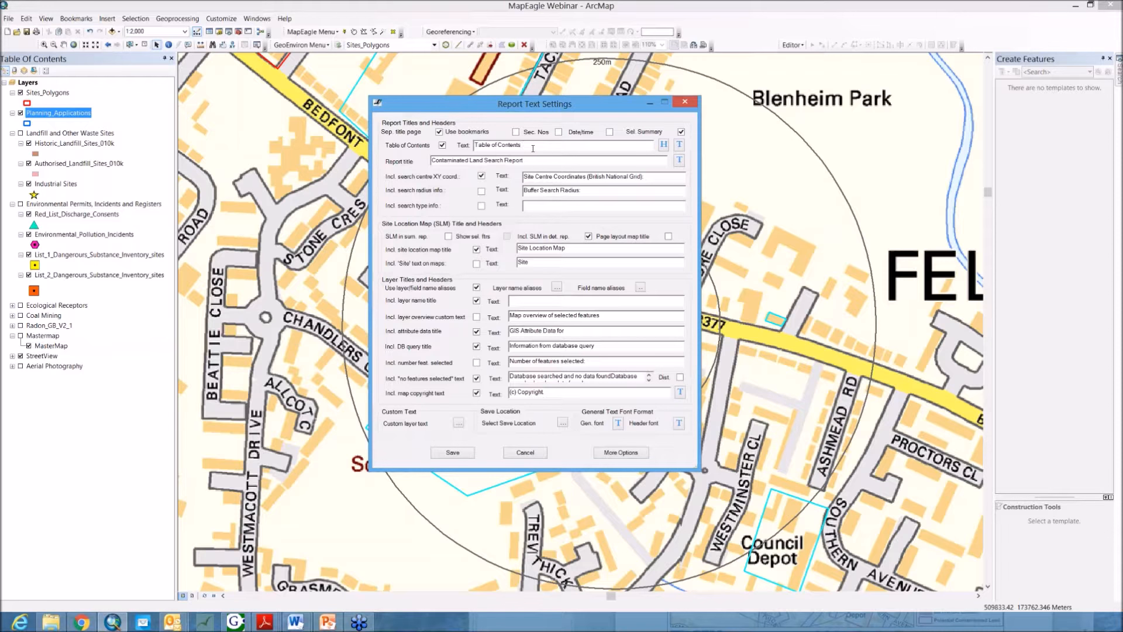
{"action": "left_click_drag", "start_coordinate": [533, 149], "coordinate": [474, 147]}
{"action": "left_click", "coordinate": [548, 177]}
{"action": "triple_click", "coordinate": [500, 162]}
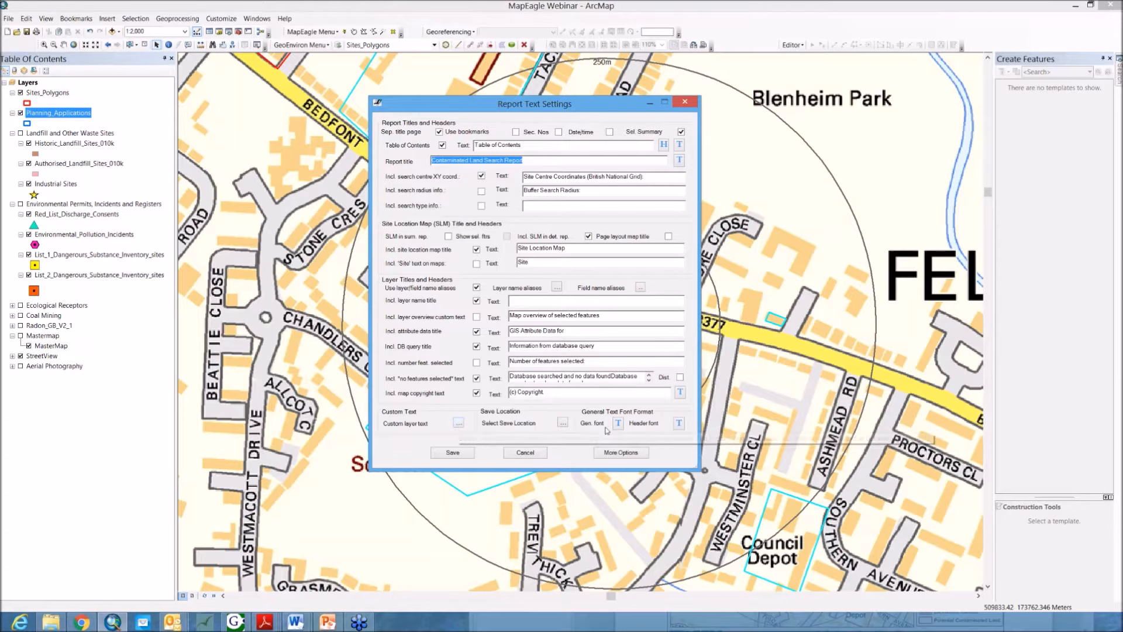
{"action": "left_click", "coordinate": [510, 454]}
Step: Open the Map Zoom Settings dialog and exit it without changes
{"action": "left_click", "coordinate": [321, 33]}
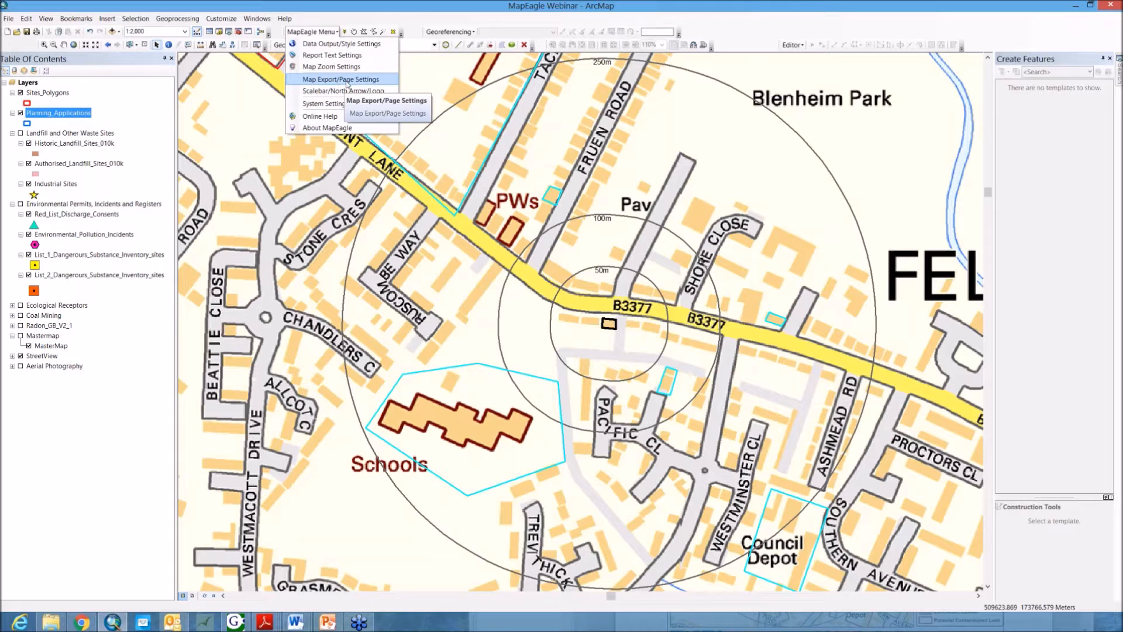
{"action": "left_click", "coordinate": [336, 67]}
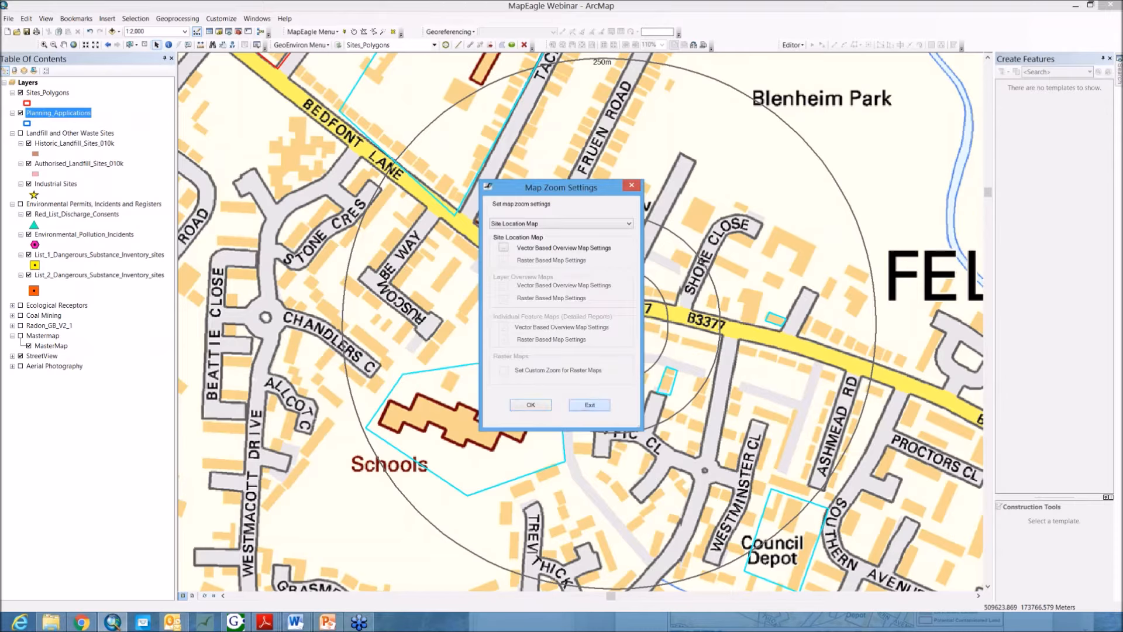
{"action": "left_click", "coordinate": [587, 406]}
{"action": "left_click", "coordinate": [314, 32]}
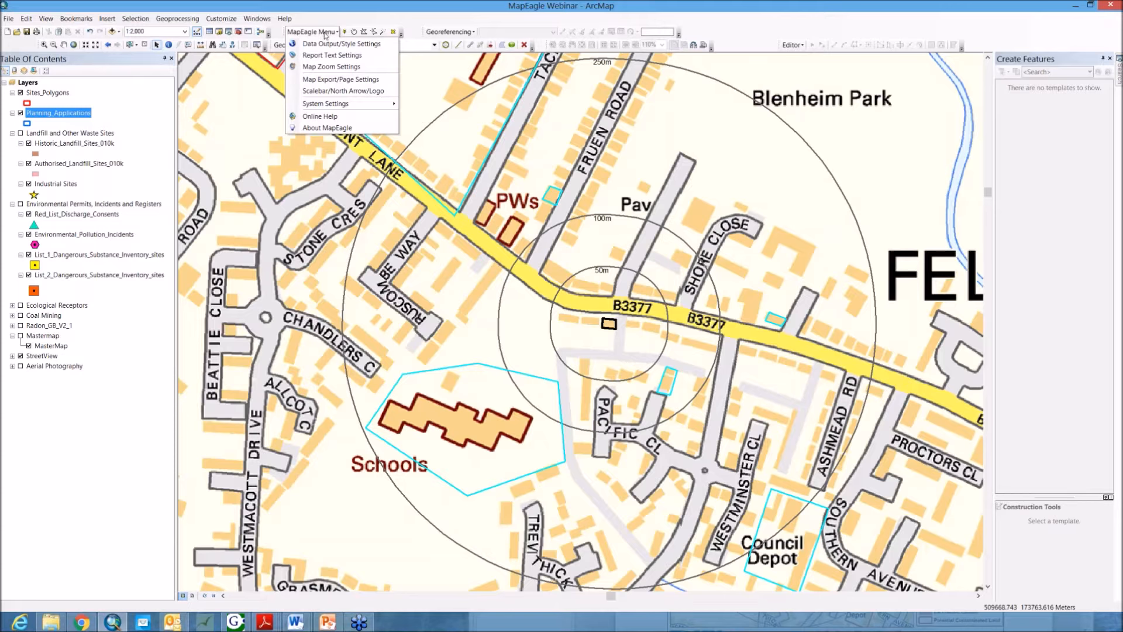
{"action": "left_click", "coordinate": [325, 34]}
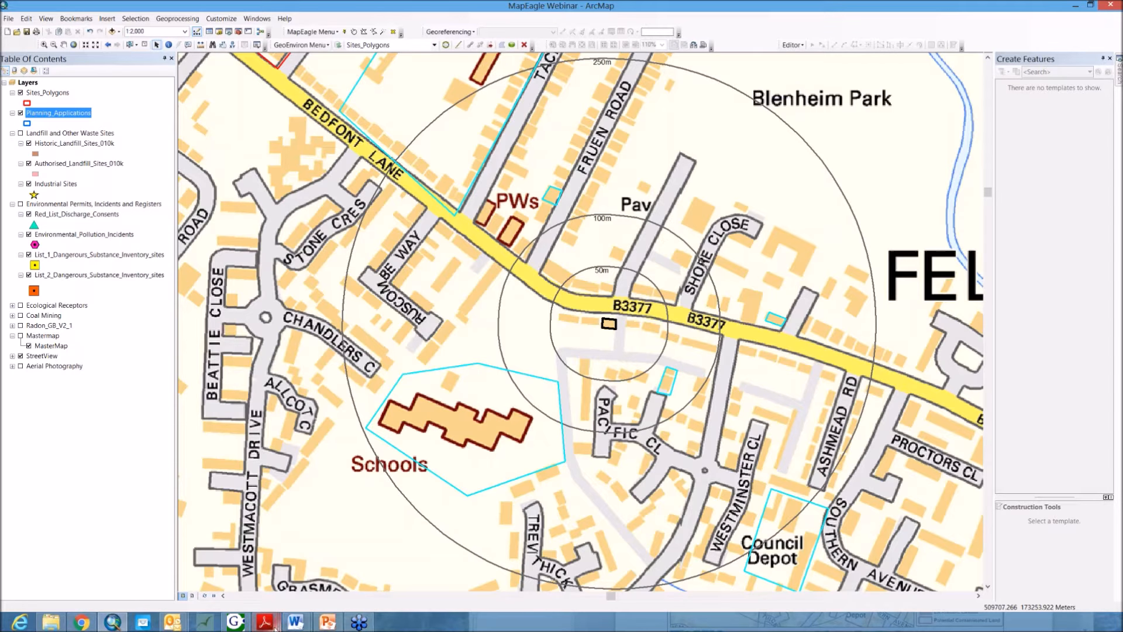
Step: Switch to Adobe Reader with the Newark & Sherwood Detailed Report Example PDF and maximize its window
{"action": "mouse_move", "coordinate": [273, 626]}
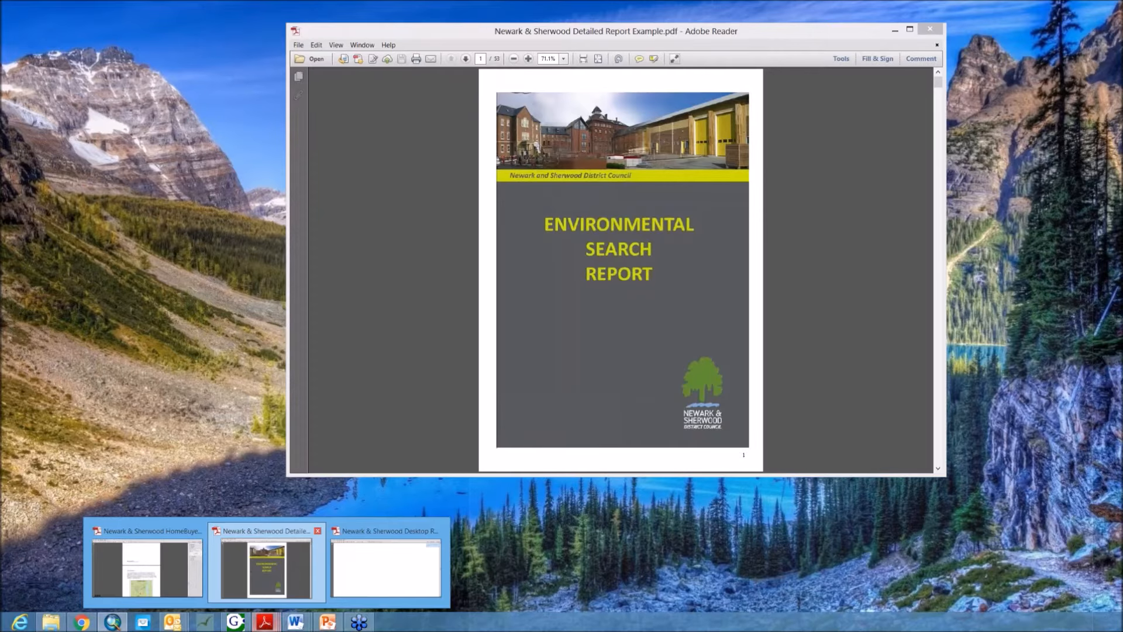
{"action": "left_click", "coordinate": [267, 564]}
{"action": "left_click_drag", "start_coordinate": [747, 33], "coordinate": [673, 36]}
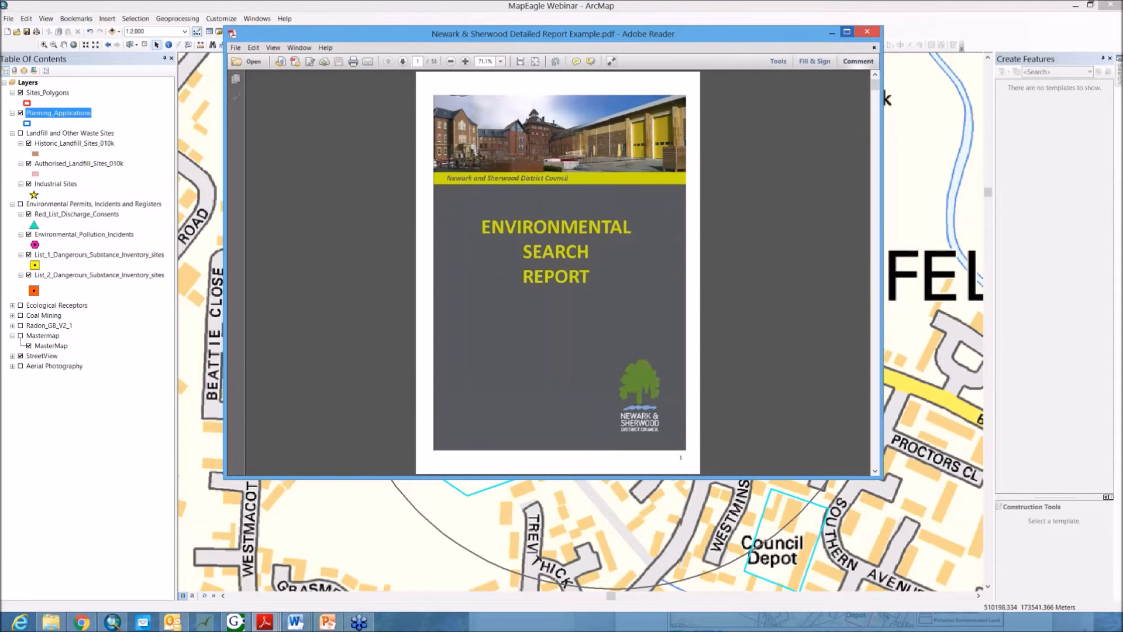
{"action": "left_click", "coordinate": [847, 31]}
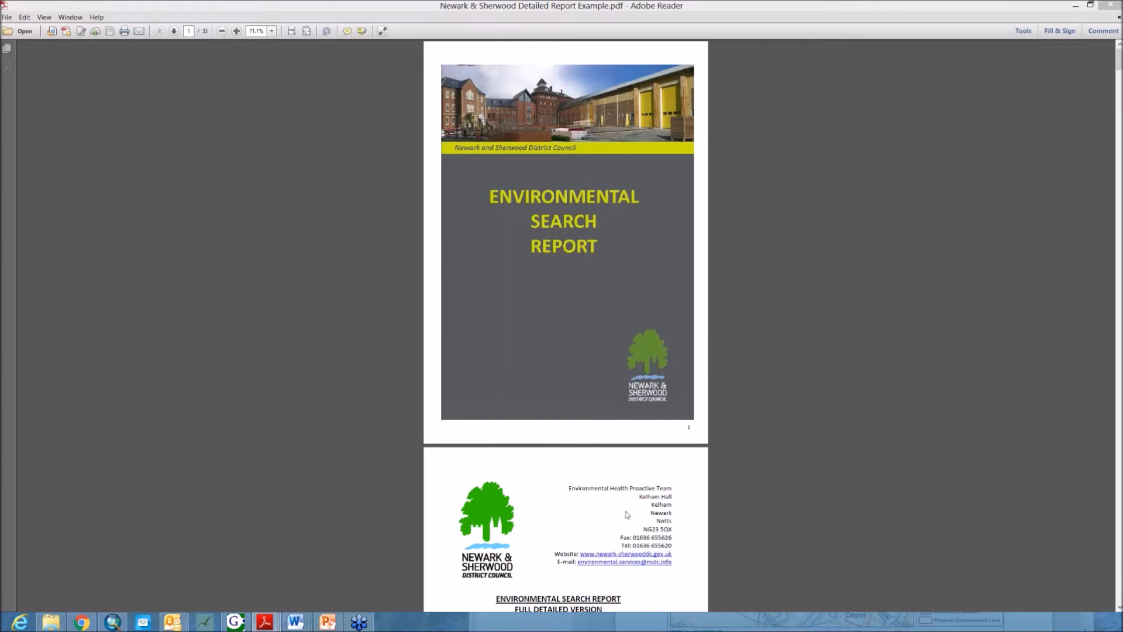
Step: Scroll through the example report's pages of site location maps, historic maps and attribute tables, then minimize the reader
{"action": "left_click_drag", "start_coordinate": [1119, 62], "coordinate": [1113, 103]}
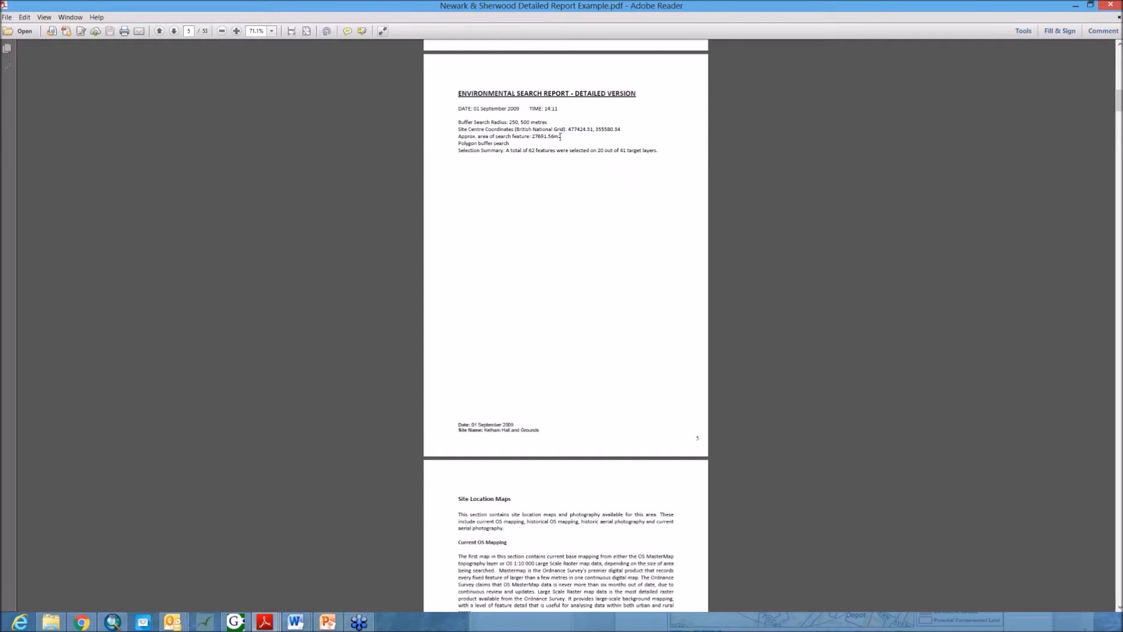
{"action": "scroll", "coordinate": [580, 209], "scroll_direction": "down", "scroll_amount": 5}
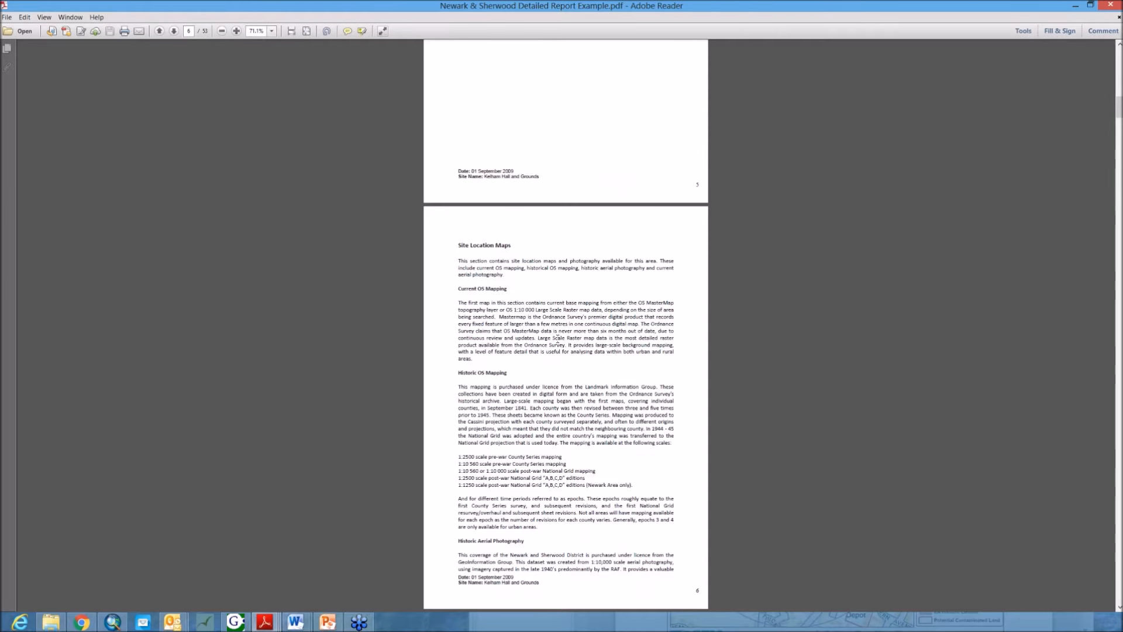
{"action": "scroll", "coordinate": [558, 338], "scroll_direction": "down", "scroll_amount": 2}
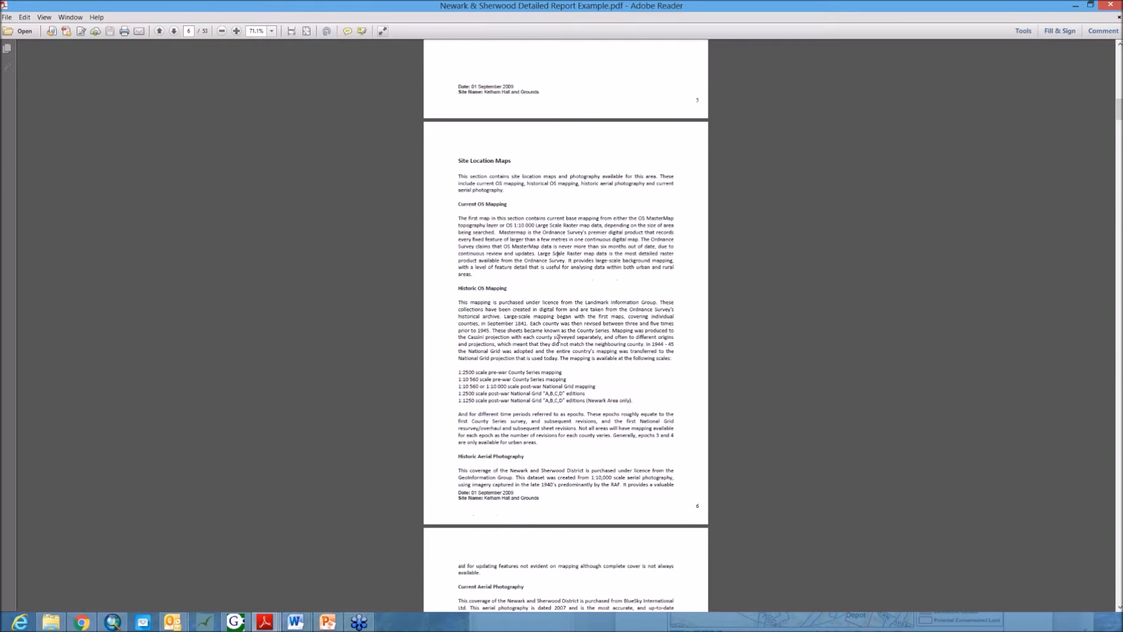
{"action": "scroll", "coordinate": [622, 406], "scroll_direction": "down", "scroll_amount": 2}
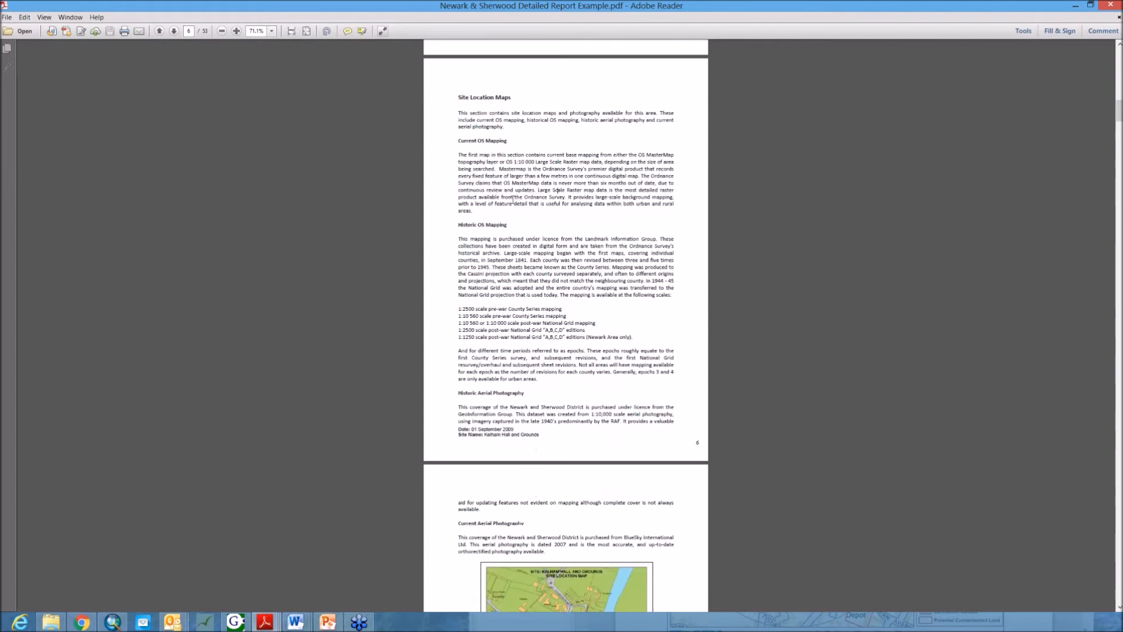
{"action": "scroll", "coordinate": [563, 341], "scroll_direction": "down", "scroll_amount": 10}
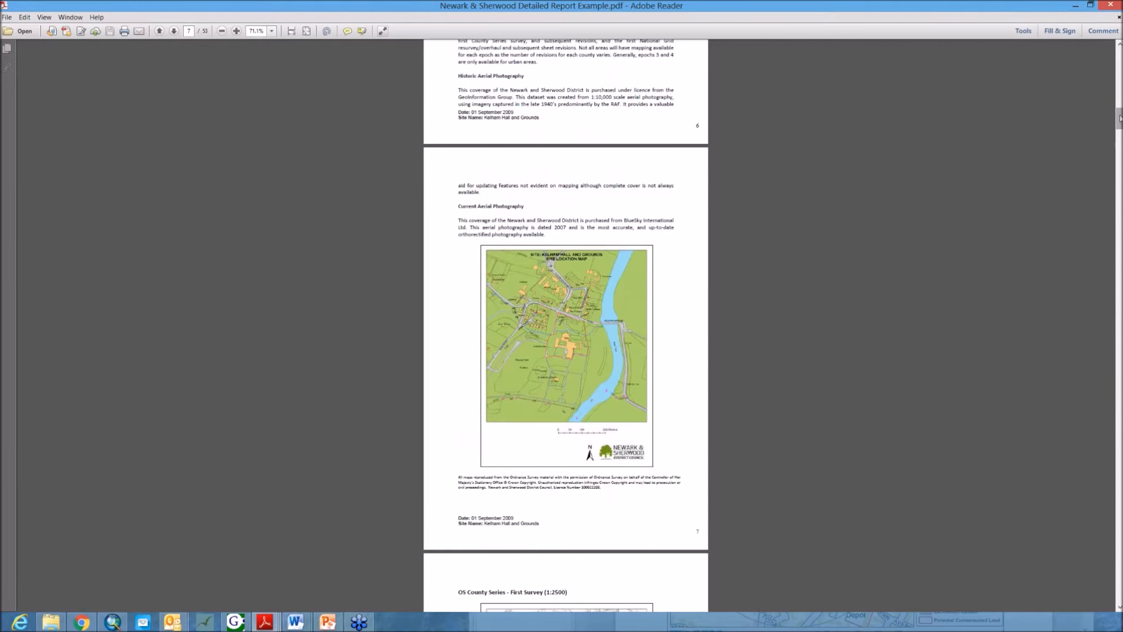
{"action": "left_click_drag", "start_coordinate": [1120, 118], "coordinate": [1120, 120]}
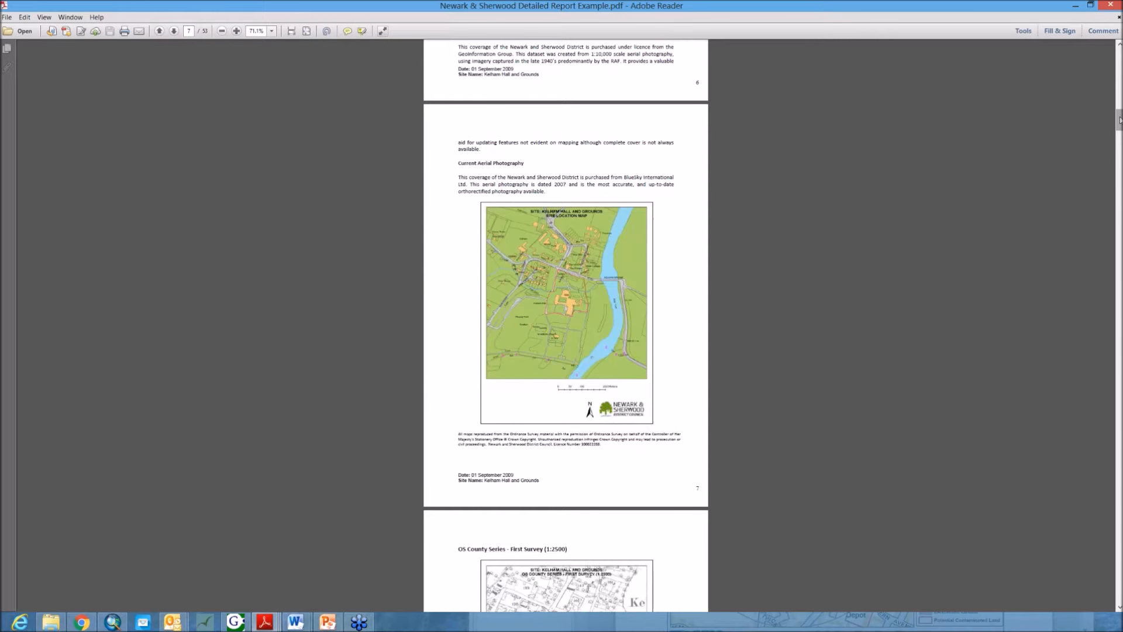
{"action": "left_click_drag", "start_coordinate": [1120, 121], "coordinate": [1120, 128]}
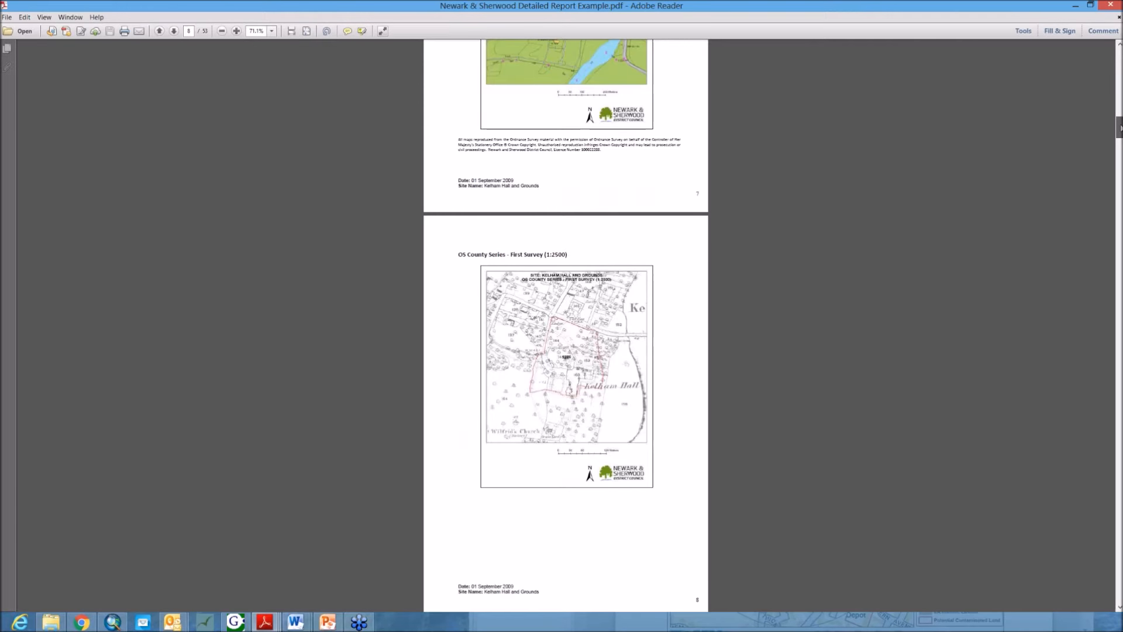
{"action": "left_click_drag", "start_coordinate": [1119, 128], "coordinate": [1118, 171]}
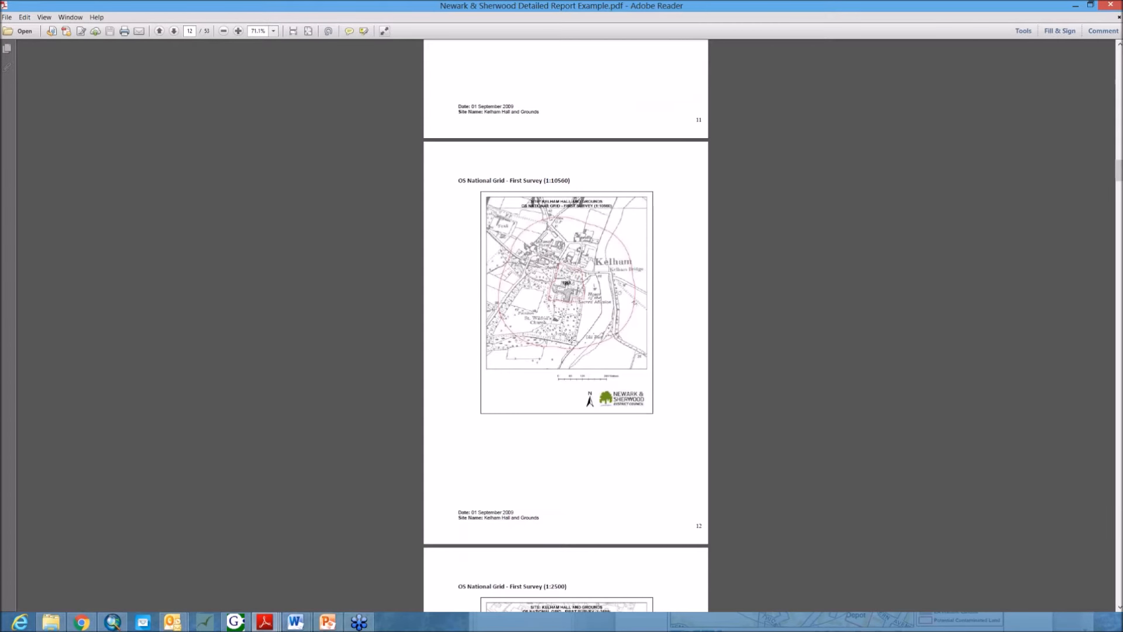
{"action": "left_click_drag", "start_coordinate": [1120, 176], "coordinate": [1102, 312]}
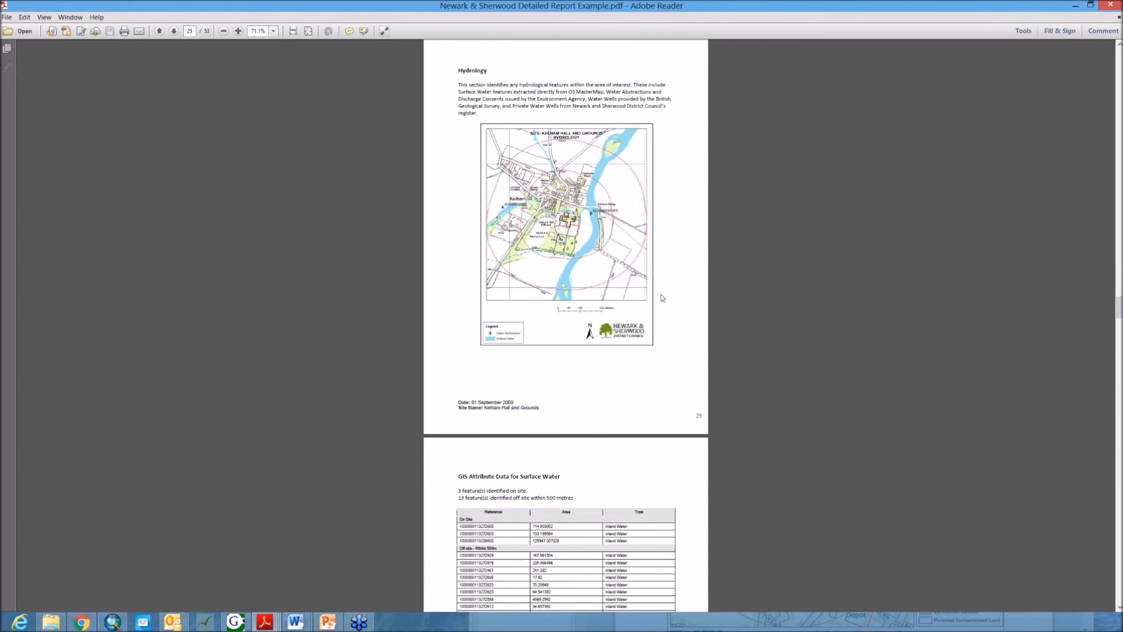
{"action": "scroll", "coordinate": [663, 299], "scroll_direction": "down", "scroll_amount": 12}
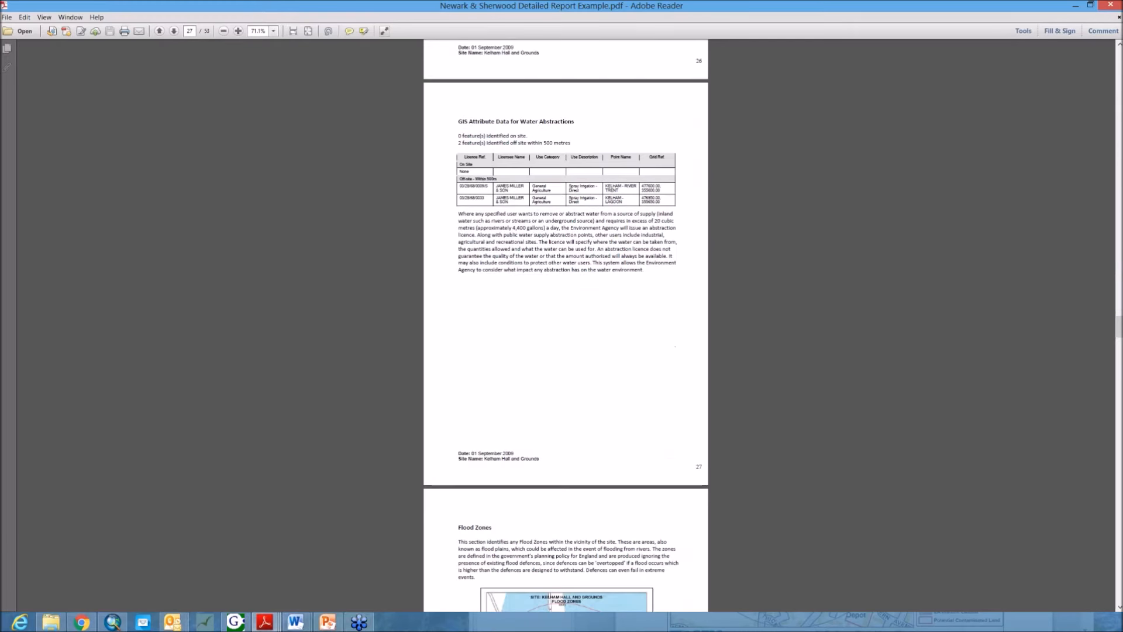
{"action": "scroll", "coordinate": [669, 299], "scroll_direction": "down", "scroll_amount": 1}
{"action": "left_click_drag", "start_coordinate": [1119, 328], "coordinate": [1112, 384]}
{"action": "scroll", "coordinate": [998, 286], "scroll_direction": "down", "scroll_amount": 5}
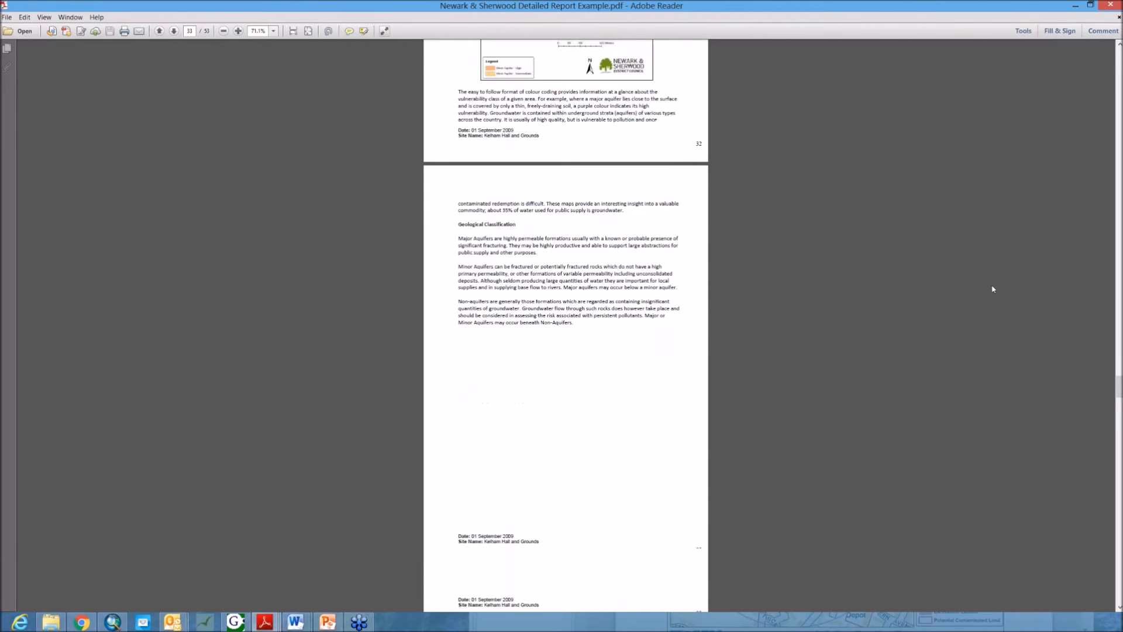
{"action": "left_click", "coordinate": [1077, 6]}
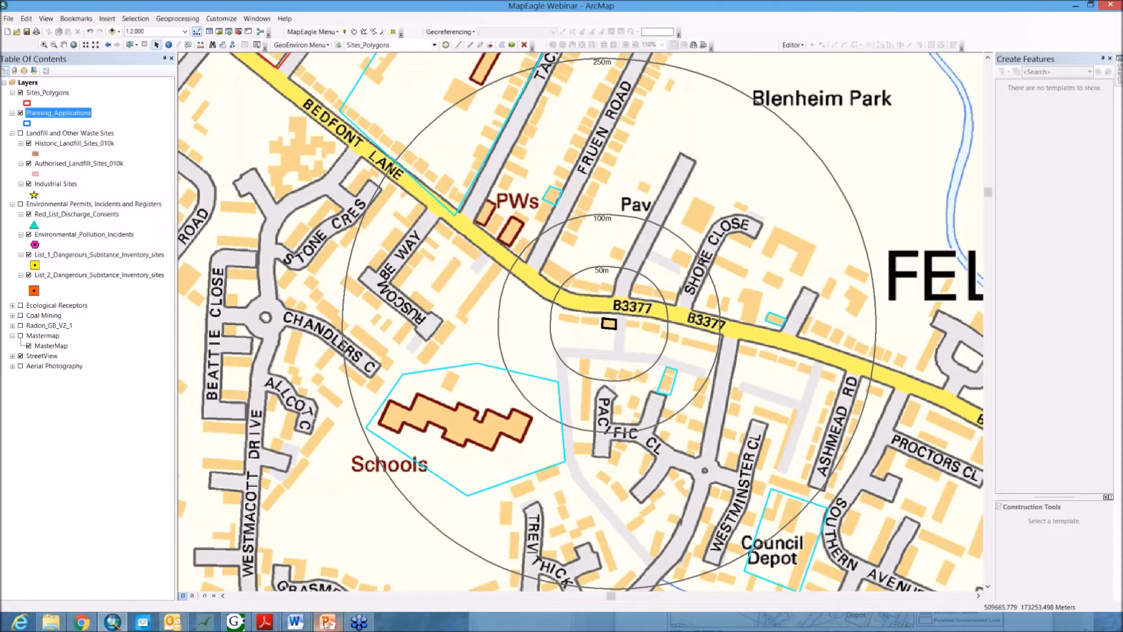
Step: Switch to PowerPoint, start the slide show from the current slide, and advance to the next slide
{"action": "mouse_move", "coordinate": [327, 621]}
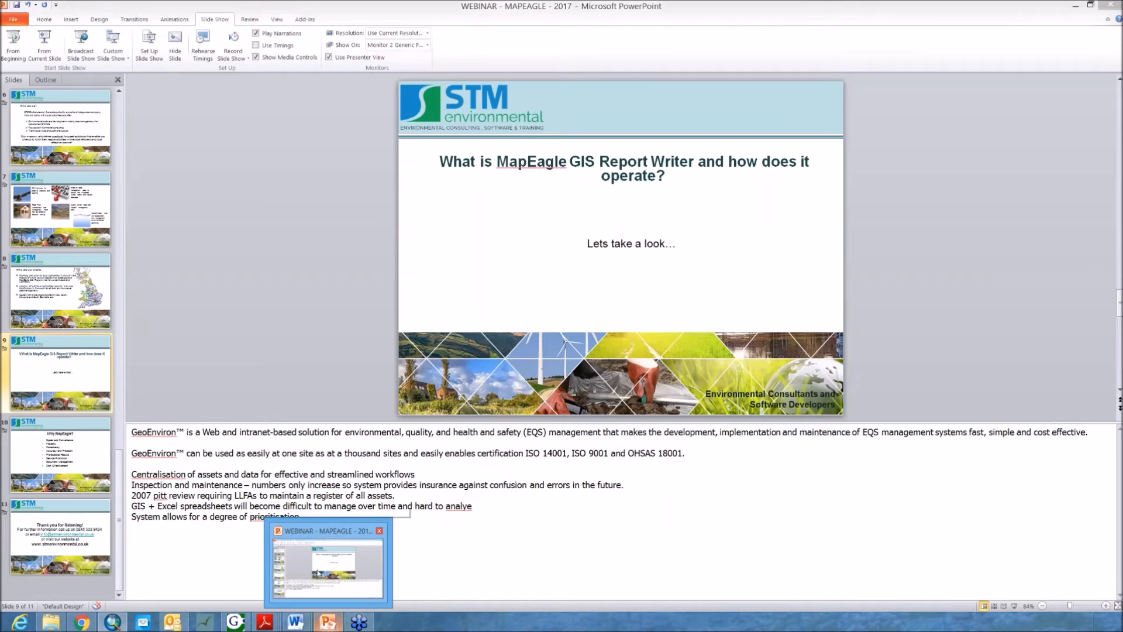
{"action": "left_click", "coordinate": [318, 573]}
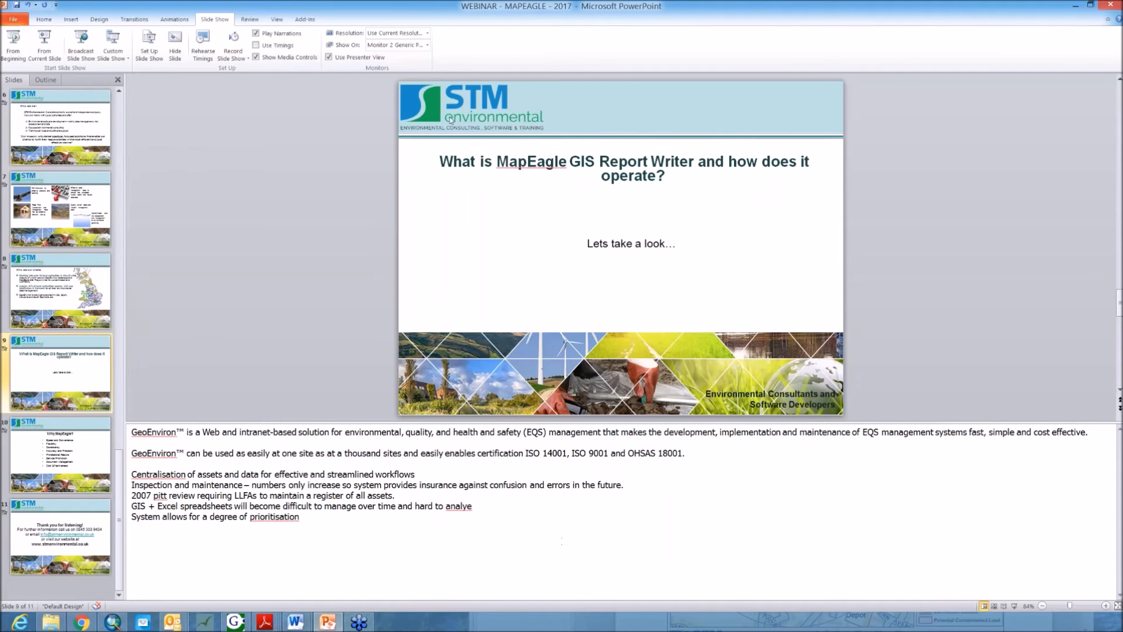
{"action": "left_click", "coordinate": [44, 51]}
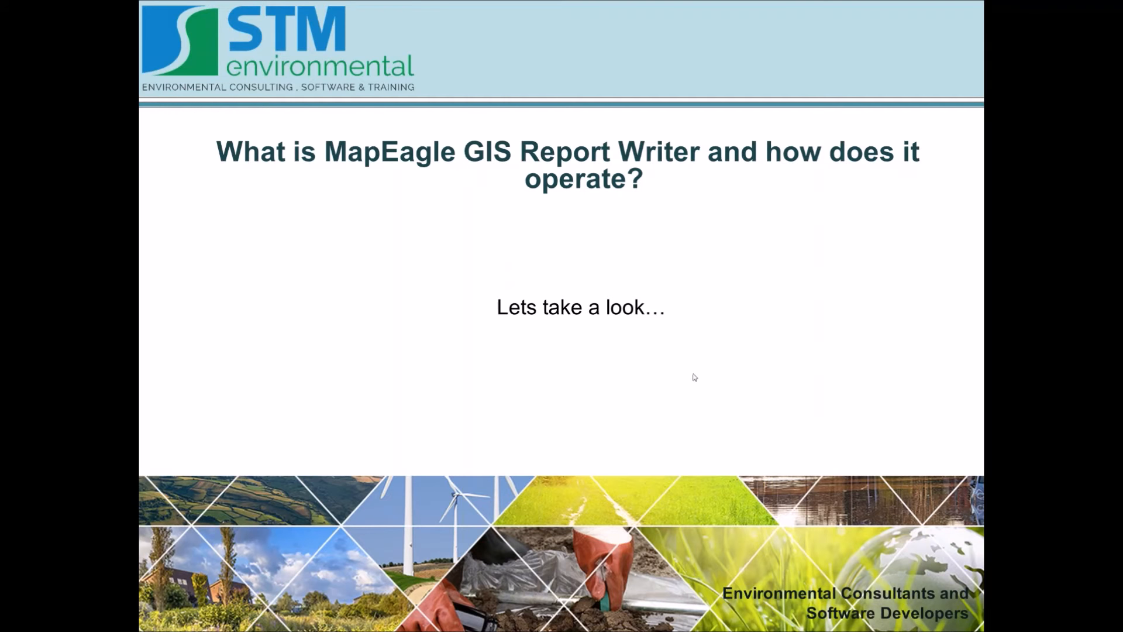
{"action": "left_click", "coordinate": [551, 360]}
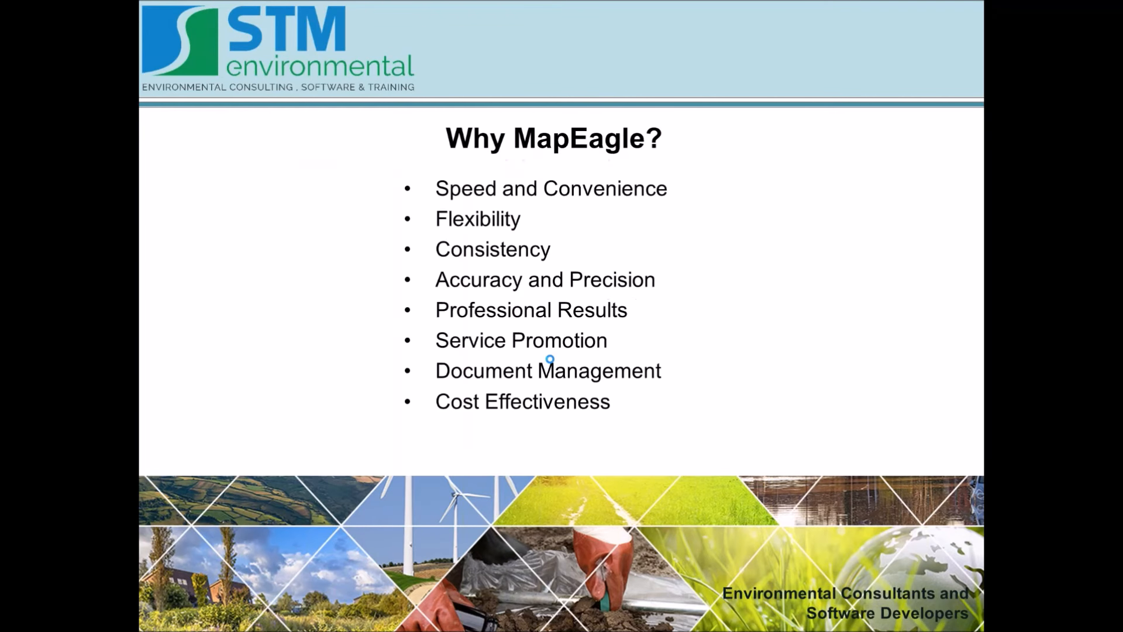